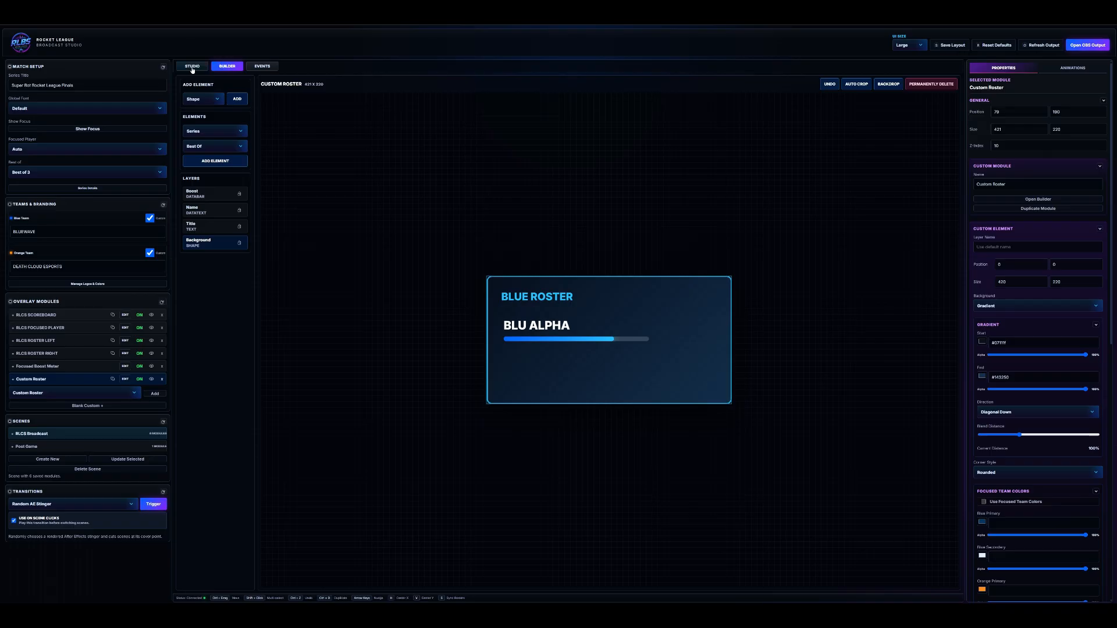
Look through the Studio, Builder and Events views, including the list of saved event rules.
click(192, 68)
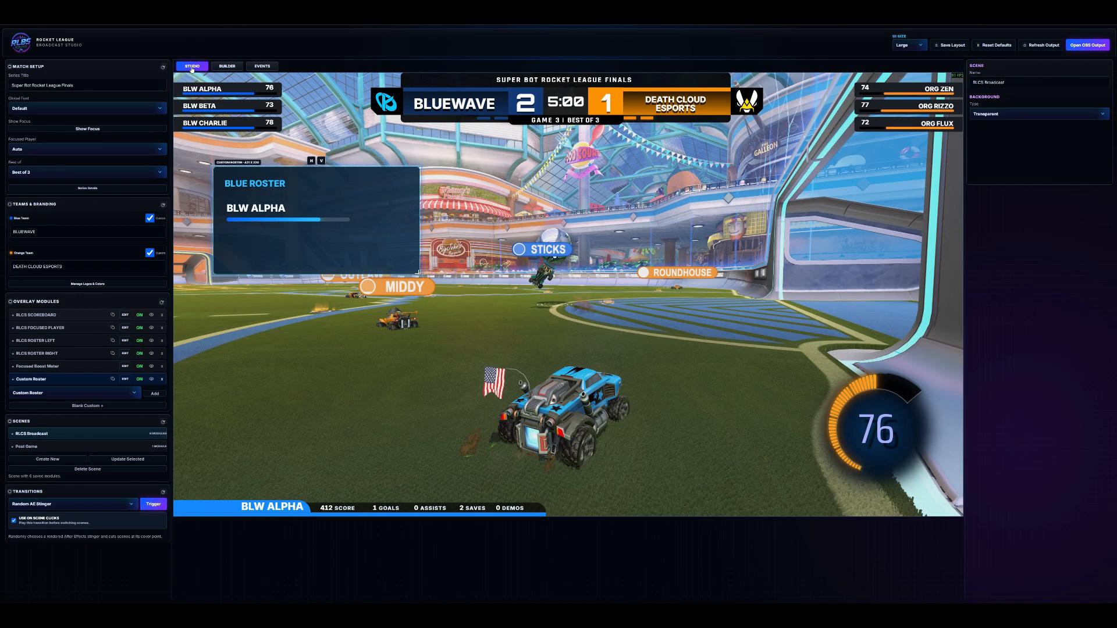
click(233, 67)
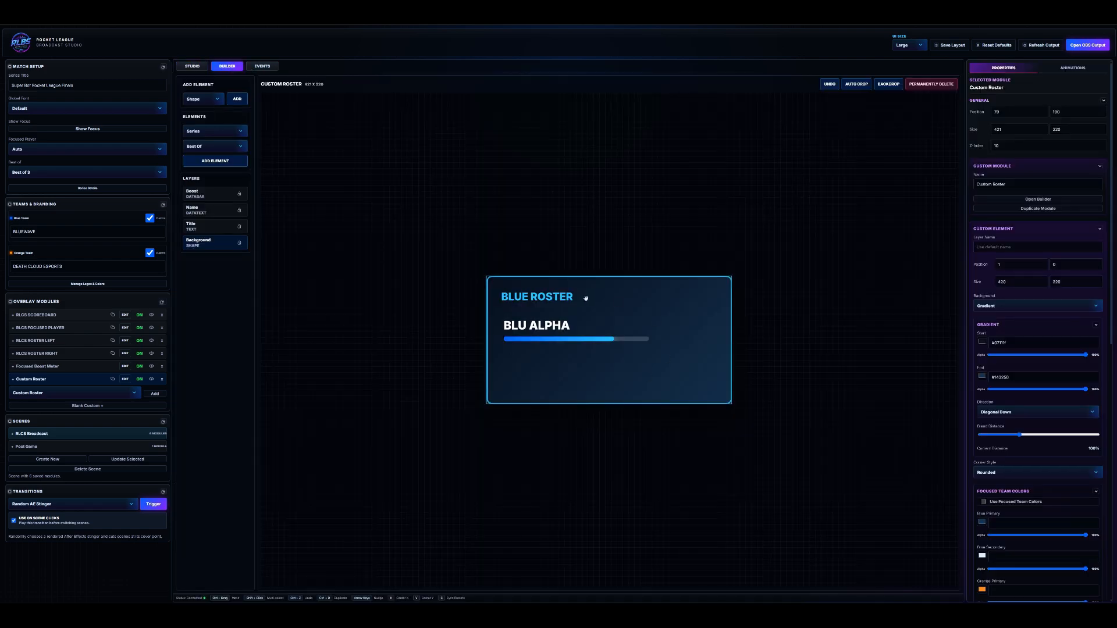
click(263, 66)
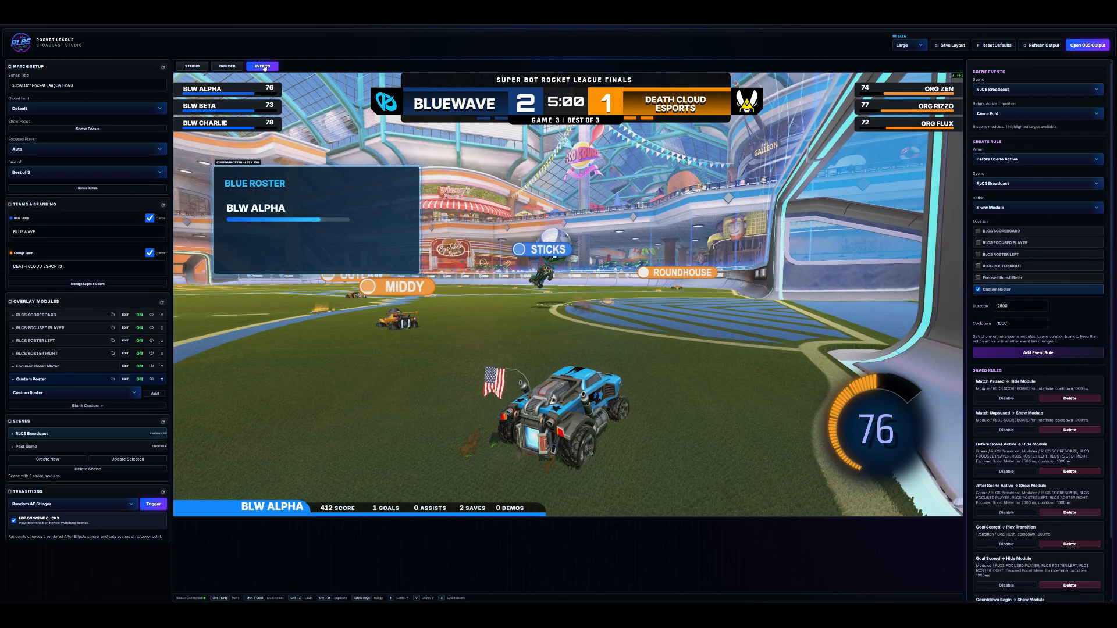
scroll(992, 373, down, 1)
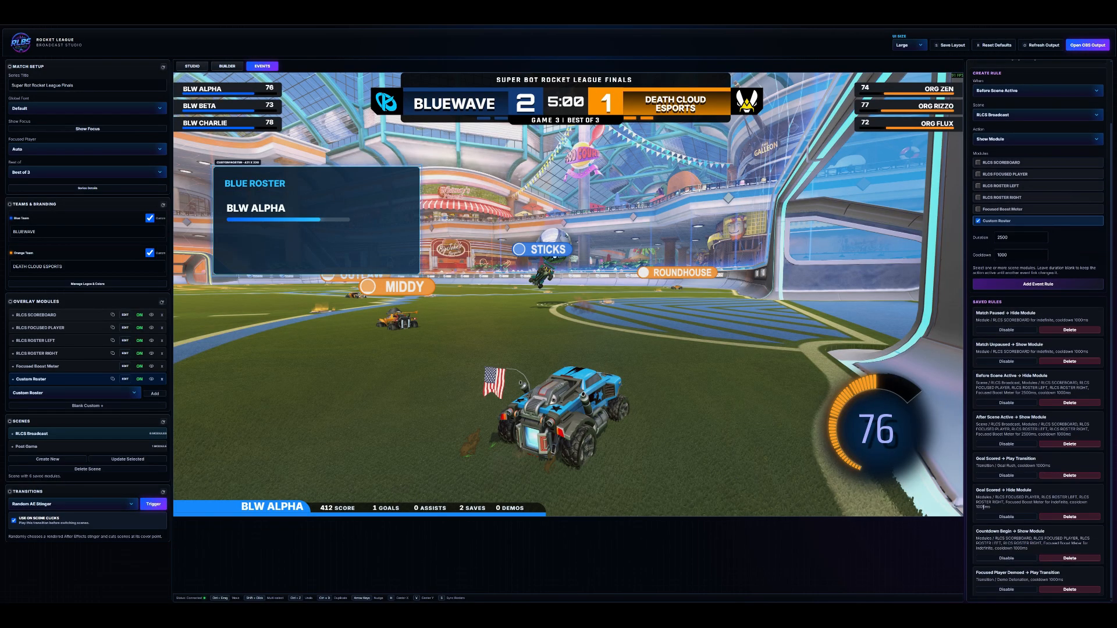
scroll(1010, 363, up, 1)
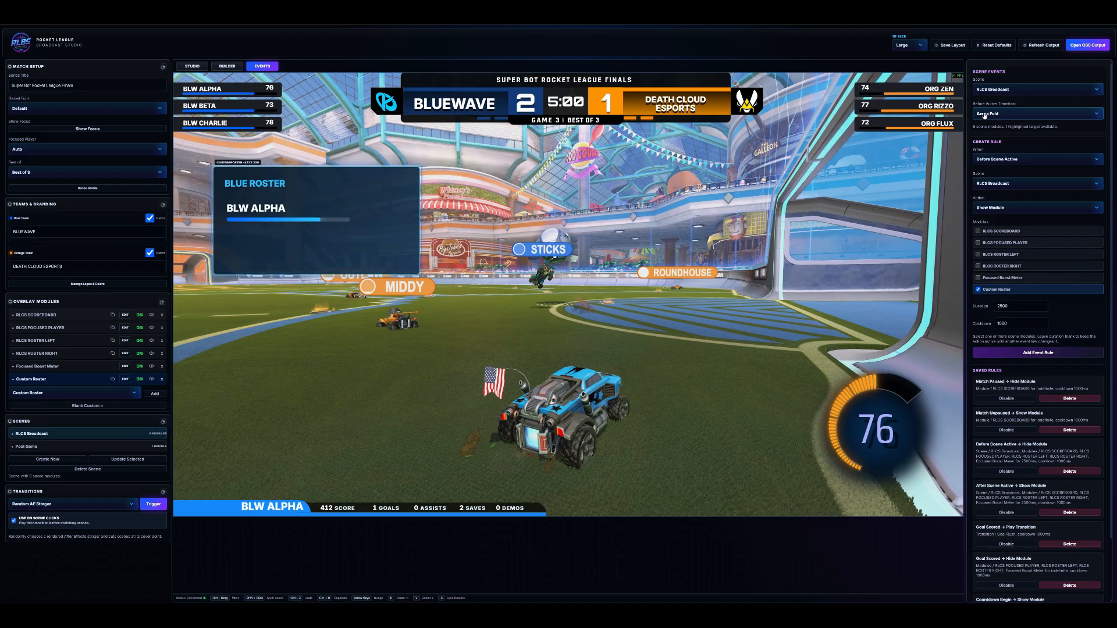
Delete all the elements of the Custom Roster module in the builder, leaving it empty.
click(226, 67)
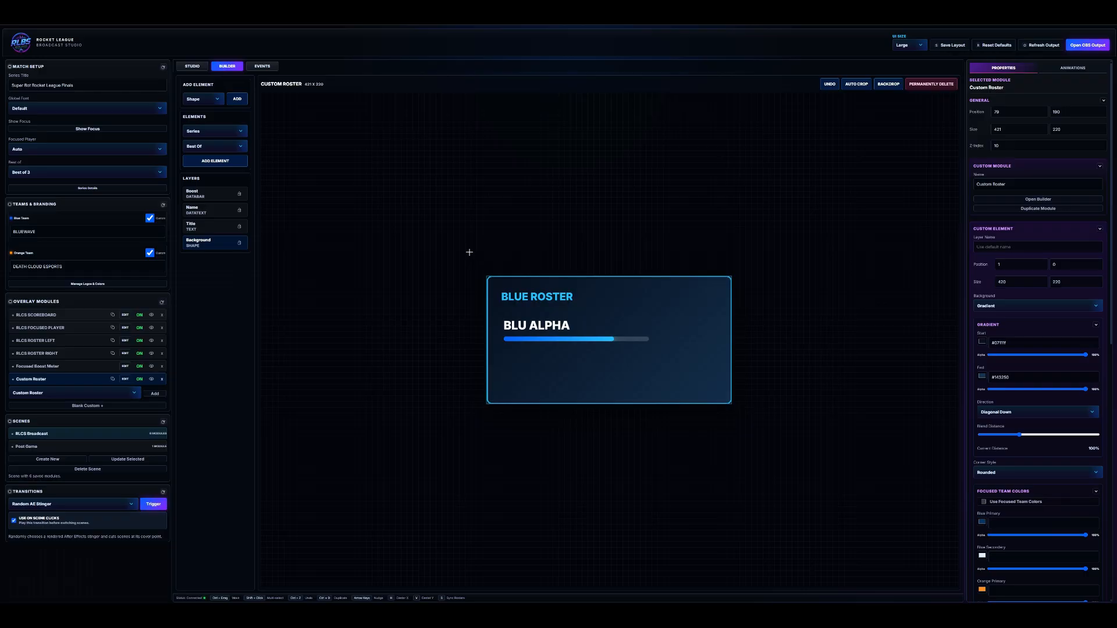
drag(468, 250, 778, 451)
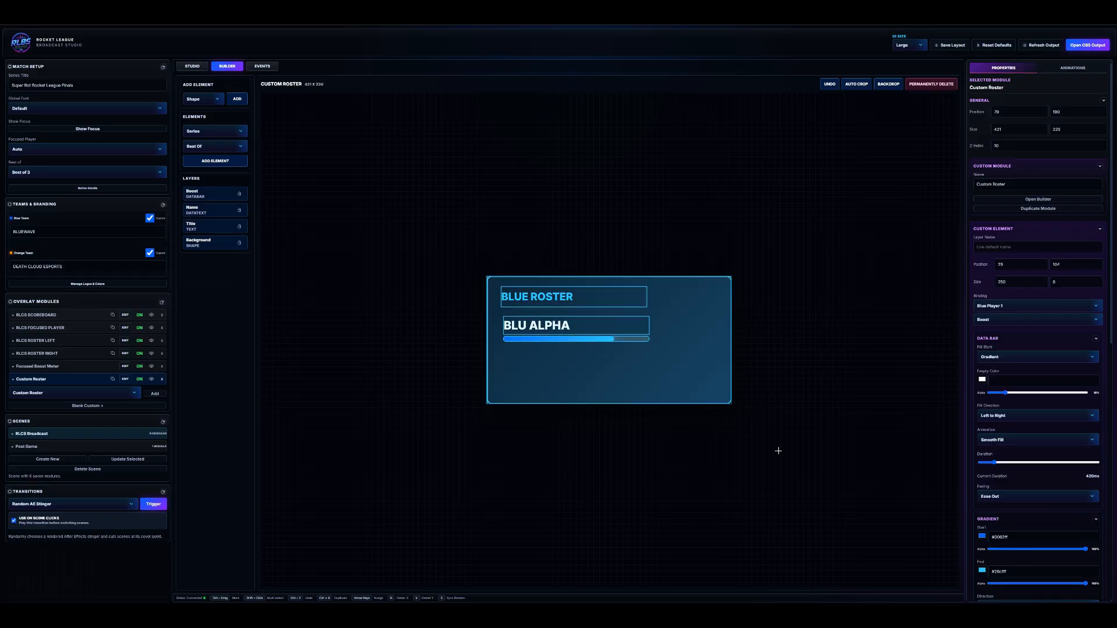
key(Delete)
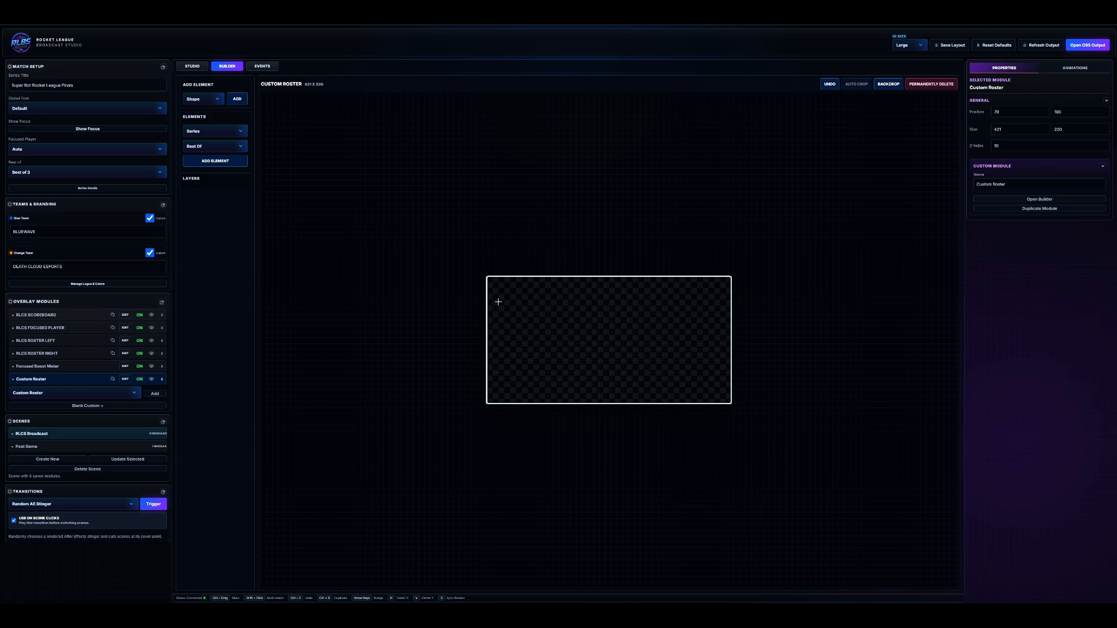
Enlarge the empty Custom Roster module on all four sides to about 1110 × 775.
drag(484, 303, 283, 303)
drag(731, 333, 930, 337)
drag(613, 273, 612, 119)
drag(618, 403, 609, 570)
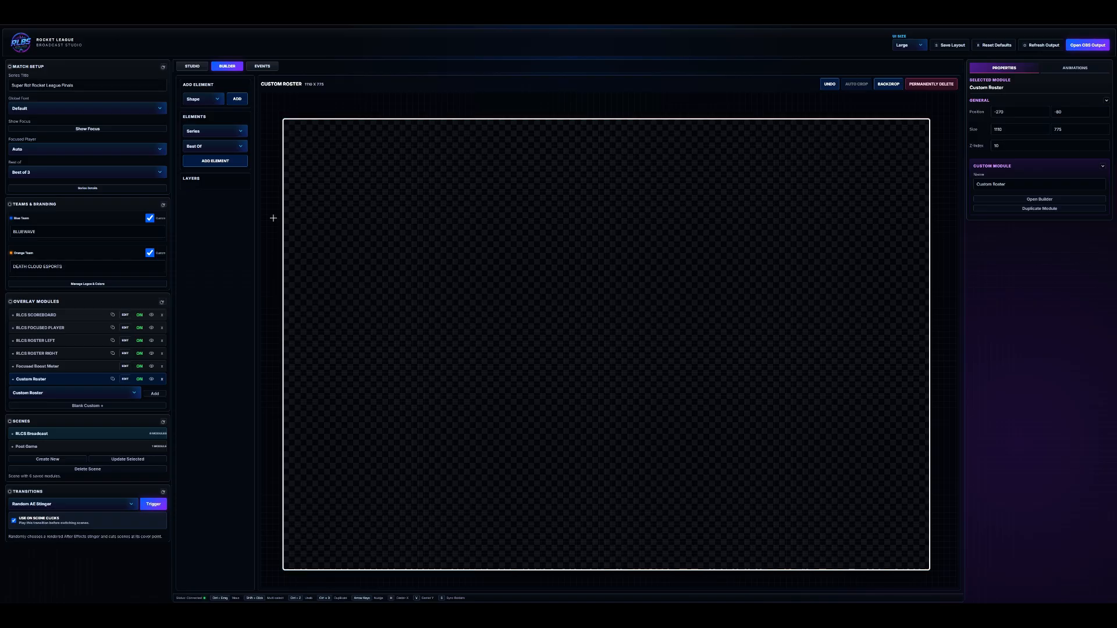
Add an Image element to the Custom Roster module.
click(212, 102)
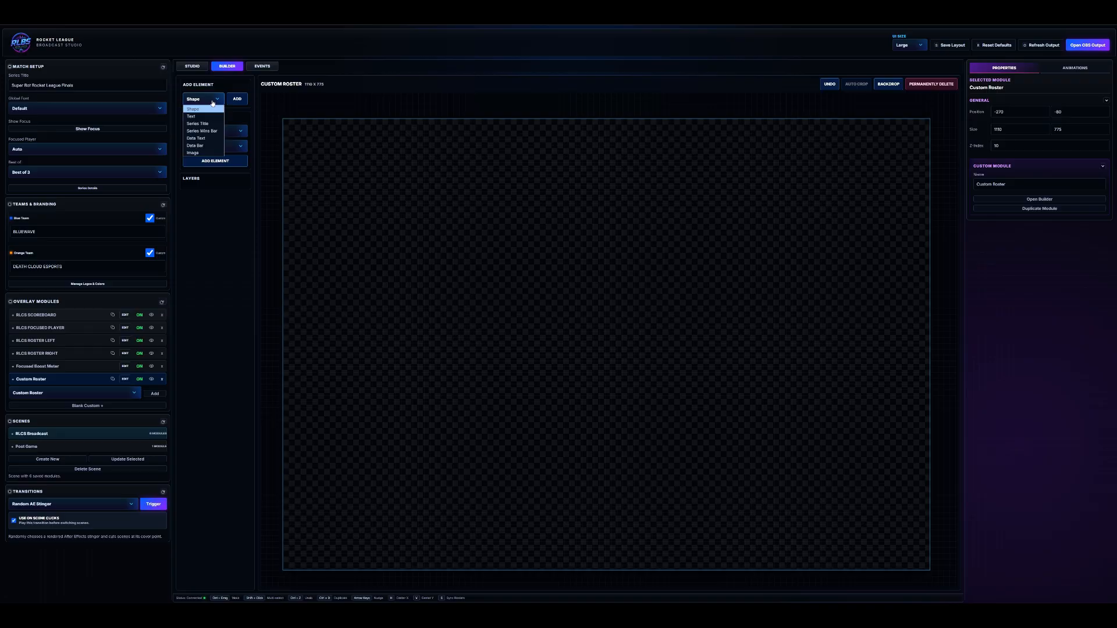
click(198, 153)
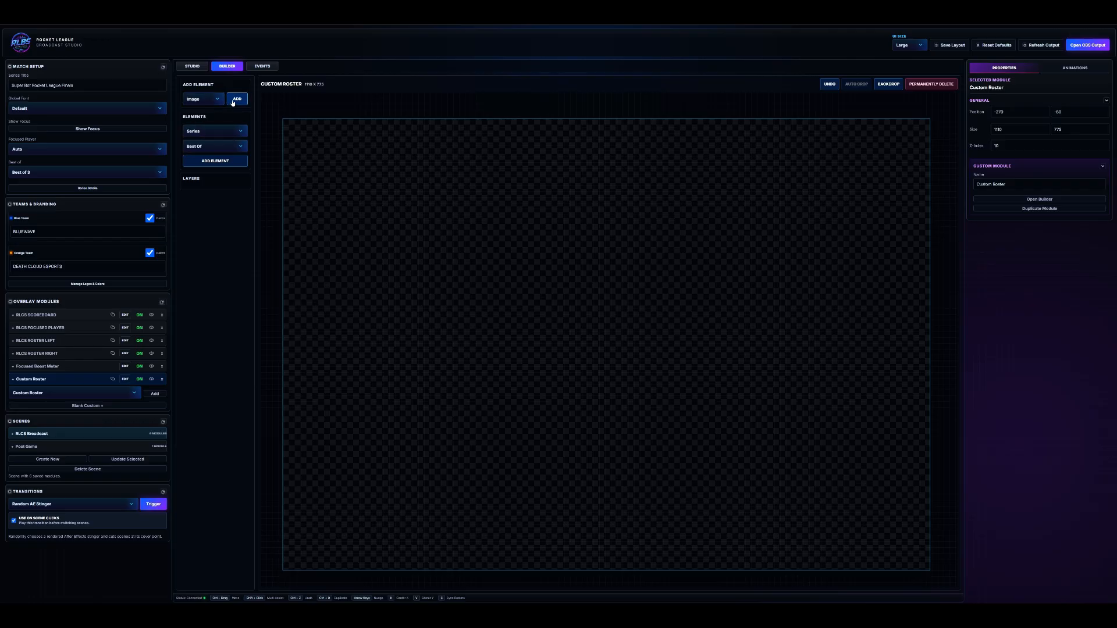
click(237, 99)
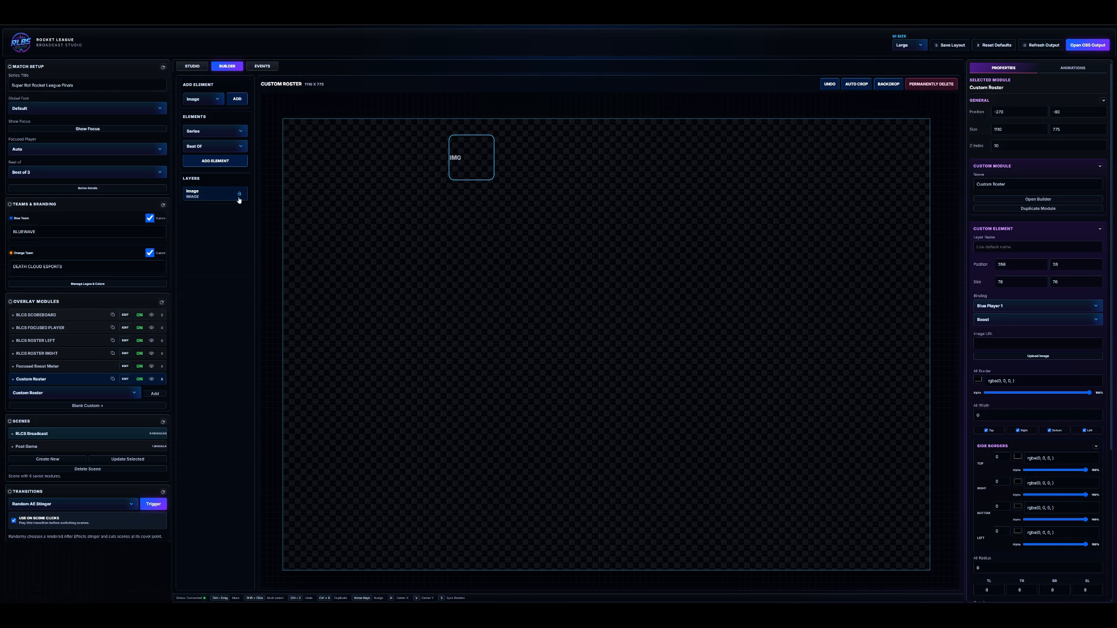
mouse_move(470, 166)
mouse_down()
mouse_move(486, 169)
mouse_move(451, 158)
mouse_up()
Upload the scoreboard picture into the image element and enlarge it to about 650 × 127 near the module's upper edge.
click(1028, 357)
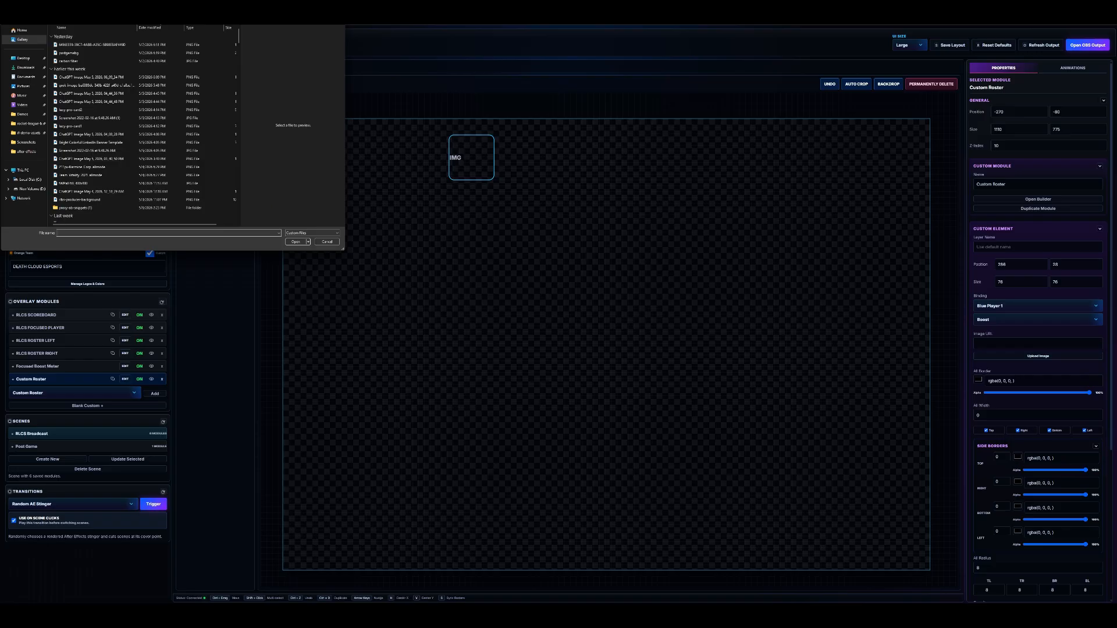
click(28, 133)
click(157, 56)
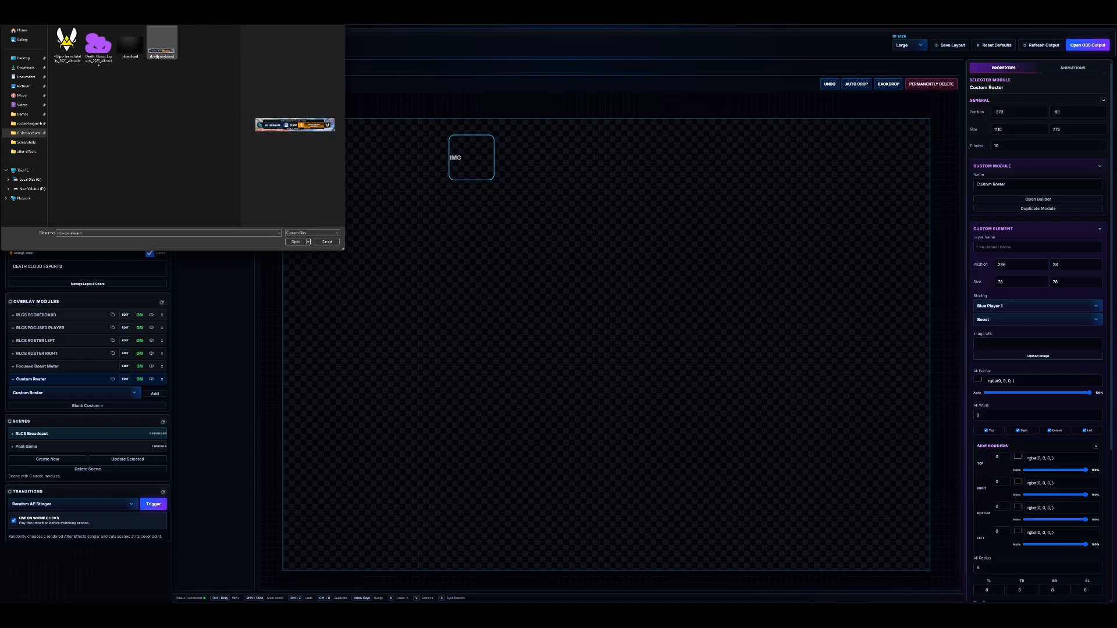
click(297, 242)
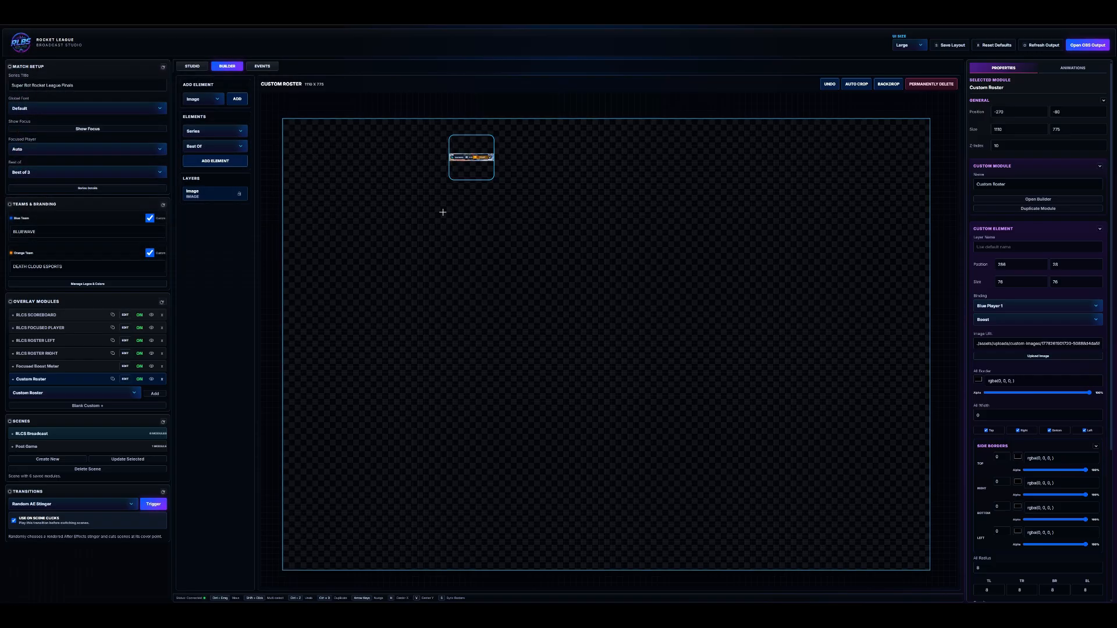
drag(492, 177, 831, 204)
drag(722, 178, 690, 168)
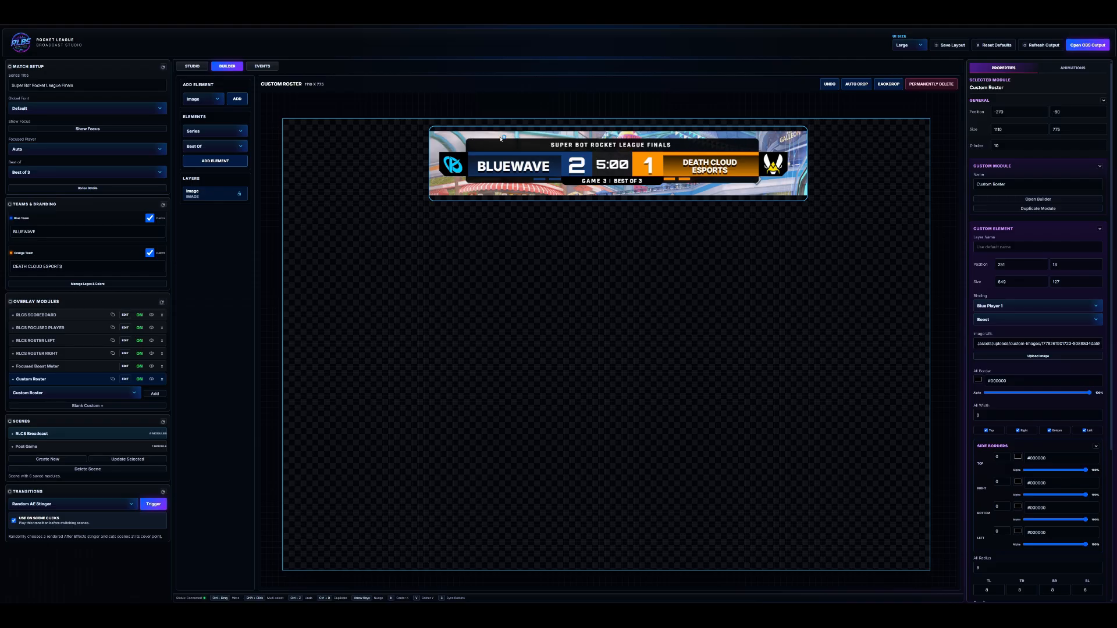
Add a Shape element and place it below the scoreboard image.
click(217, 101)
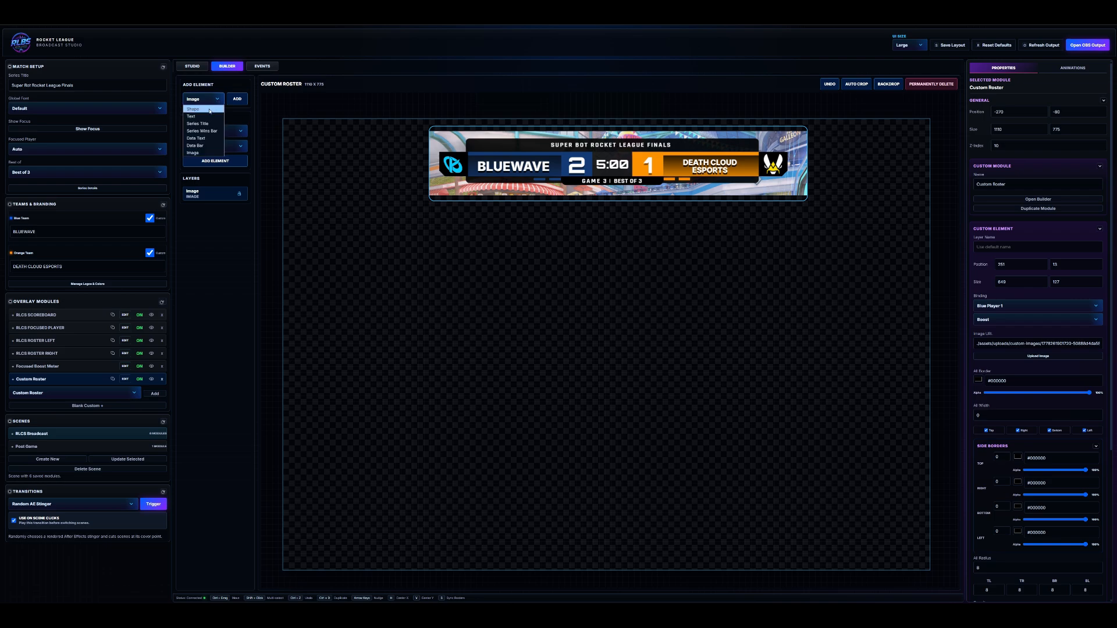
click(210, 109)
click(237, 99)
drag(356, 169, 495, 245)
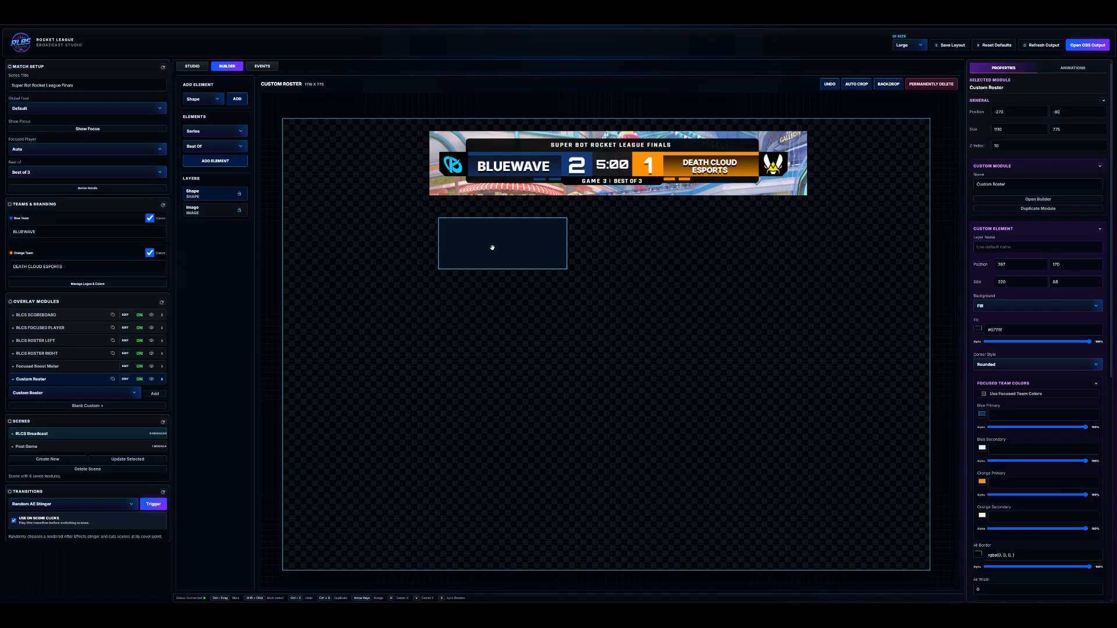
drag(517, 249, 588, 265)
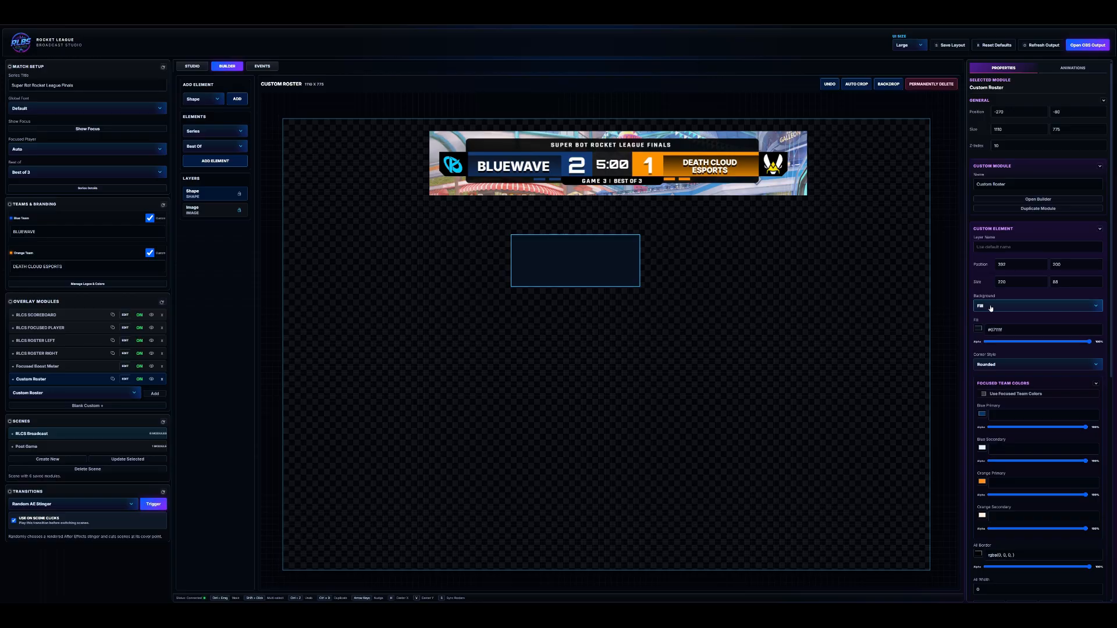
Keep the shape's background type as Fill and sample the dark colour of the scoreboard's title bar for it.
click(991, 312)
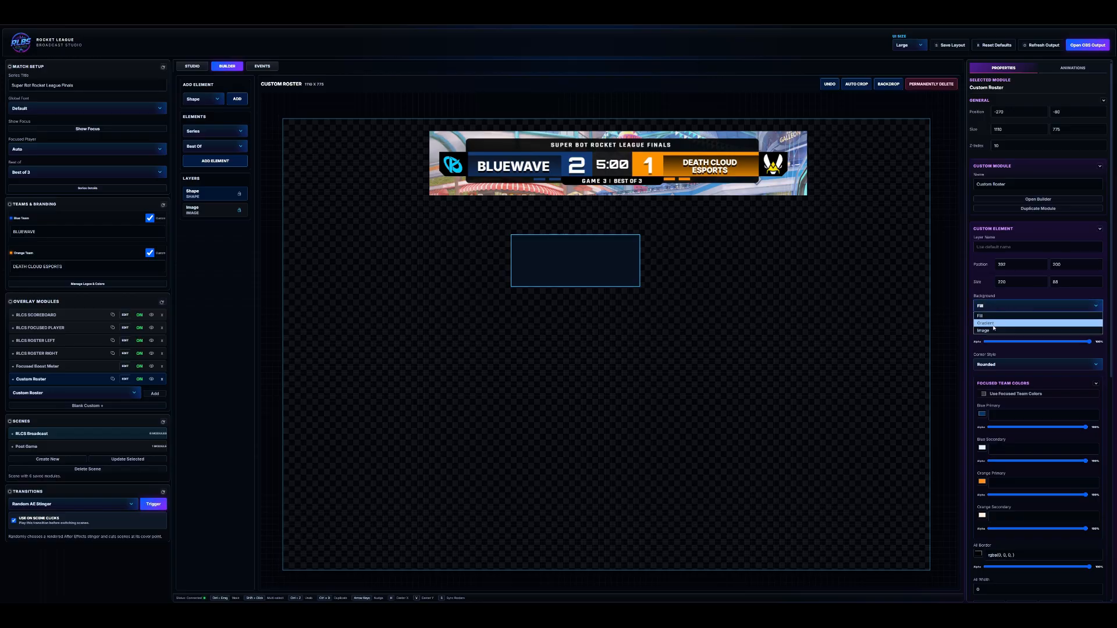
click(991, 316)
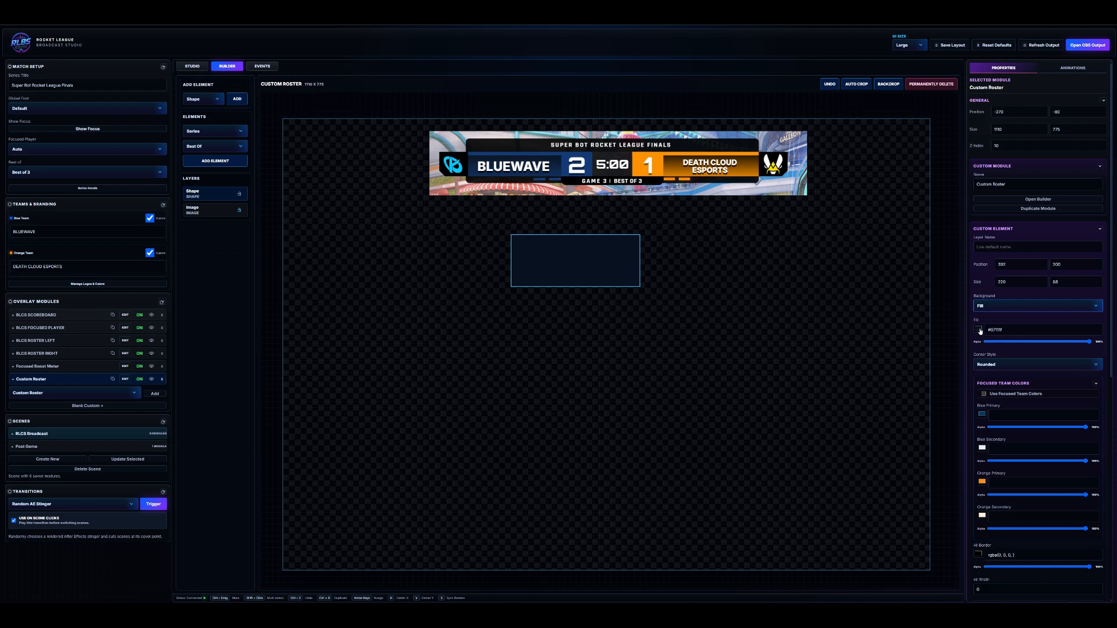
click(979, 330)
click(980, 330)
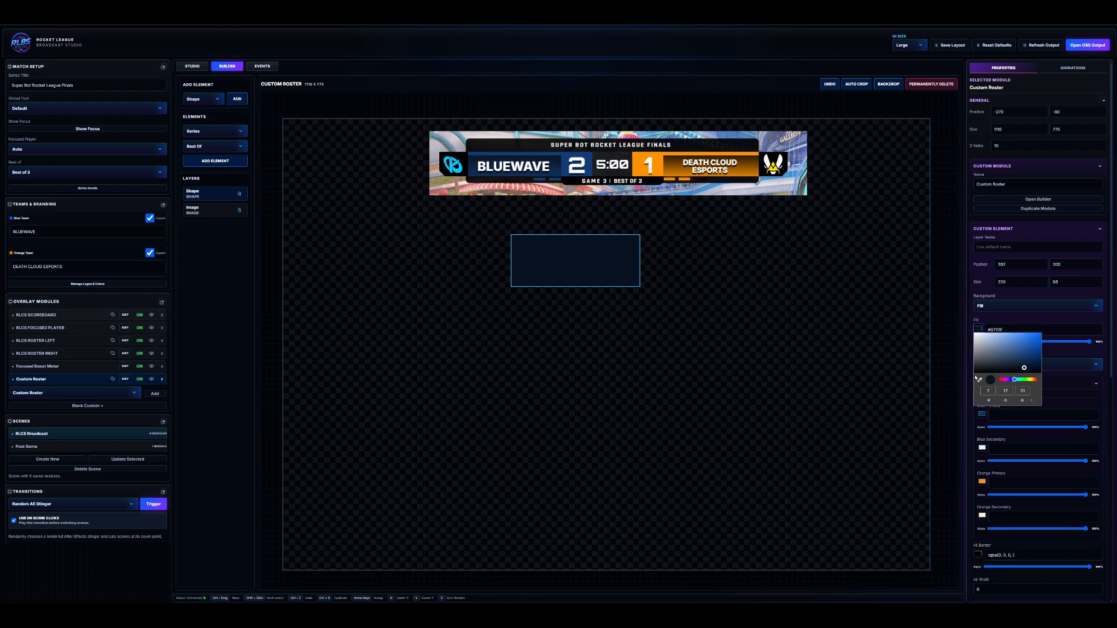
click(980, 380)
click(524, 146)
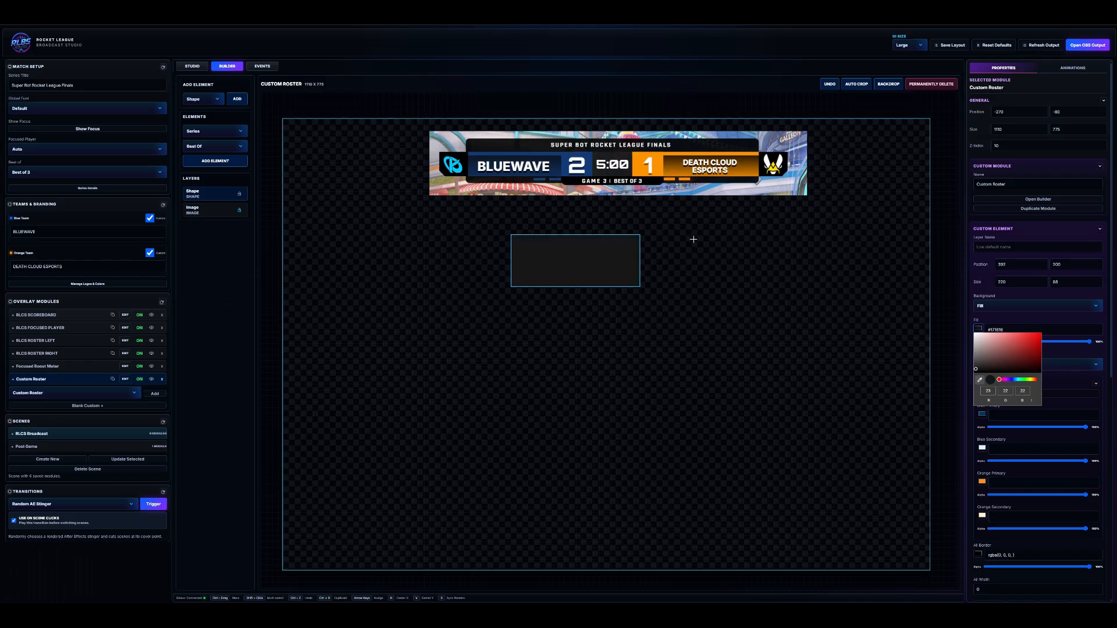
click(1060, 354)
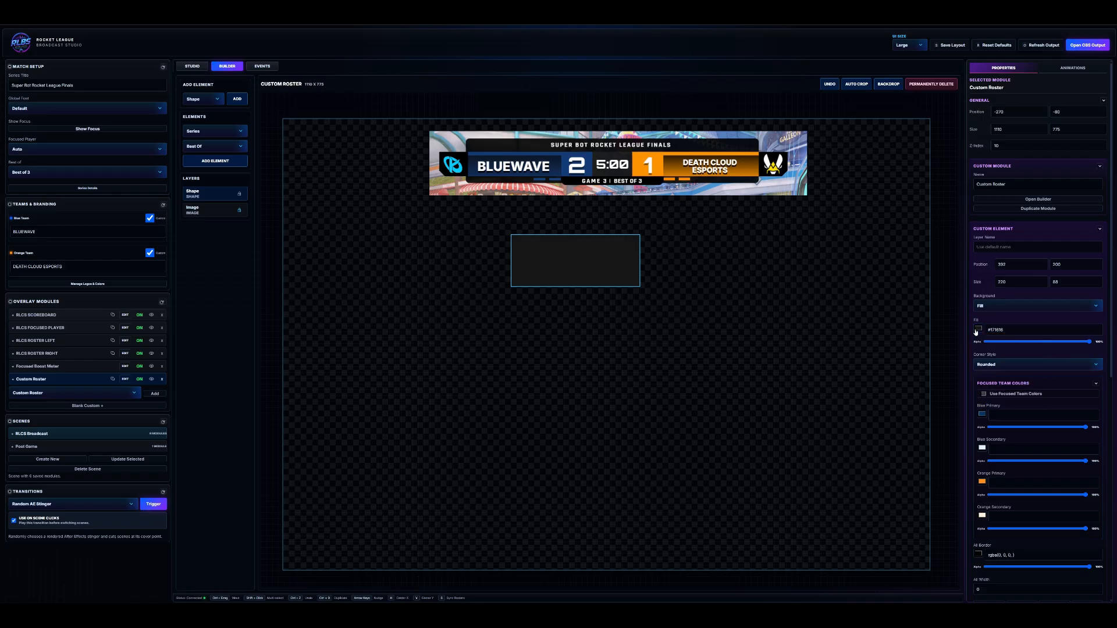
Set the shape's fill to black #000000 with 40% alpha and nudge the shape to about 417, 205.
click(982, 331)
drag(1006, 368, 1075, 392)
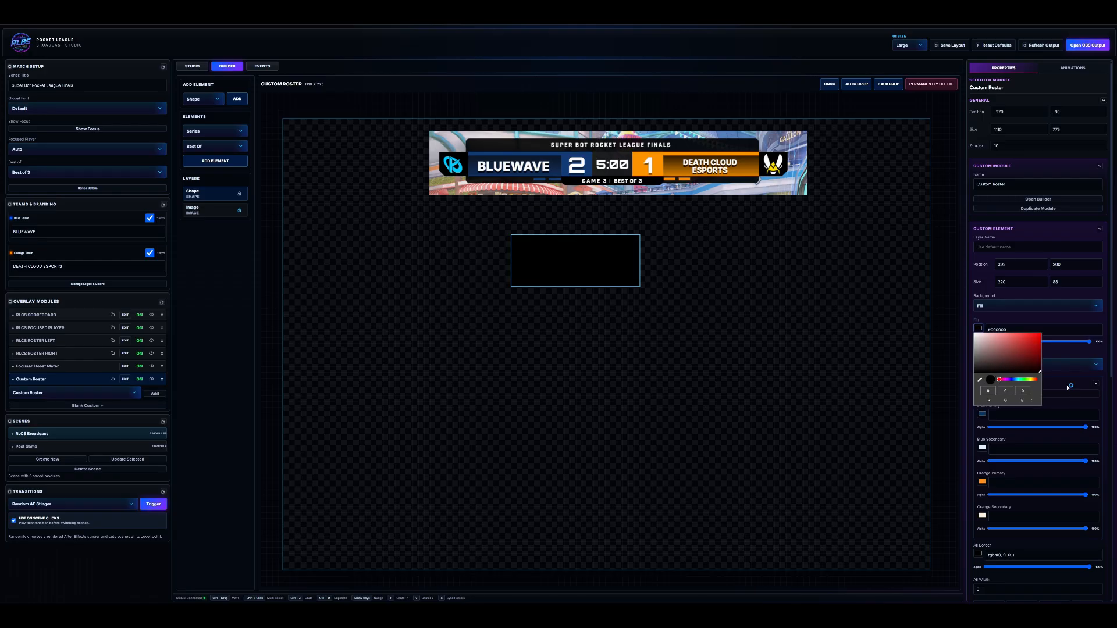
click(1070, 362)
drag(574, 252, 588, 257)
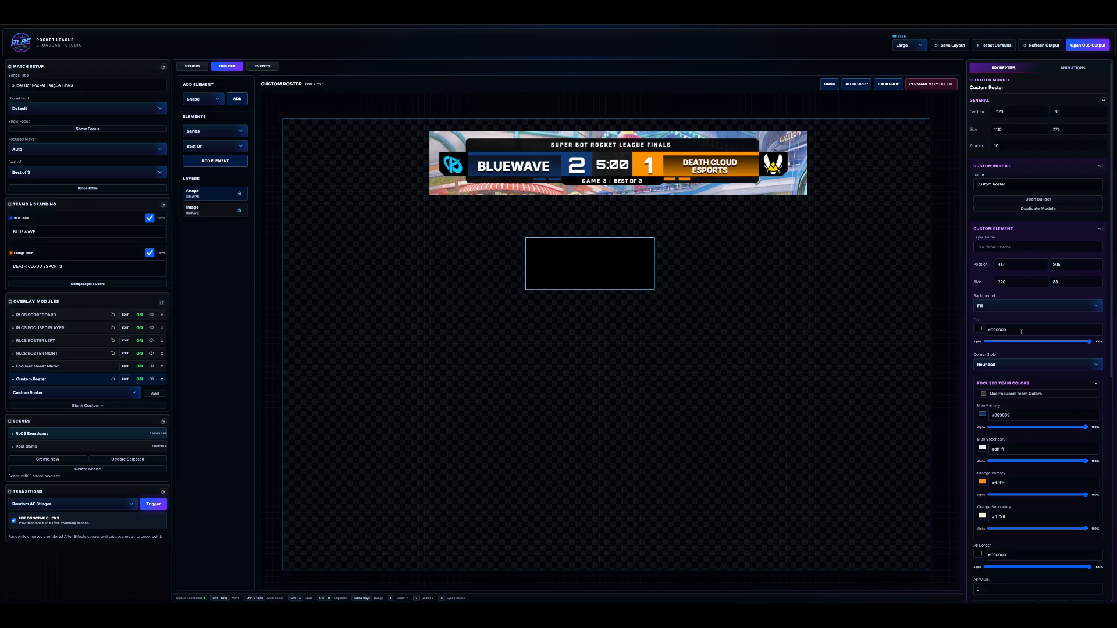
drag(1085, 341, 1028, 346)
Keep the shape's corner style Rounded and set the radius of all its corners to 10.
click(986, 365)
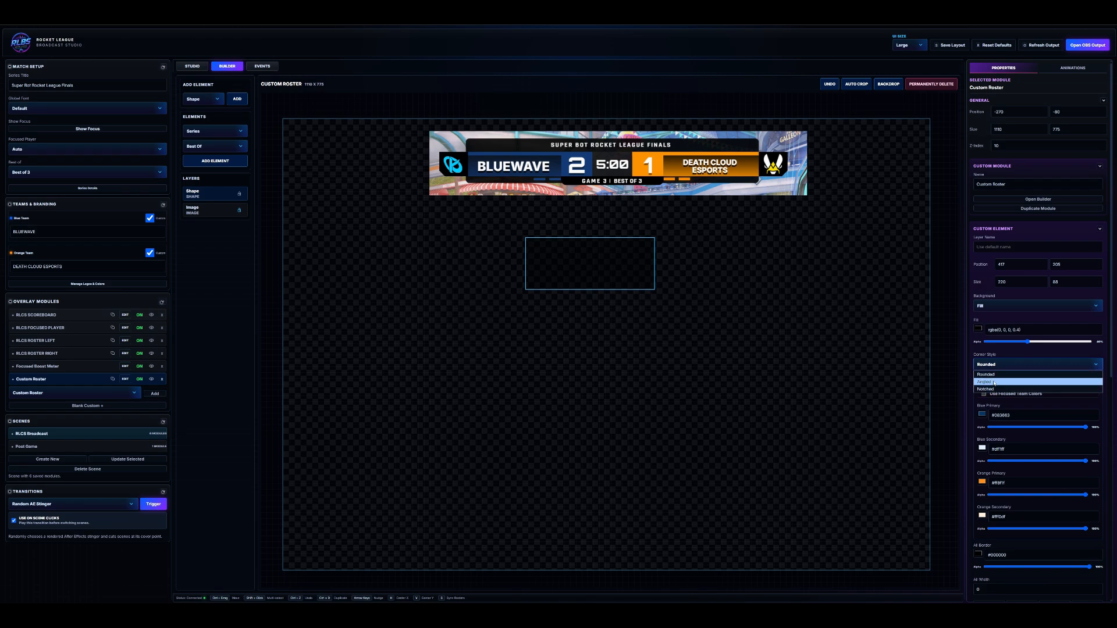
click(992, 374)
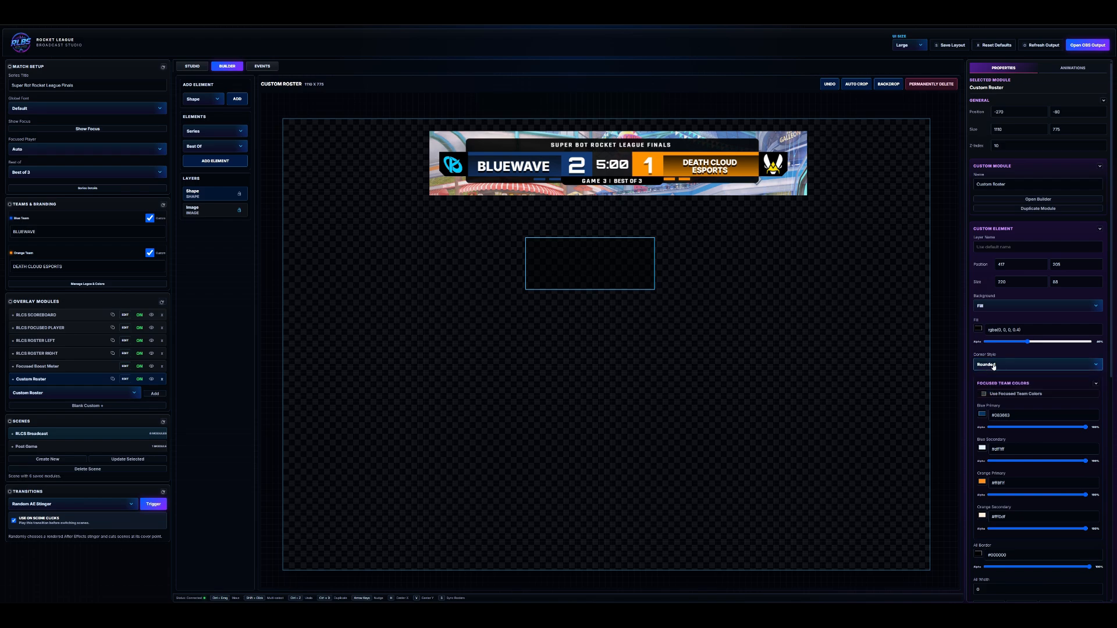
scroll(994, 367, down, 3)
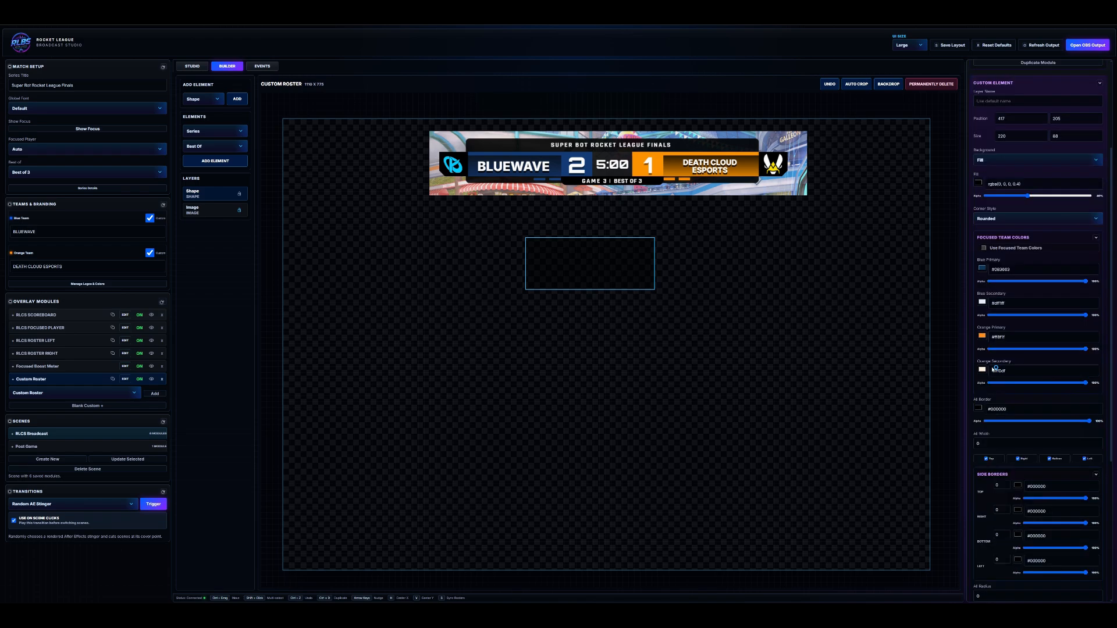
scroll(1005, 286, down, 3)
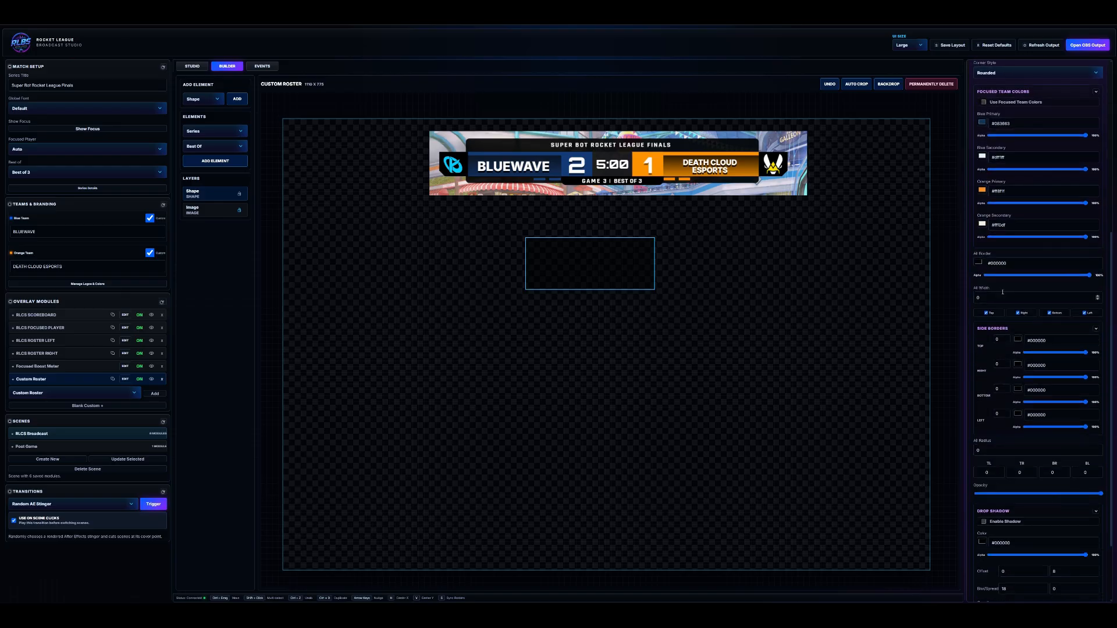
scroll(982, 391, down, 1)
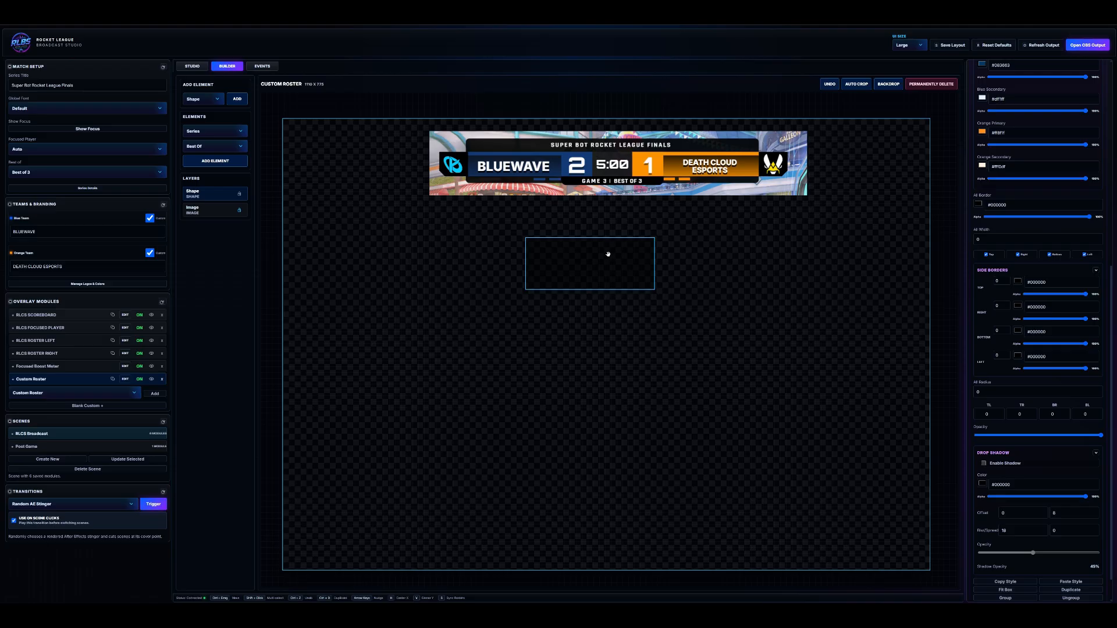
click(1073, 395)
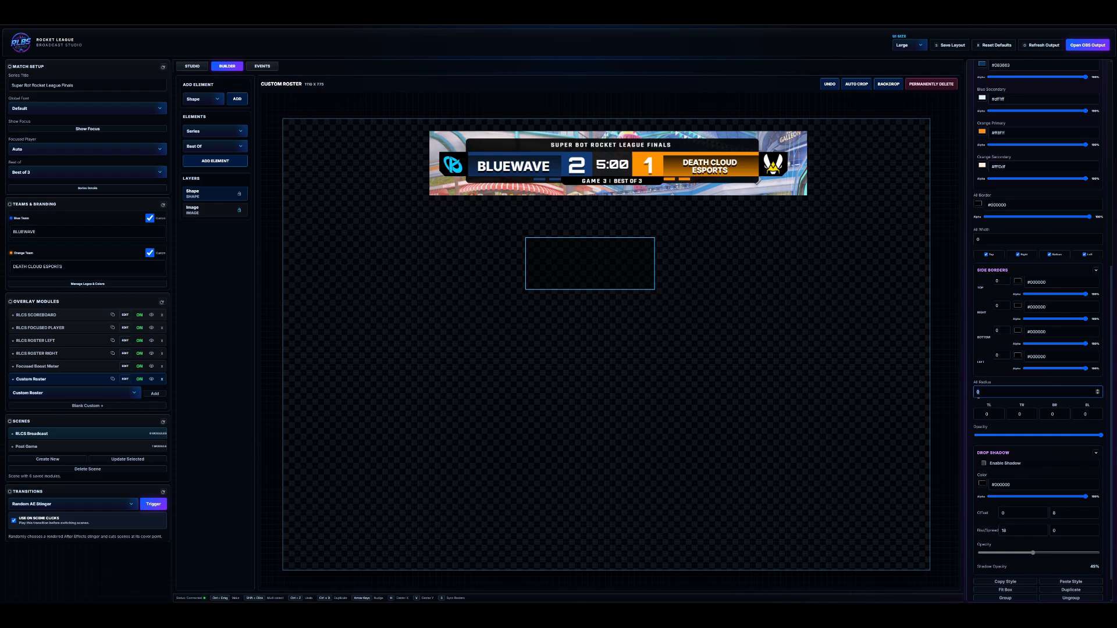
text(20)
key(BackSpace)
key(BackSpace)
text(10)
click(677, 260)
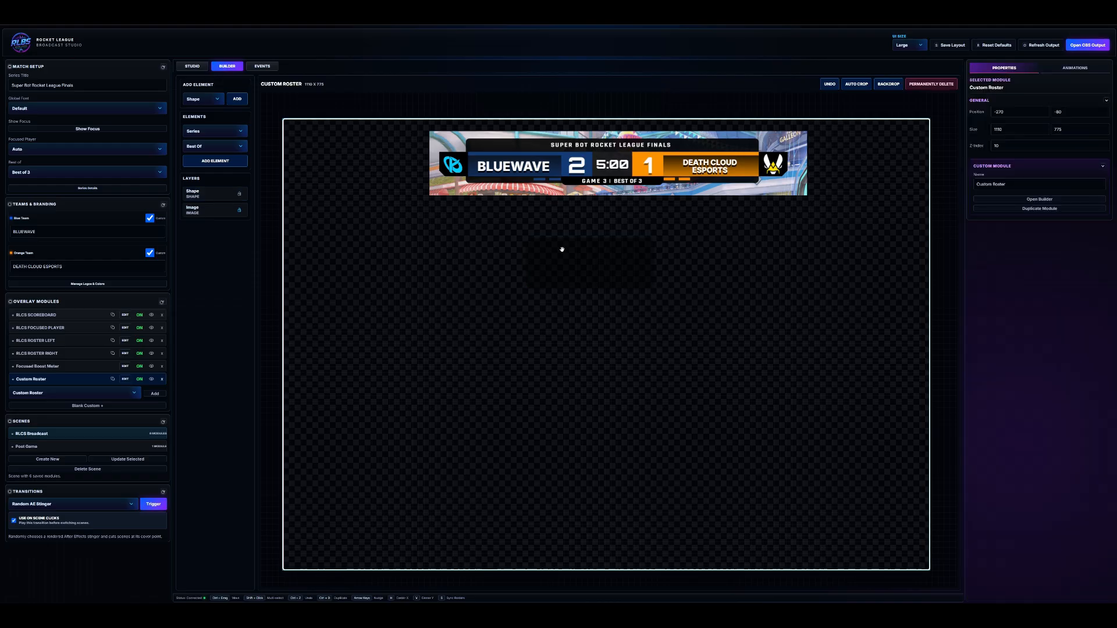
Raise the shape's fill alpha to about 80% and stretch it into a bar about 673 × 88, positioned around 242, 310.
click(580, 264)
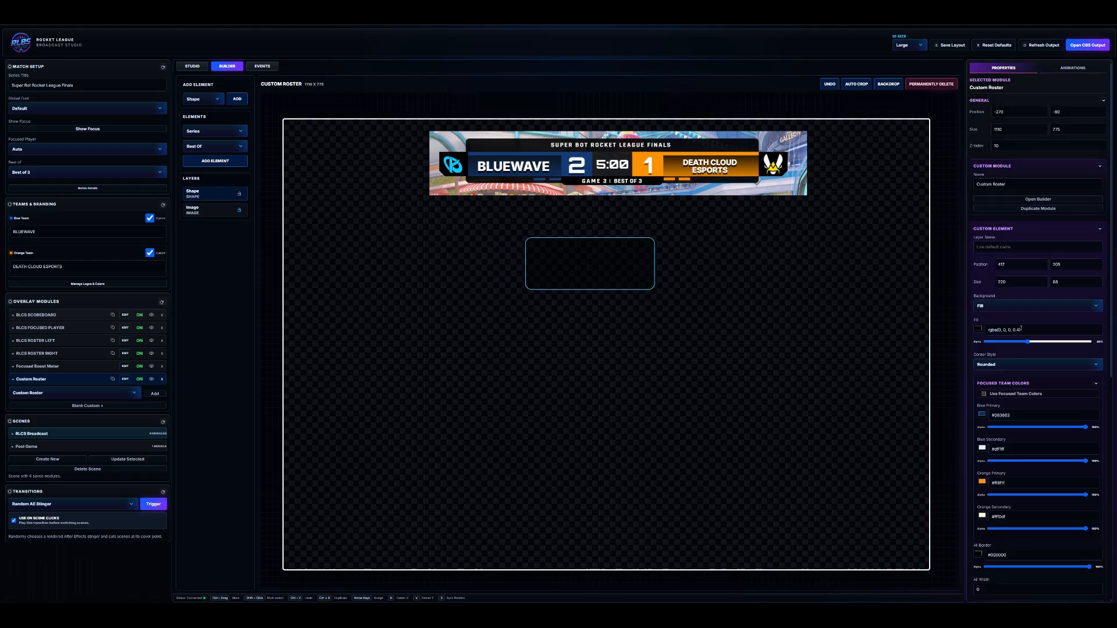
drag(1030, 343, 1070, 343)
drag(561, 257, 460, 319)
drag(552, 325, 818, 338)
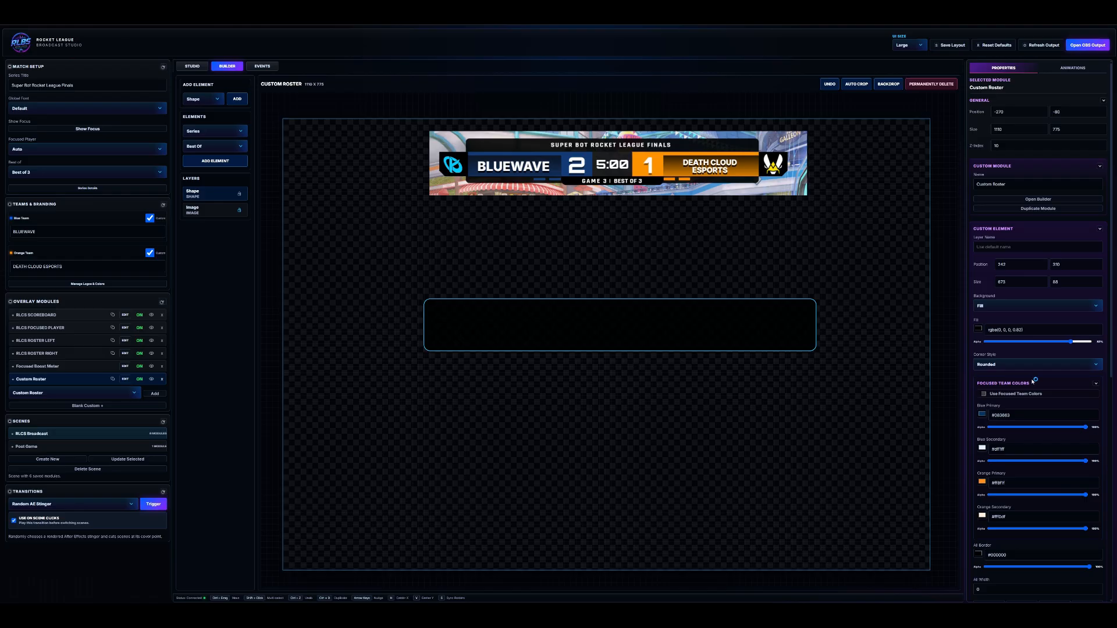
Name the black bar's layer "Scoreboard black bg".
click(999, 248)
text(Scoreboard black bg)
click(661, 287)
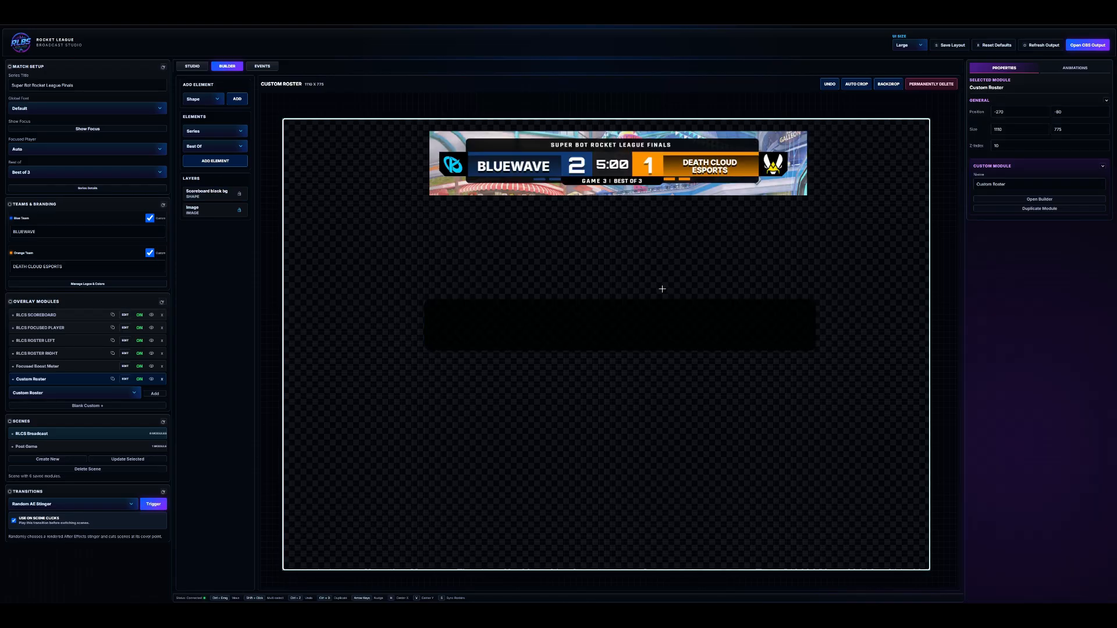
click(599, 317)
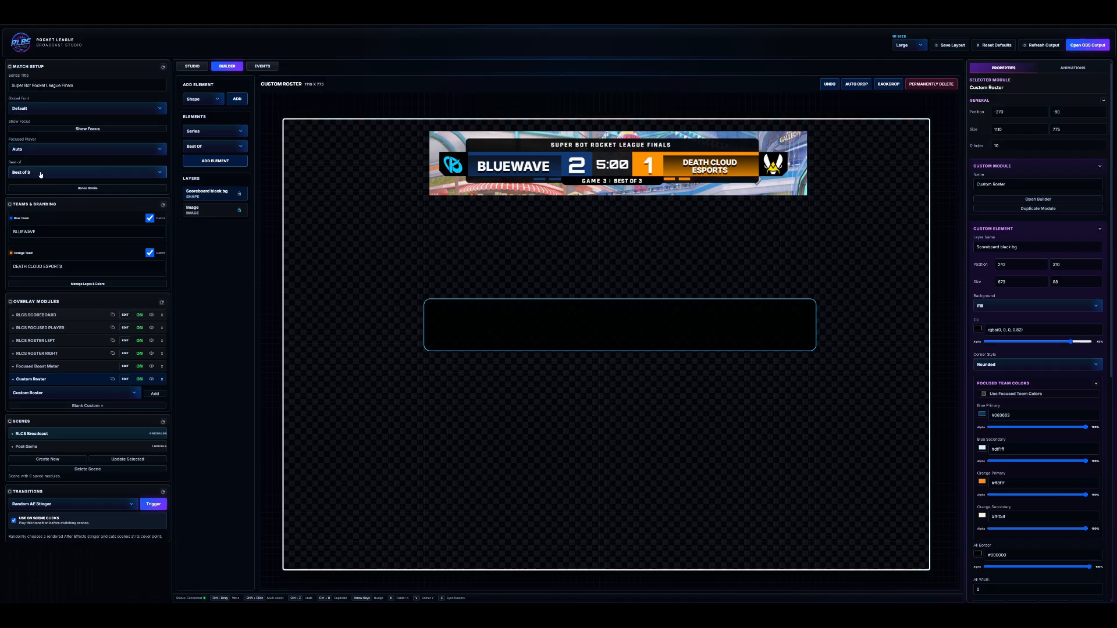
Change the match's series title to "MY CUSTOM TOURNAMENT".
click(58, 83)
triple_click(25, 85)
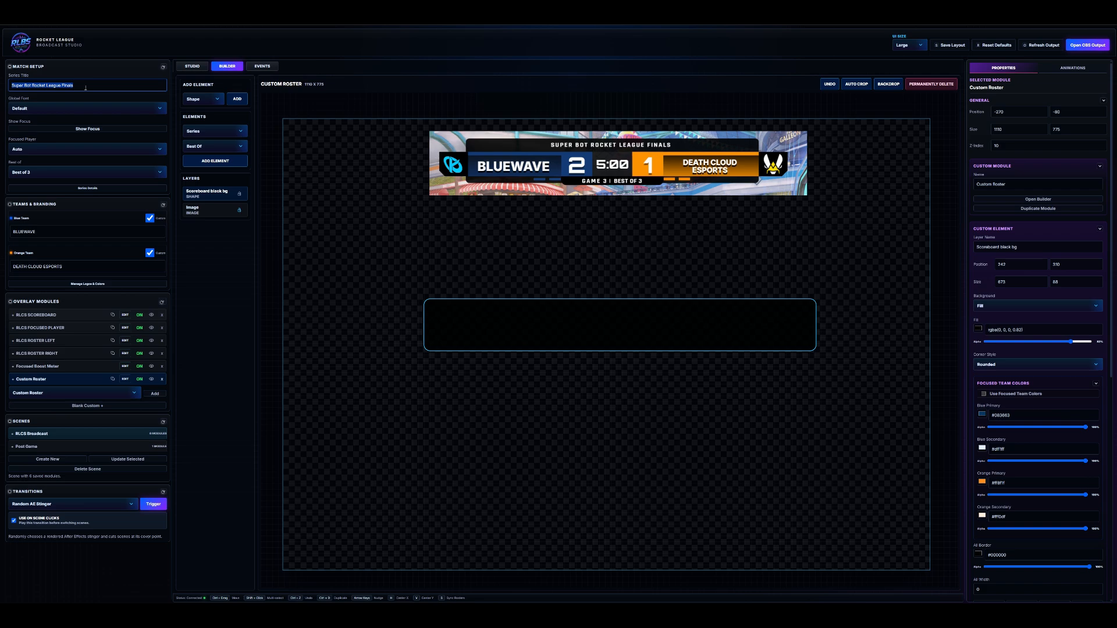
text(MY CUSTOM TOURNAMENT)
click(313, 165)
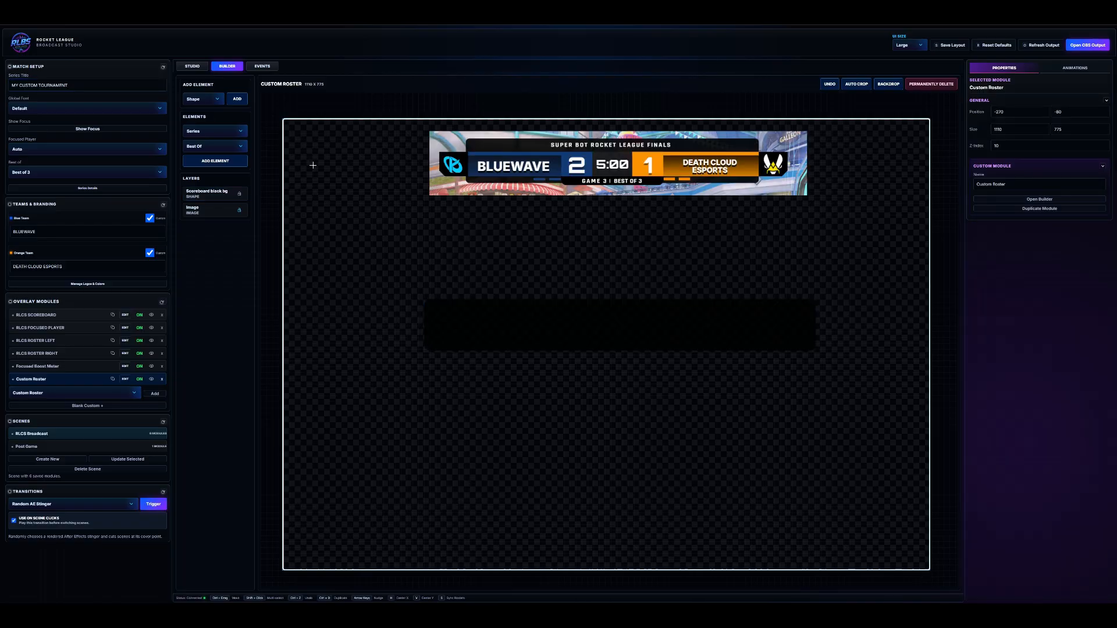
Add a Series Title element from the Series category to the custom module.
click(543, 332)
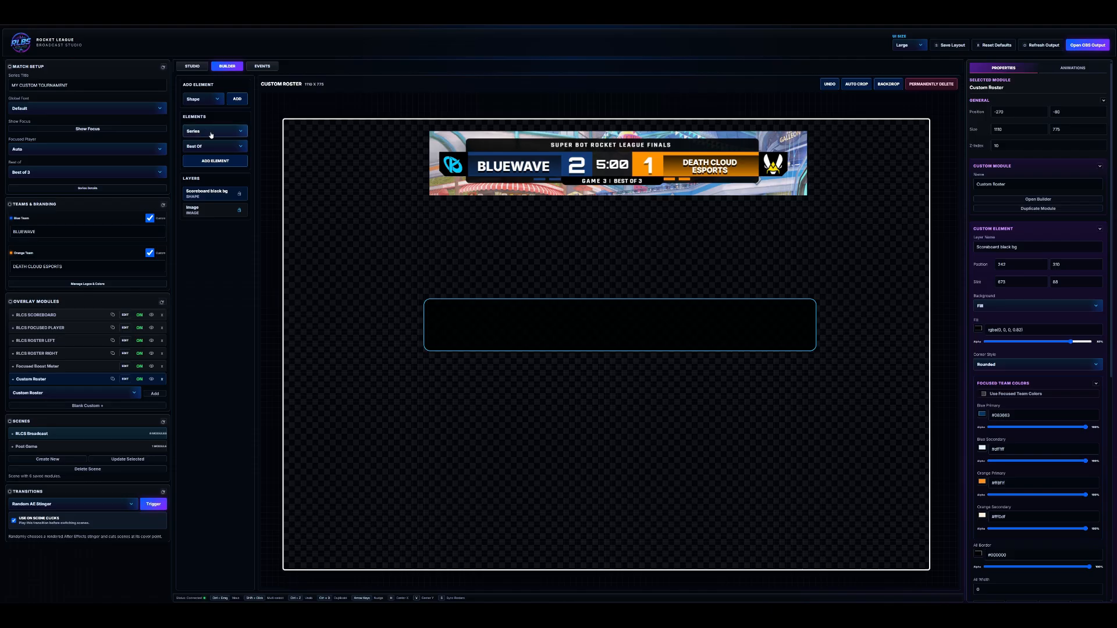
click(211, 131)
click(212, 131)
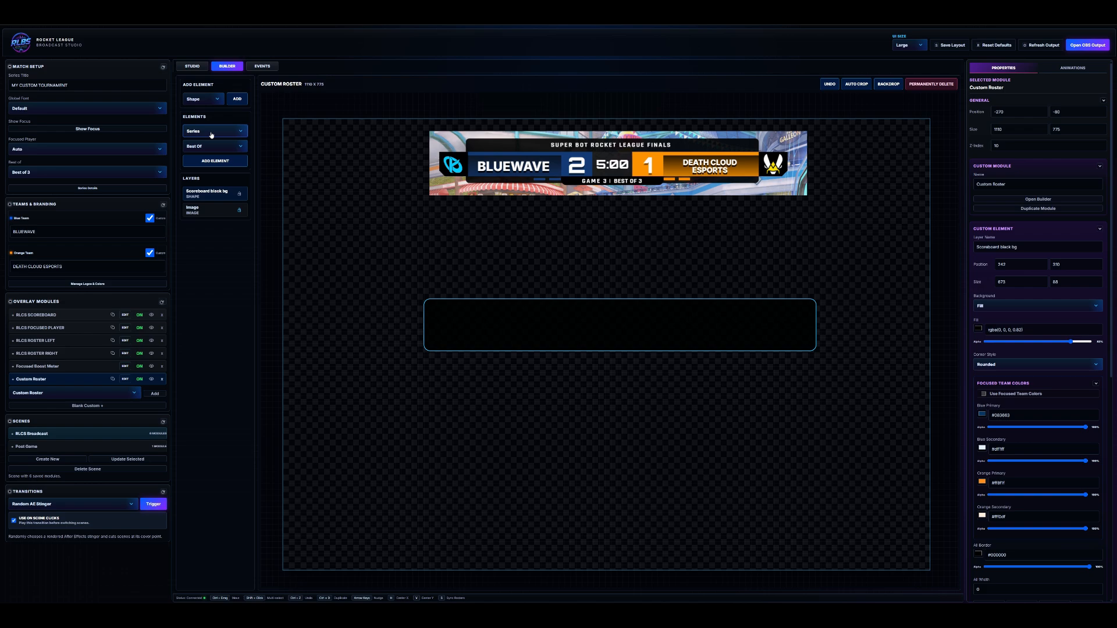
click(213, 148)
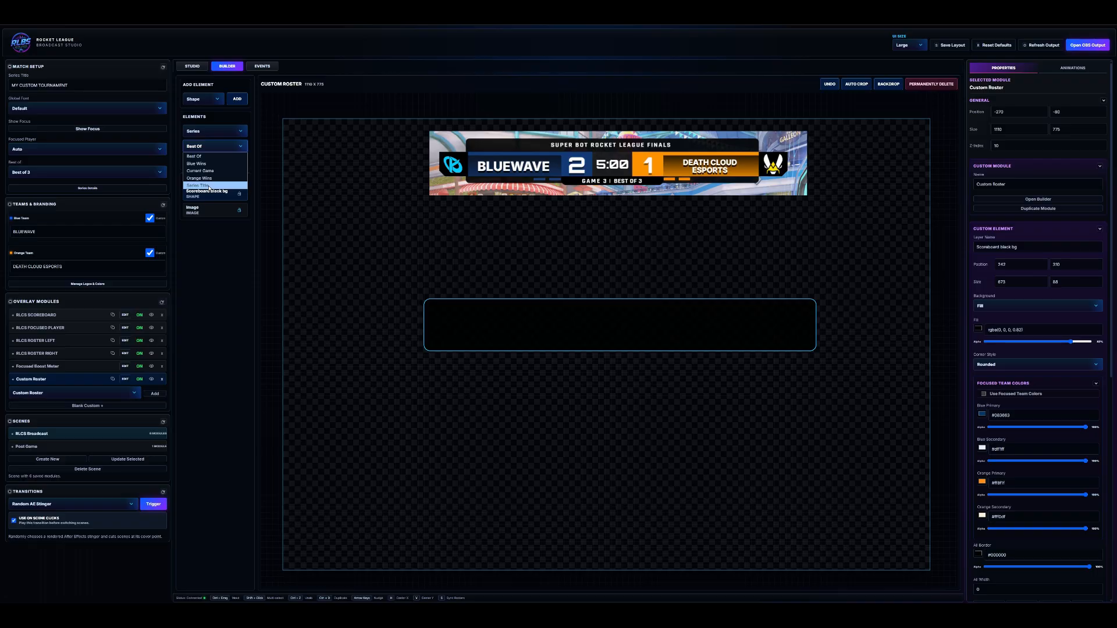
click(208, 185)
click(216, 163)
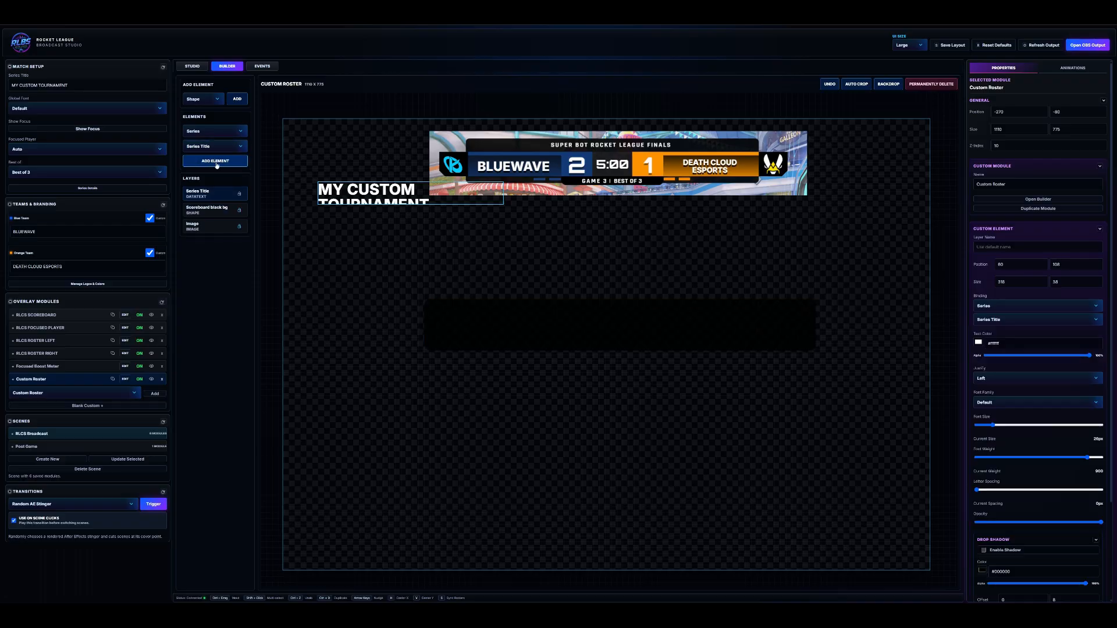
Move the series title onto the black bar and widen its box to about 660 × 38, positioned around 250, 315.
drag(383, 192, 607, 315)
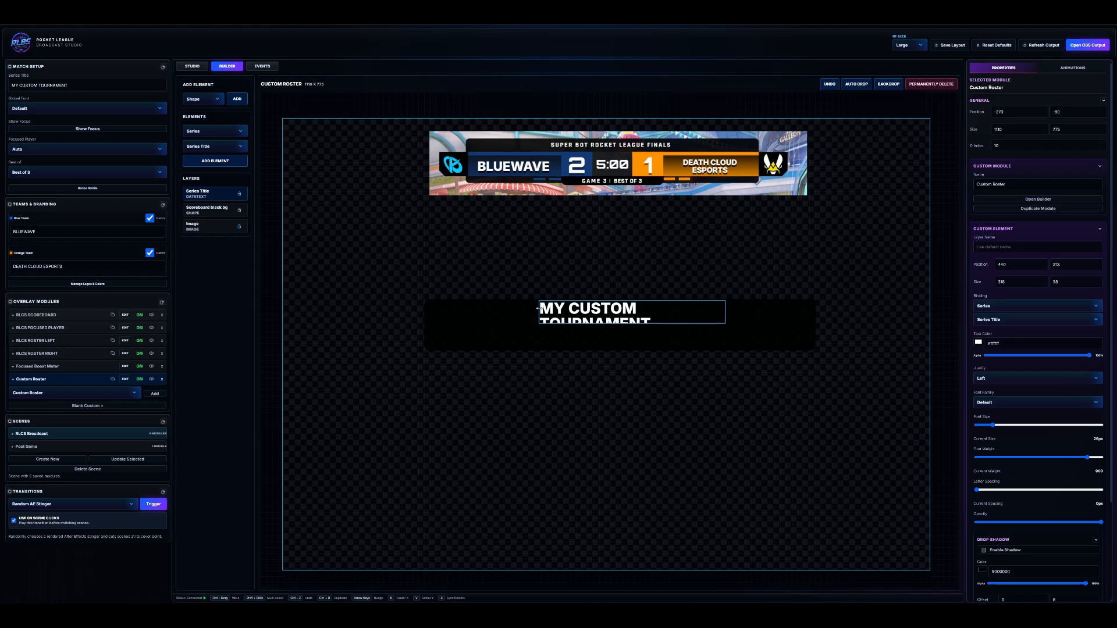
drag(538, 308, 428, 300)
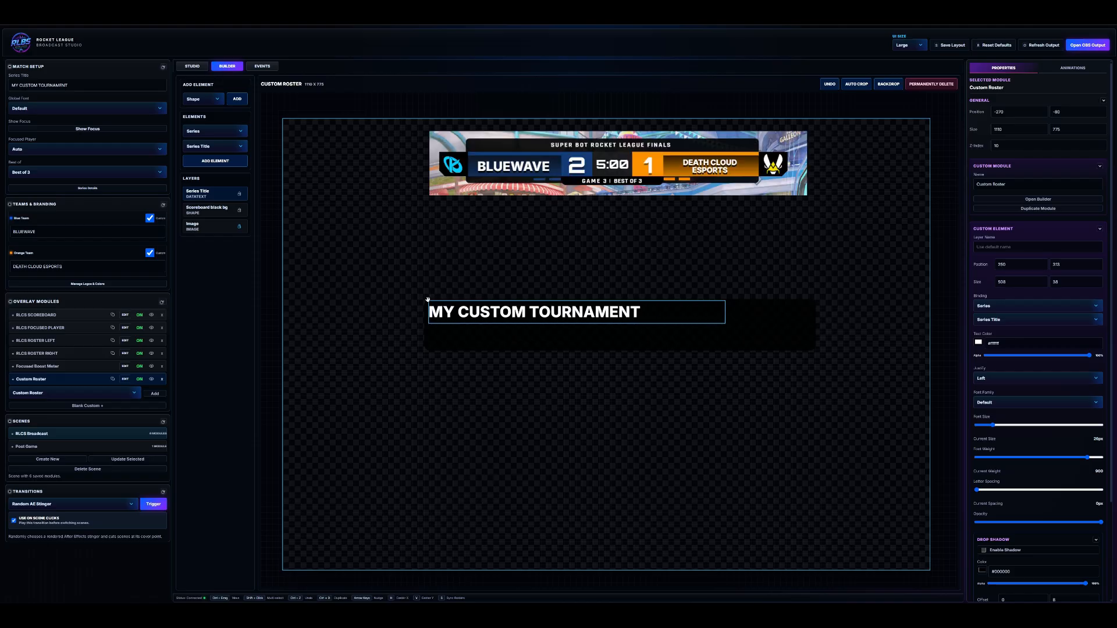
drag(725, 314, 813, 313)
Show the game backdrop behind the module and set the series title's justification to Center.
click(888, 84)
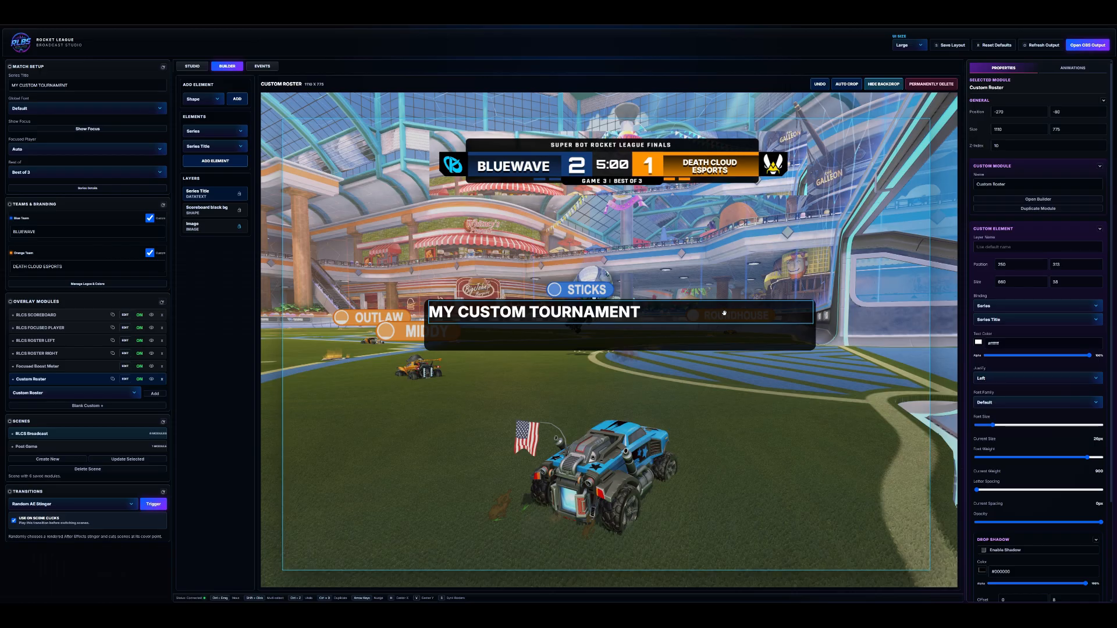
click(1015, 381)
click(1009, 399)
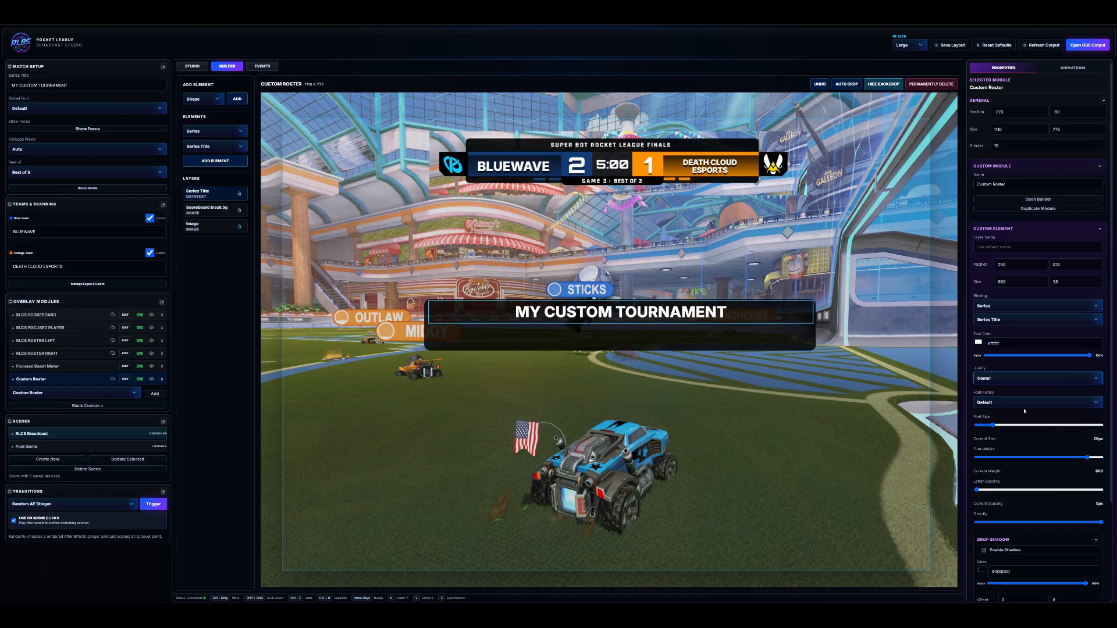
Reduce the series title's font size to 14px and shrink its box height to about 17.
drag(994, 427, 984, 426)
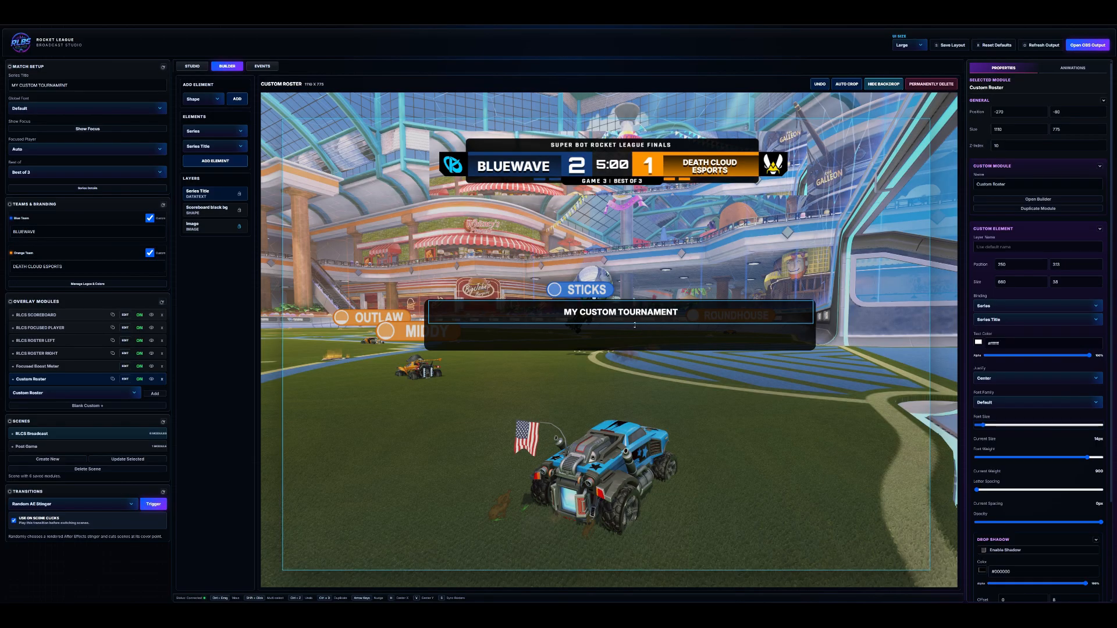
drag(631, 324, 631, 317)
drag(631, 315, 631, 312)
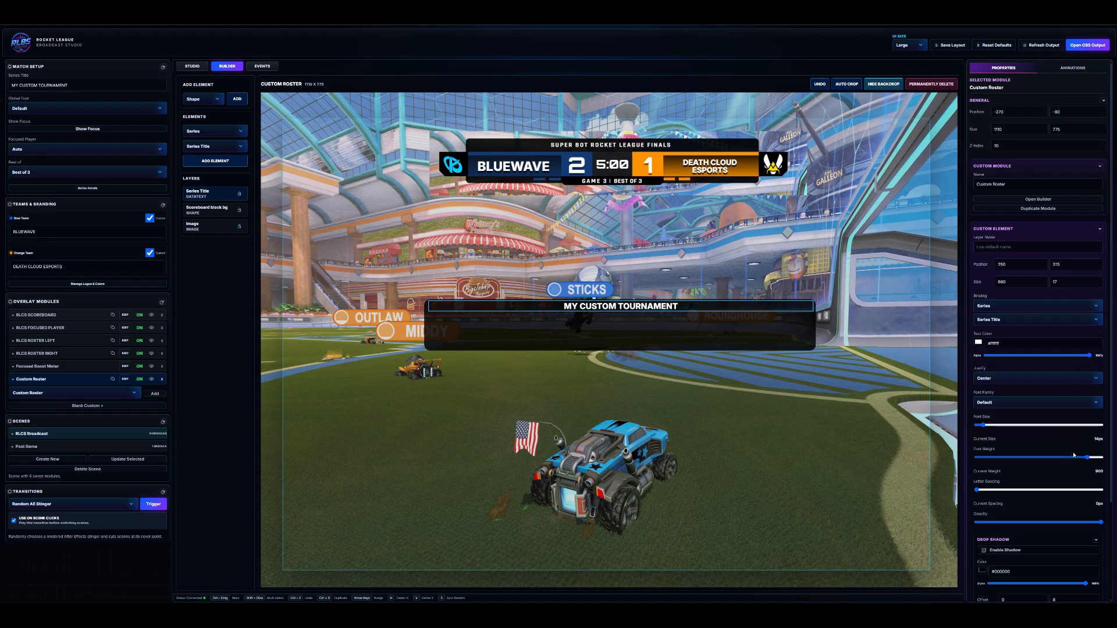
Set the series title's font weight to 550 and its letter spacing to 1px.
drag(1085, 457, 1042, 466)
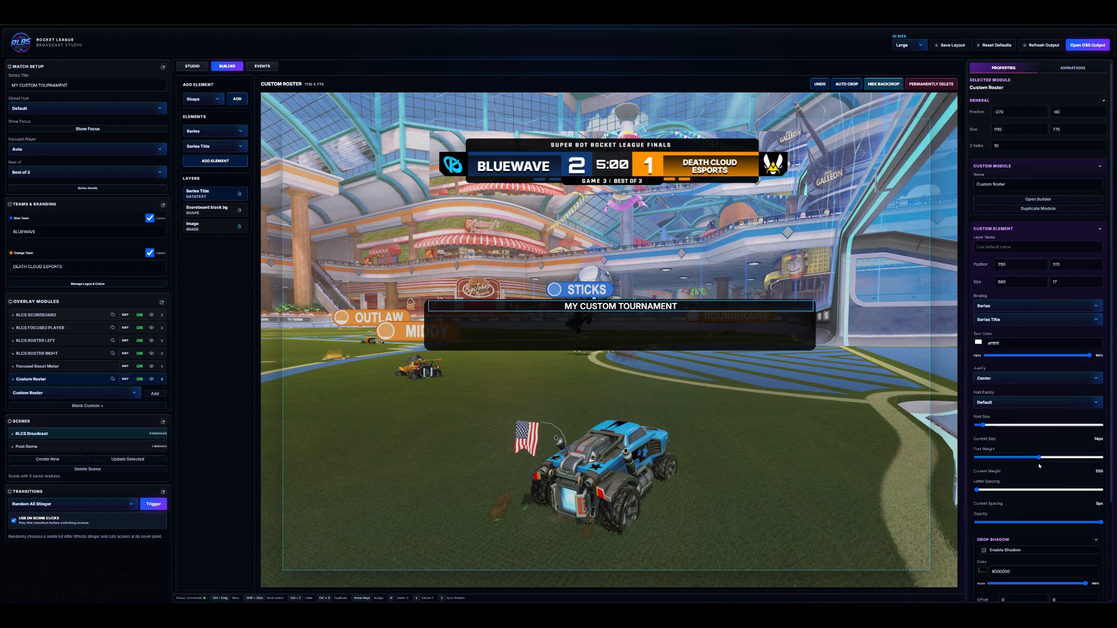
drag(977, 490, 985, 492)
Try the Oxanium and Michroma font families on the series title.
click(996, 402)
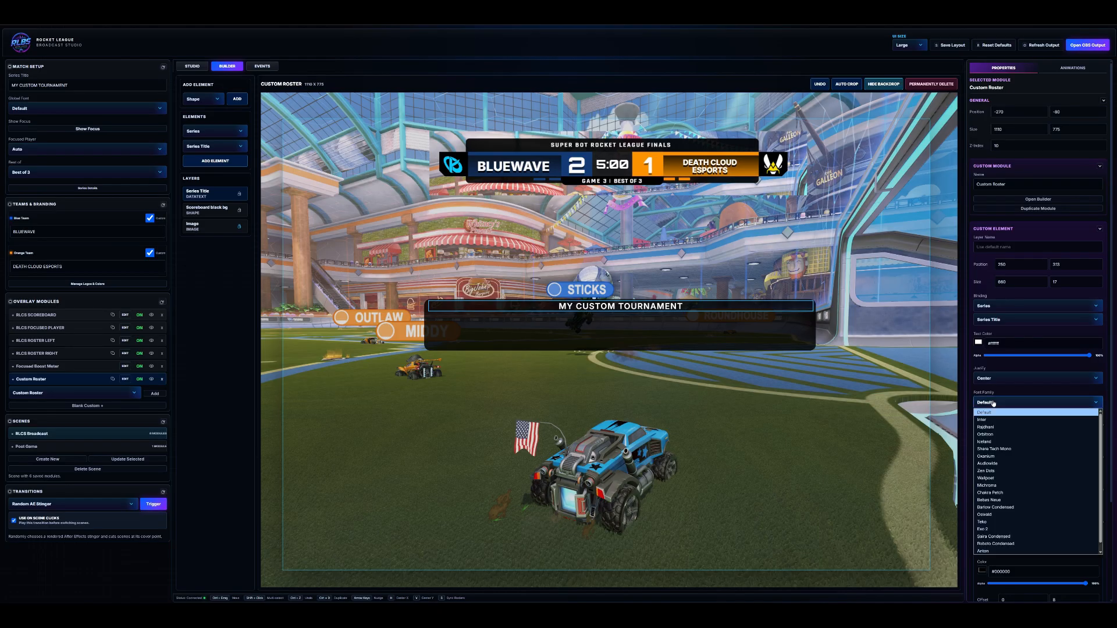
click(997, 458)
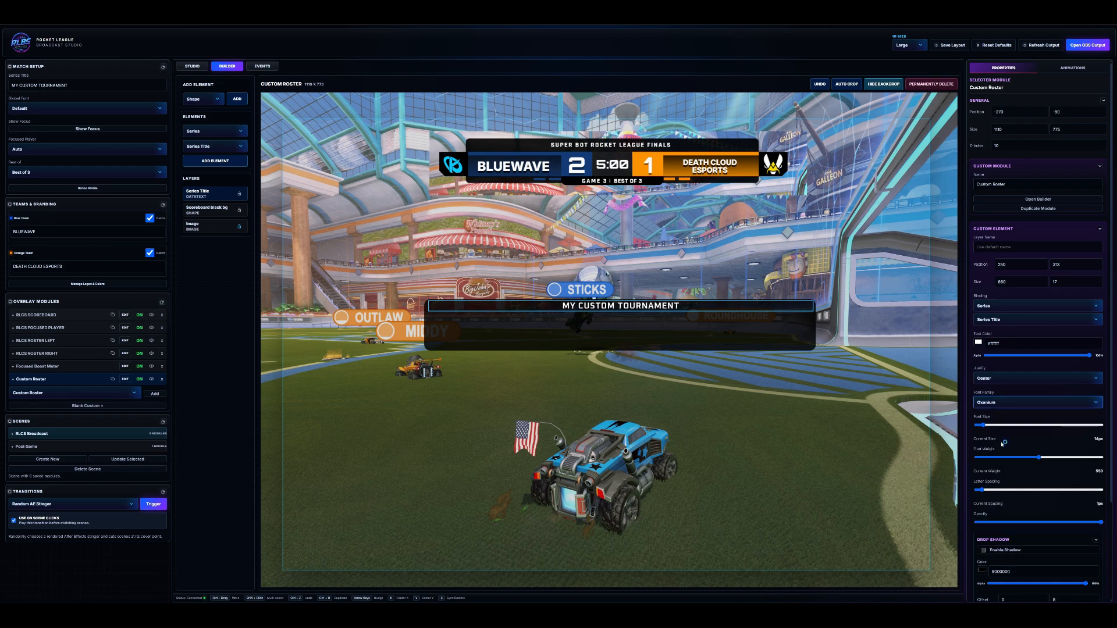
click(997, 402)
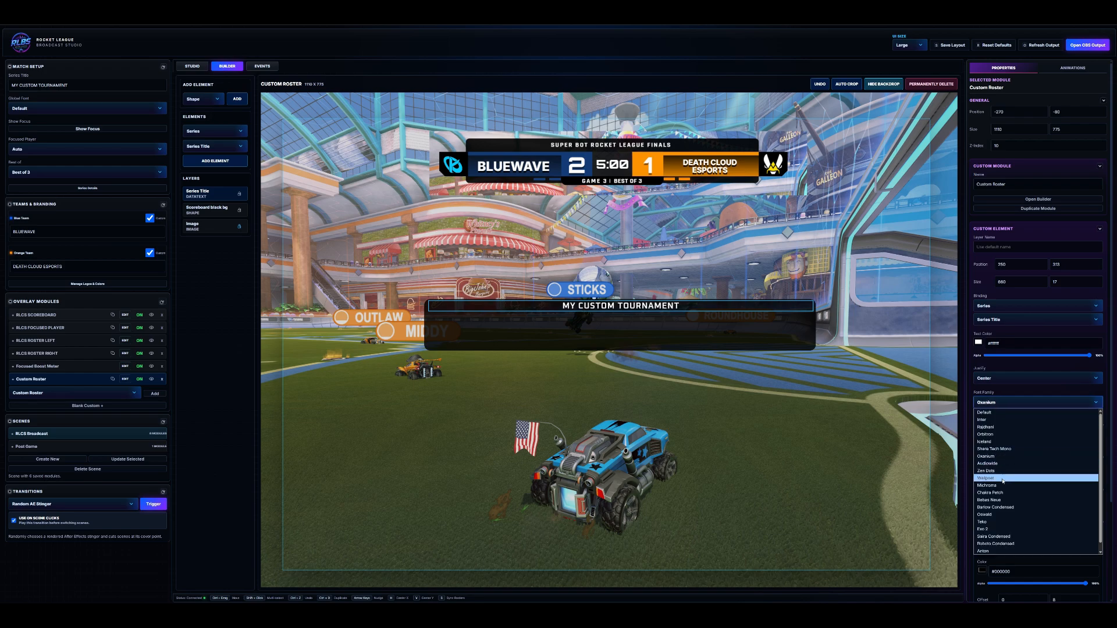
click(1002, 486)
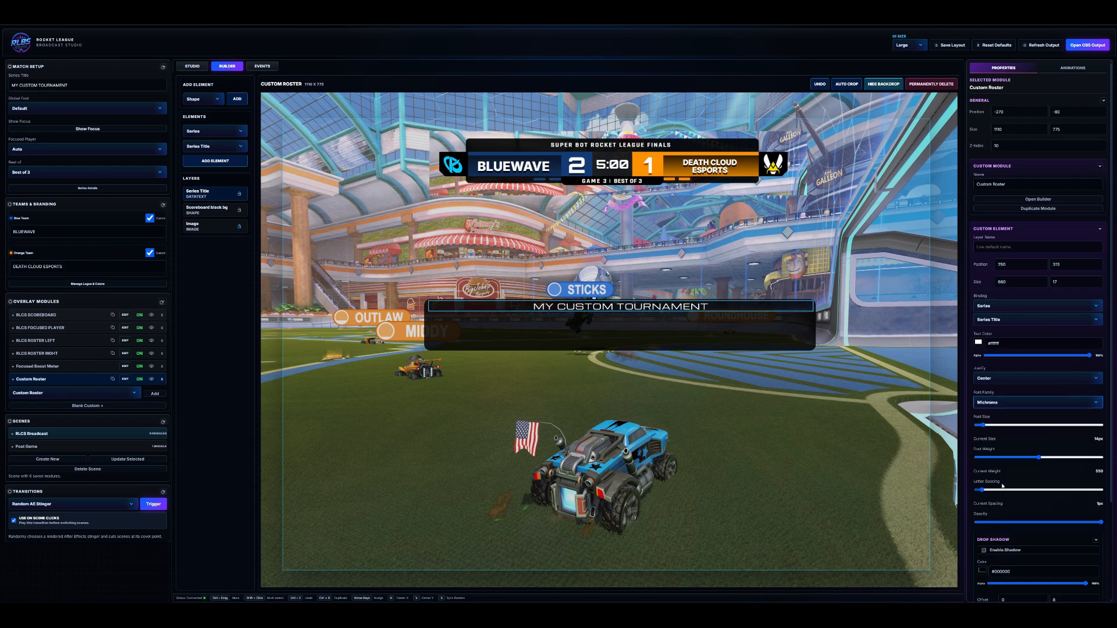
Set the series title's font family to Teko and leave its layer name at the default.
click(992, 402)
click(981, 522)
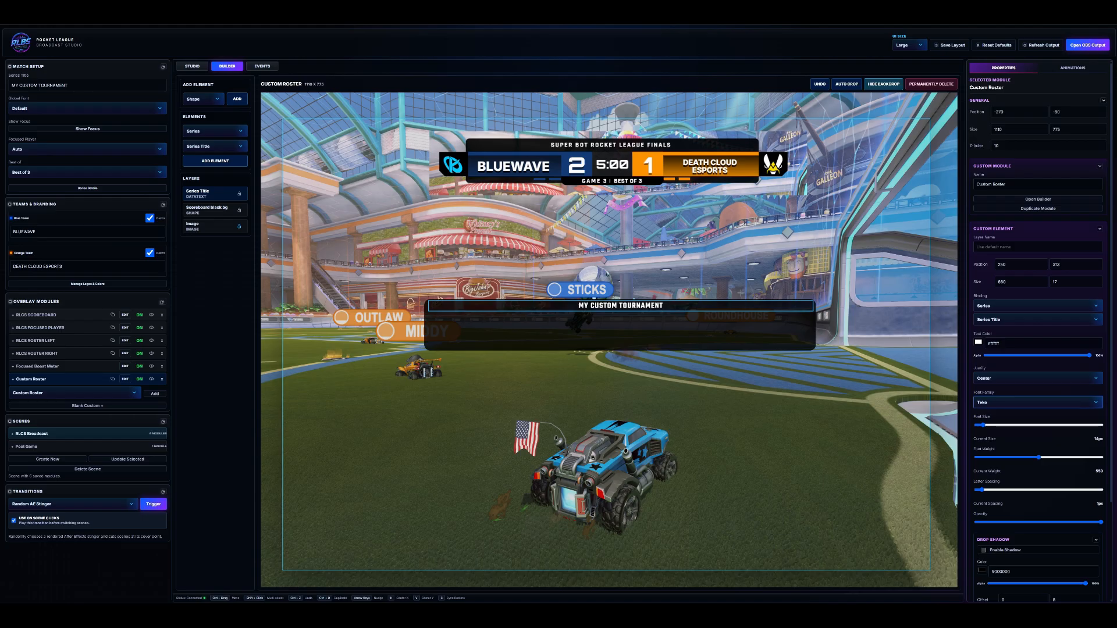
click(721, 282)
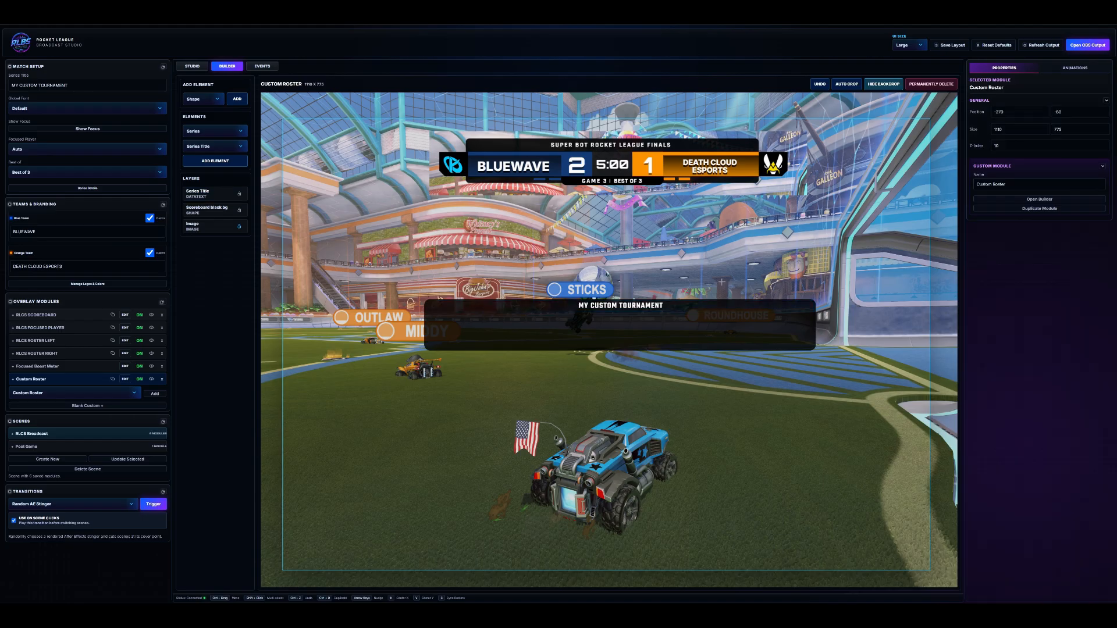
click(638, 307)
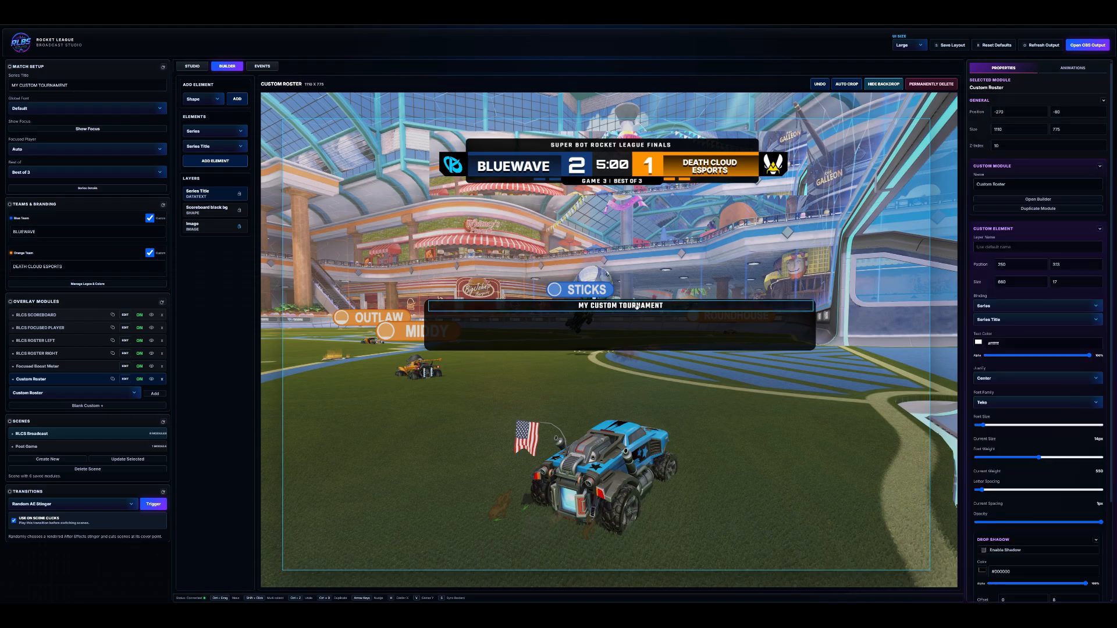
click(1000, 246)
click(550, 265)
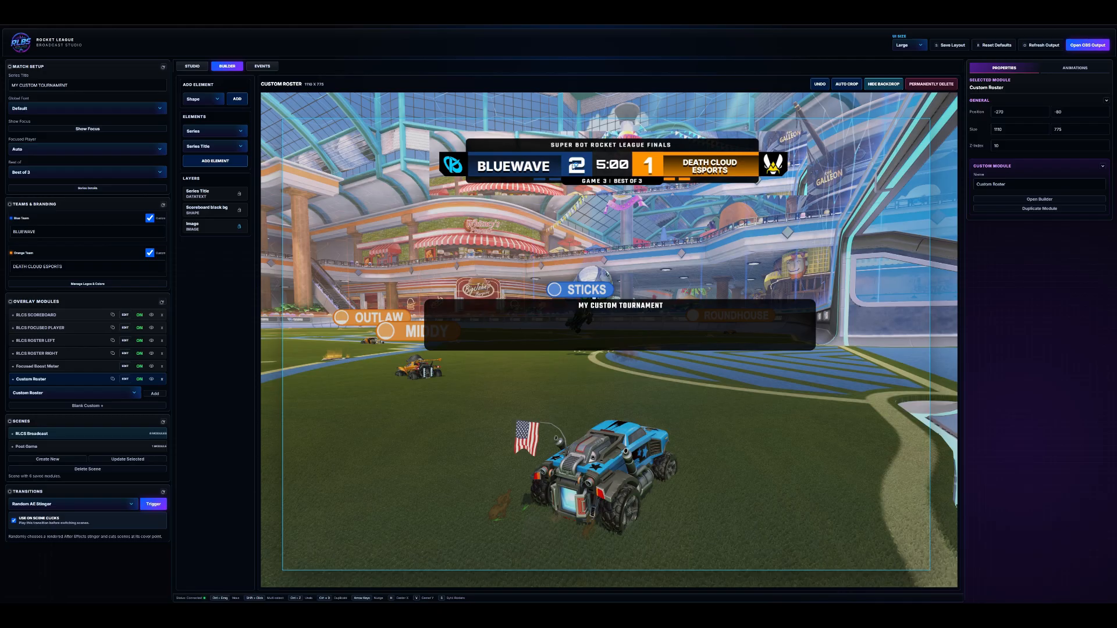
Add a second shape above the black bar and fill it with the blue sampled from the reference scoreboard's blue score panel.
click(237, 101)
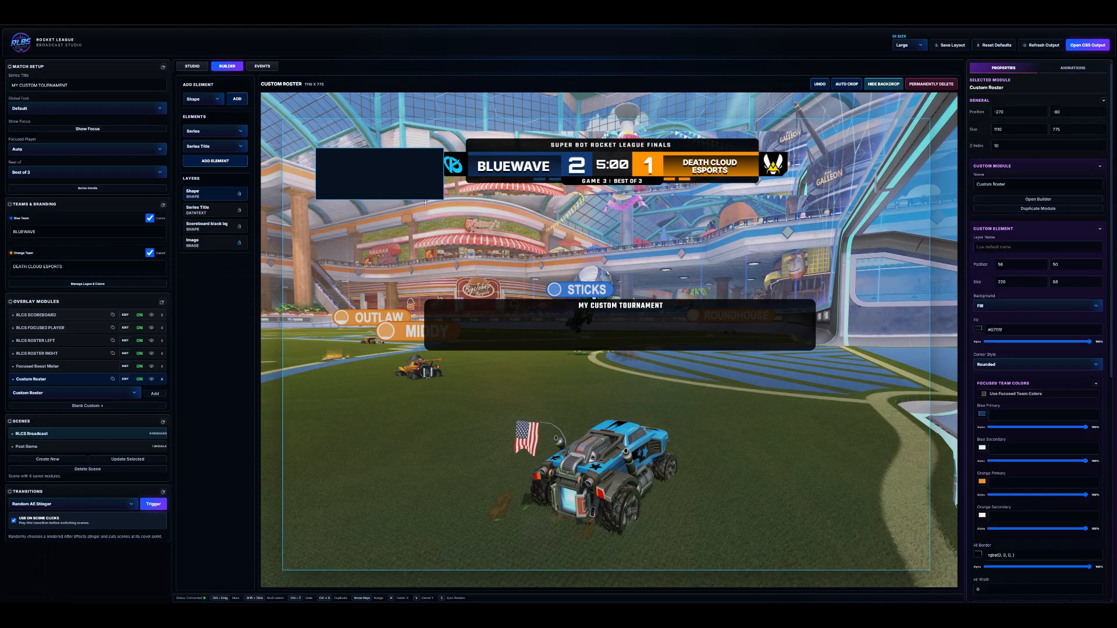
drag(394, 173, 553, 253)
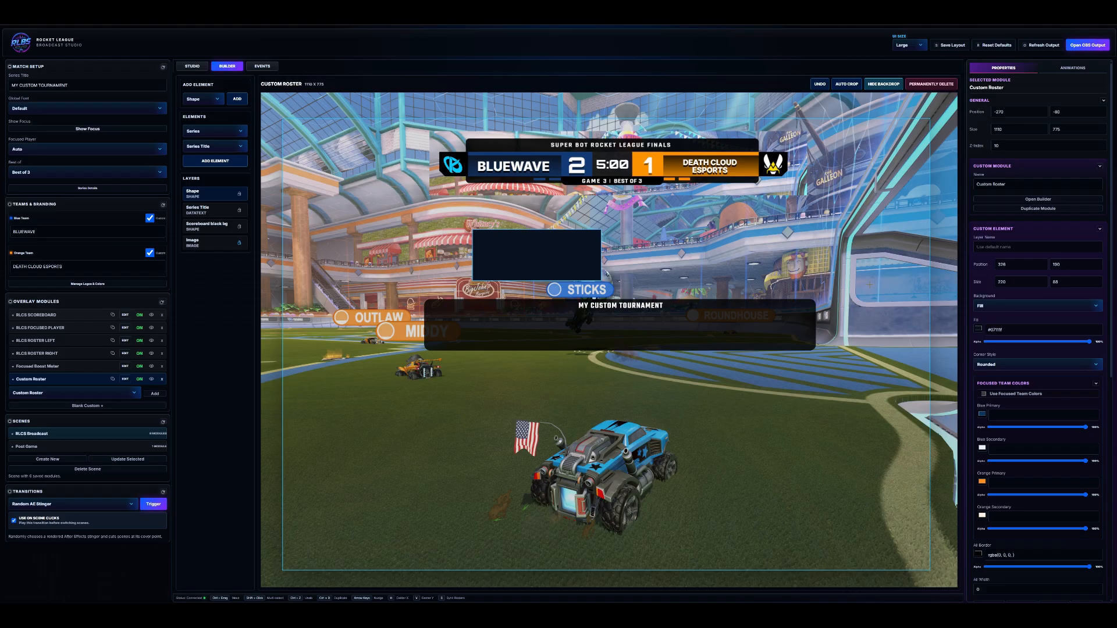
click(980, 330)
click(979, 379)
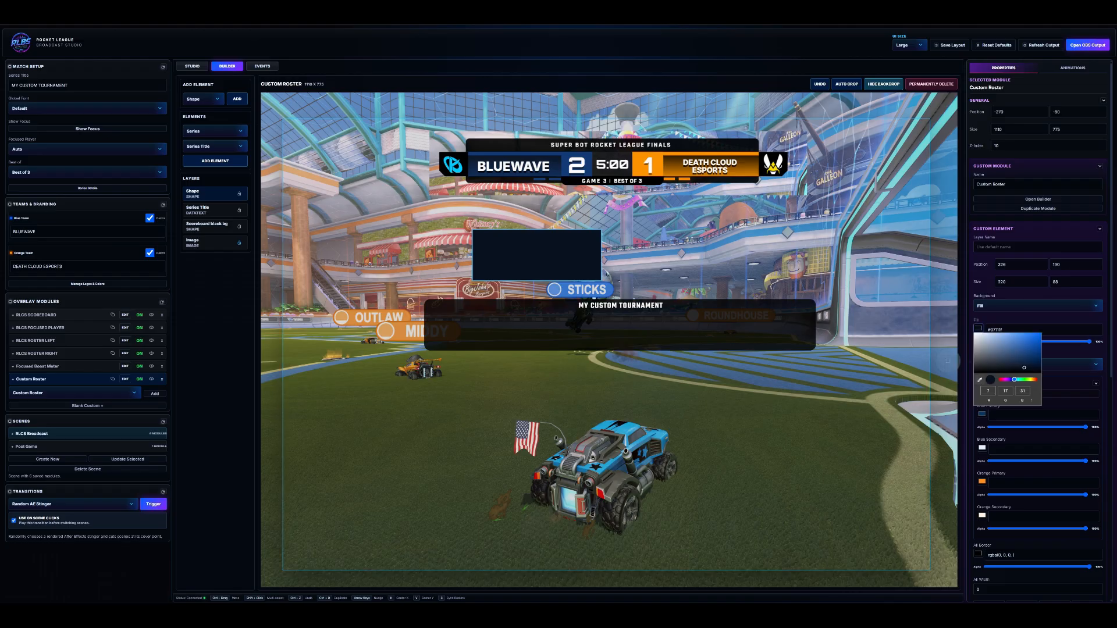
click(563, 163)
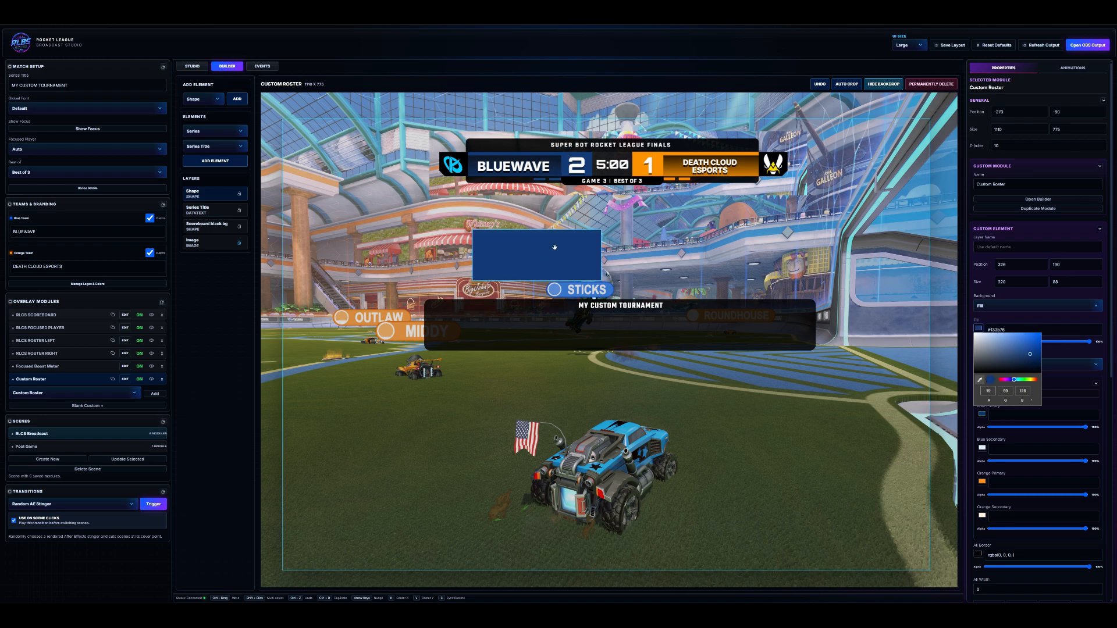
click(554, 247)
Align the blue shape with the black bar's left edge below the title, around 243, 330, and resize it to about 287 × 50.
drag(554, 247, 511, 331)
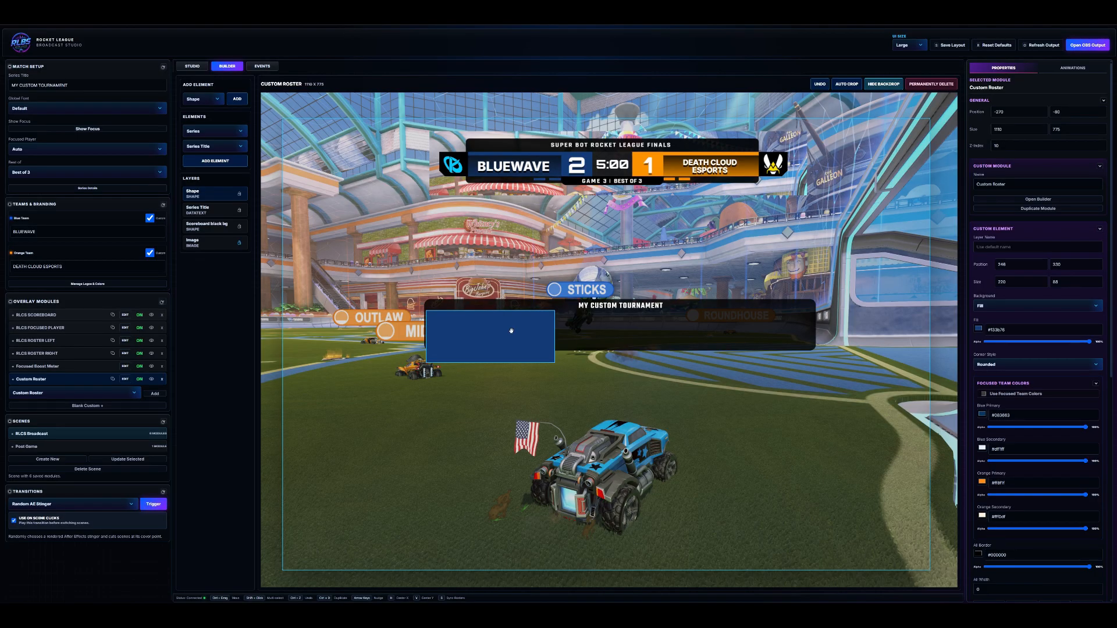
key(Left)
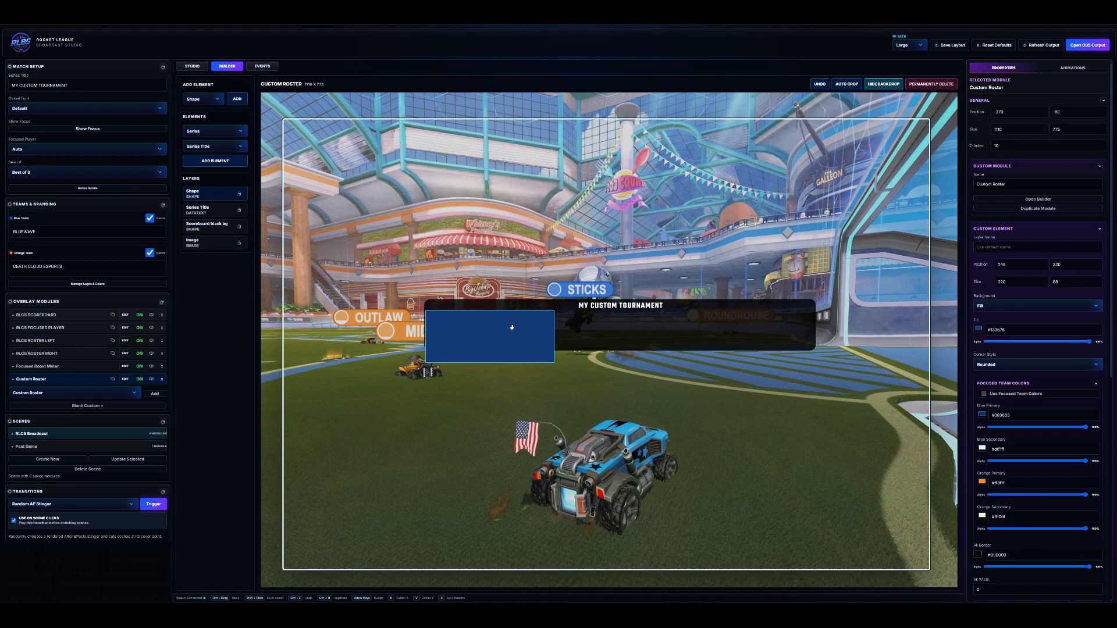
key(Left)
key(Left)
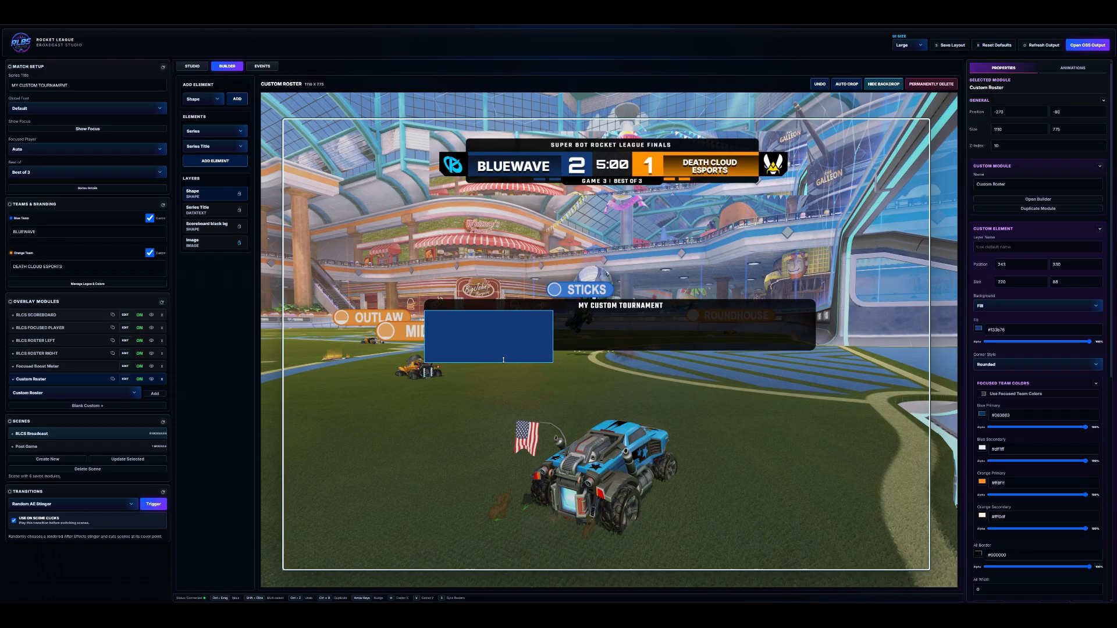
drag(503, 360, 507, 339)
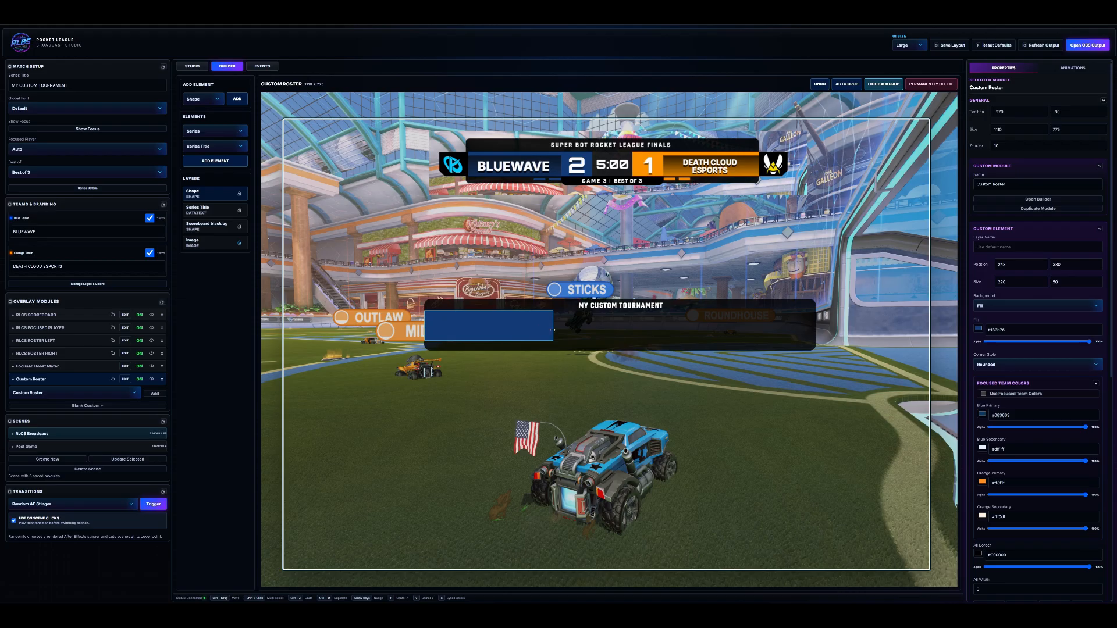
drag(552, 330, 591, 330)
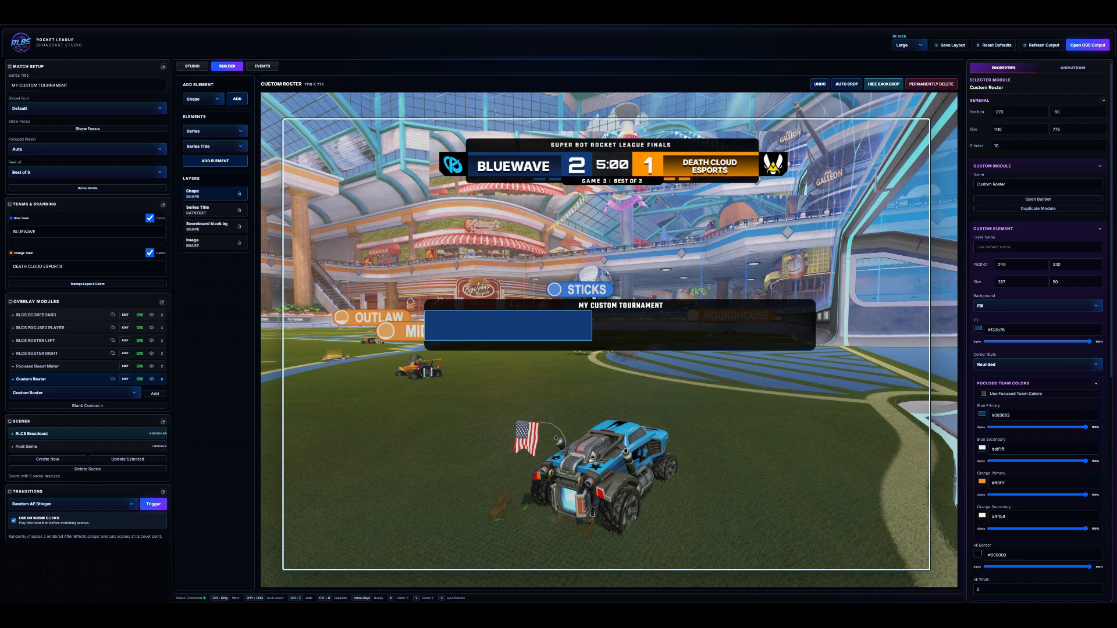
Duplicate the blue shape and move the copy to the black bar's right end, positioned around 628, 330.
right_click(527, 319)
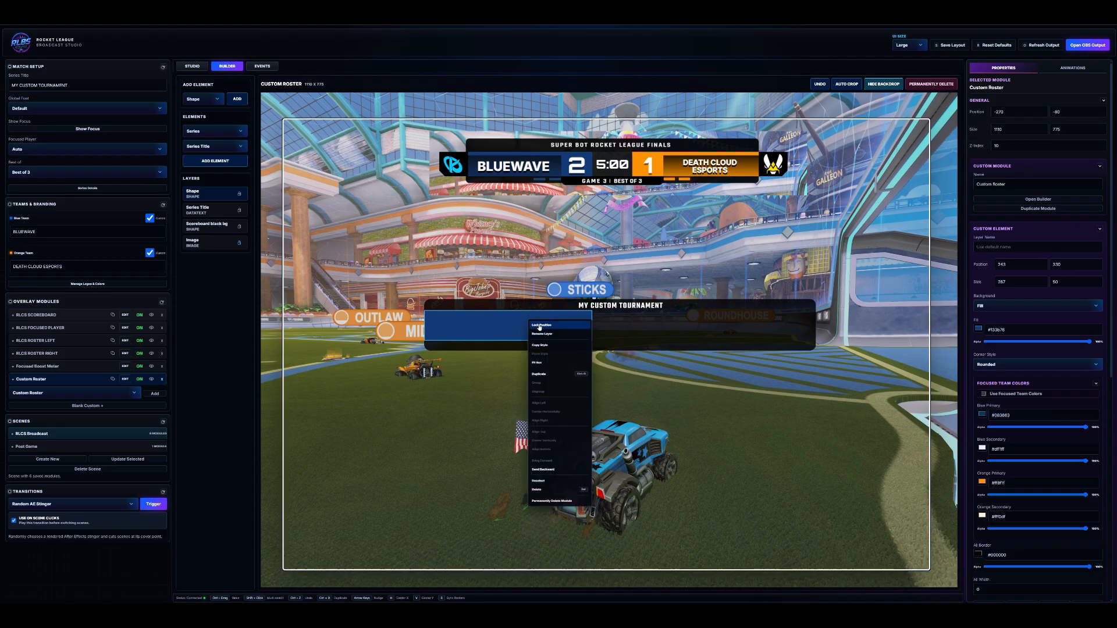
click(549, 377)
drag(527, 336, 741, 329)
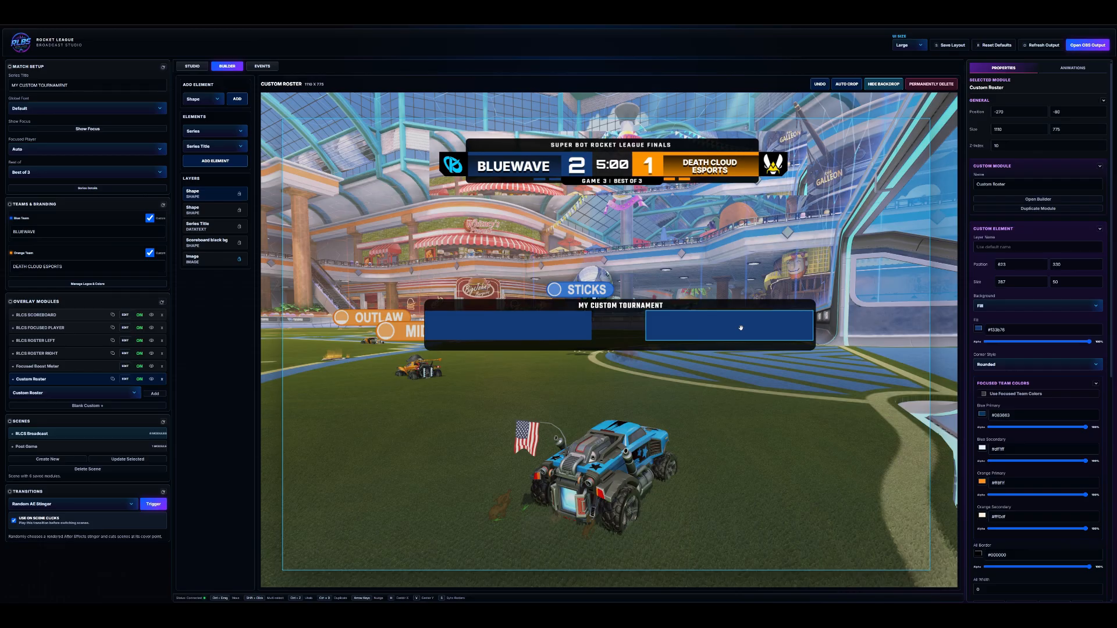
drag(741, 328, 743, 327)
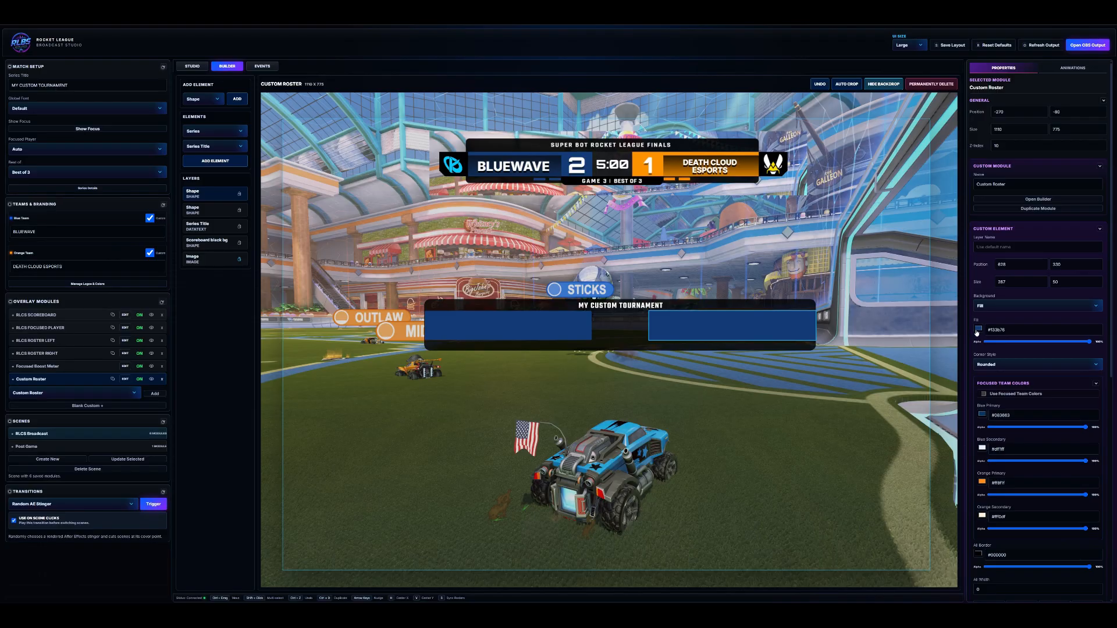
Fill the duplicated shape at the black bar's right end with the orange sampled from the reference scoreboard's orange score panel.
click(979, 329)
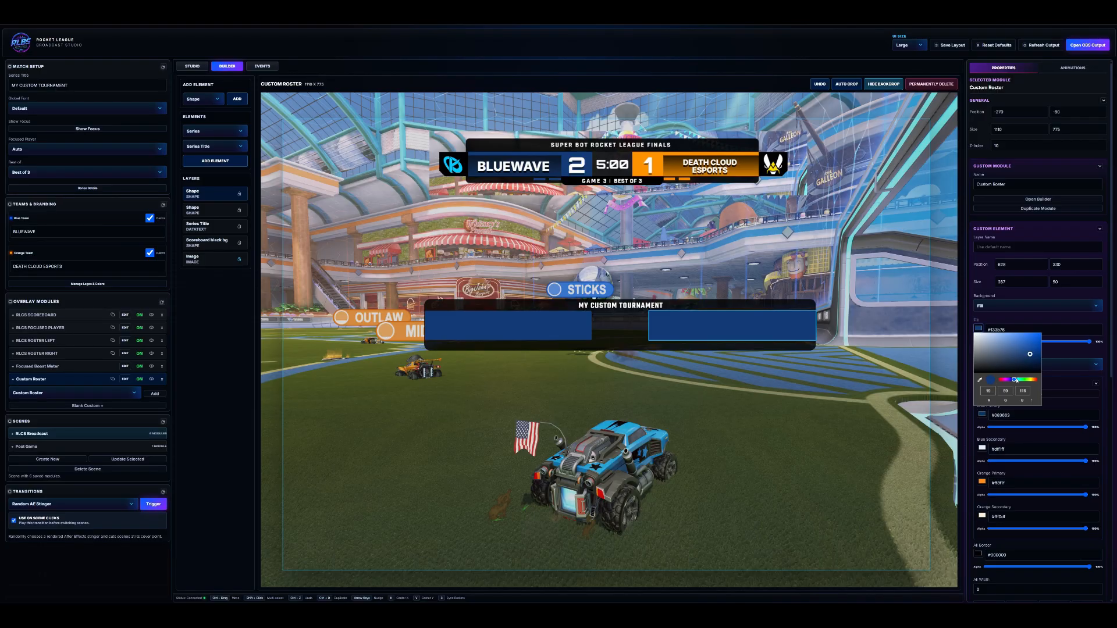
click(980, 379)
click(640, 162)
click(688, 239)
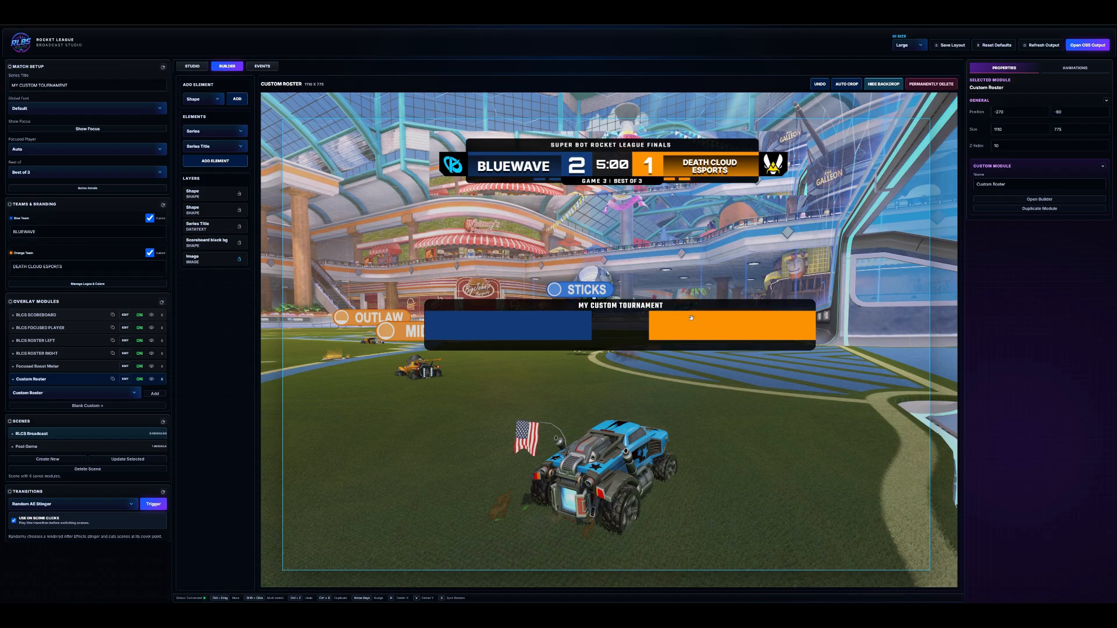
Name the blue shape's layer "blue team bg" and the orange shape's layer "orange team bg".
click(561, 317)
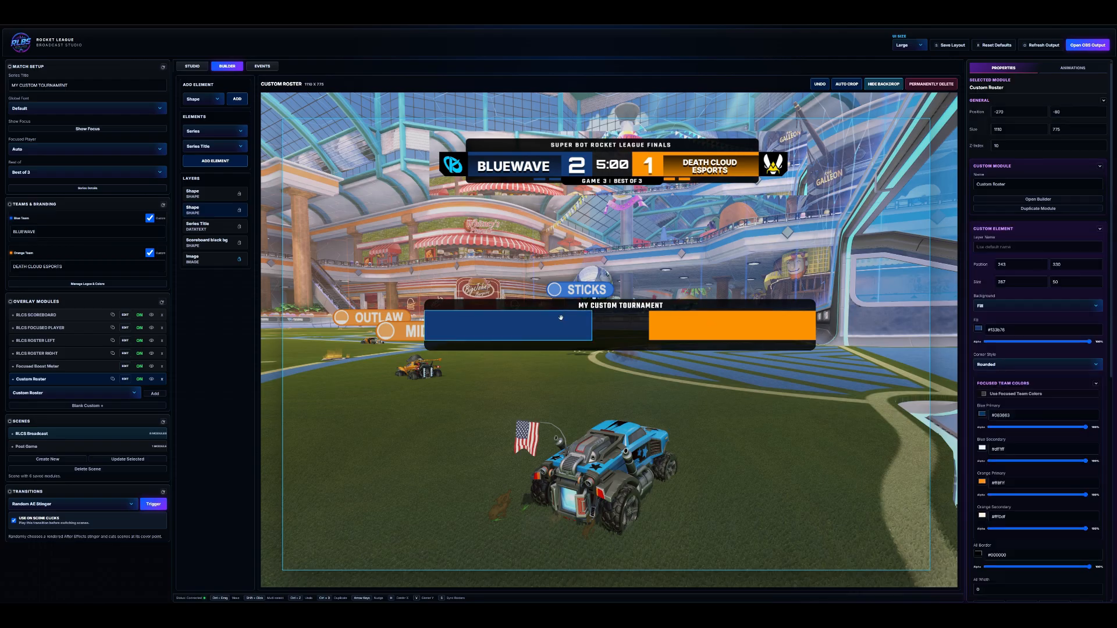
click(993, 247)
text(blue t)
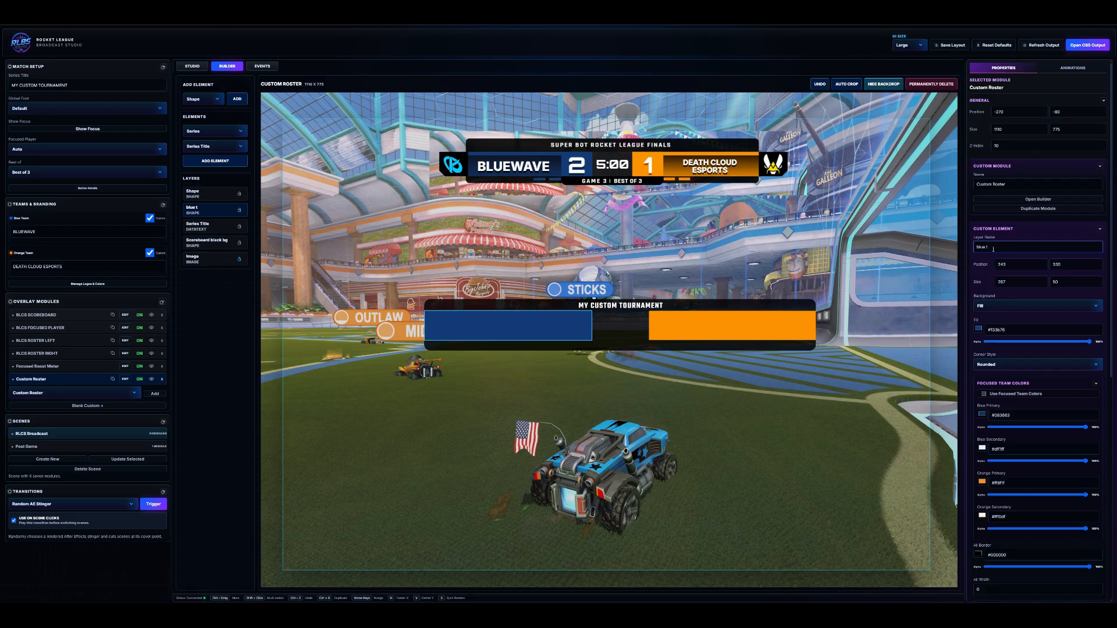
text(eam bg)
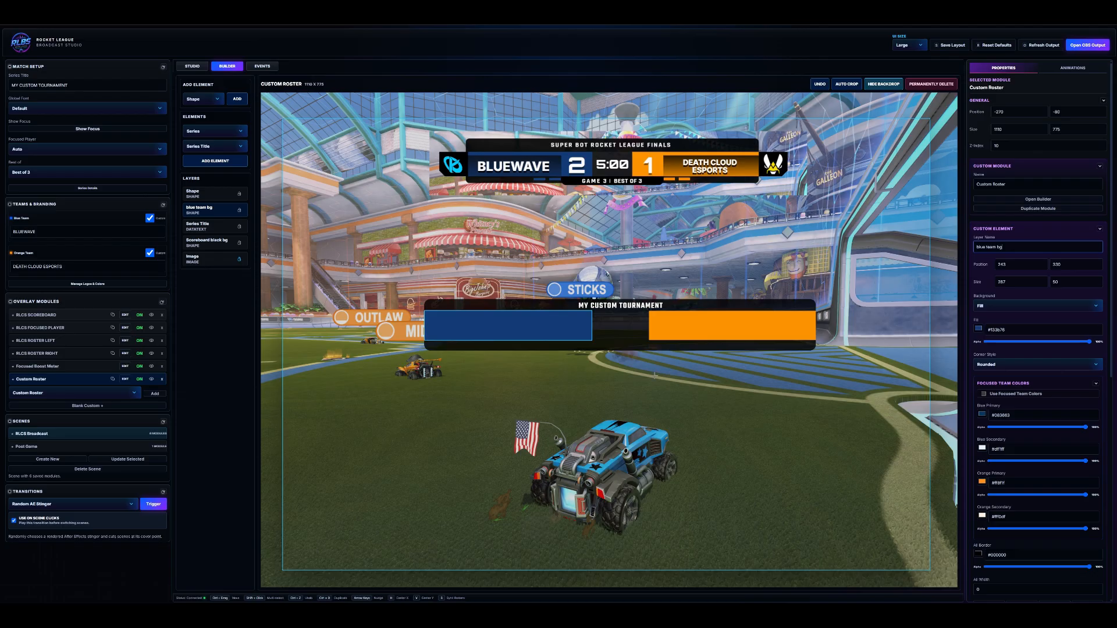
click(693, 336)
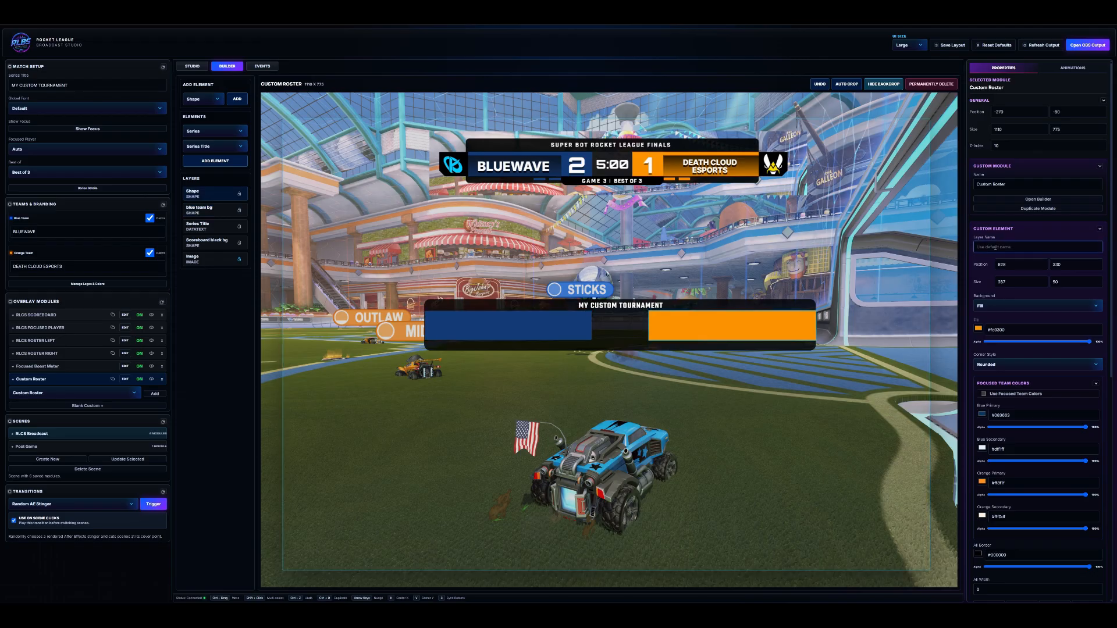
text(orange team bg)
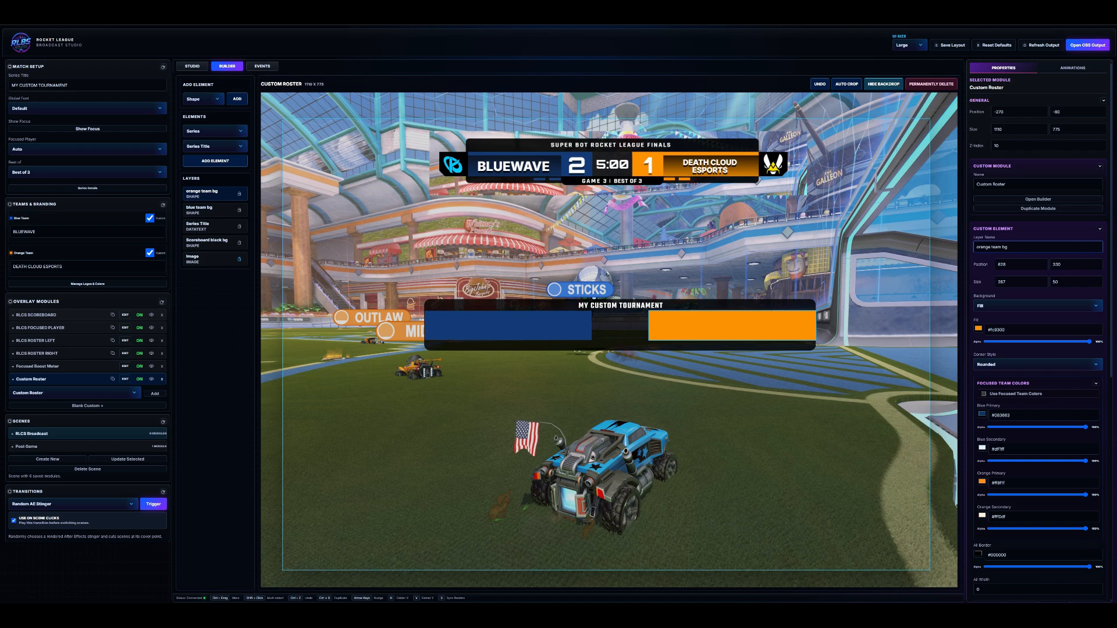
click(607, 274)
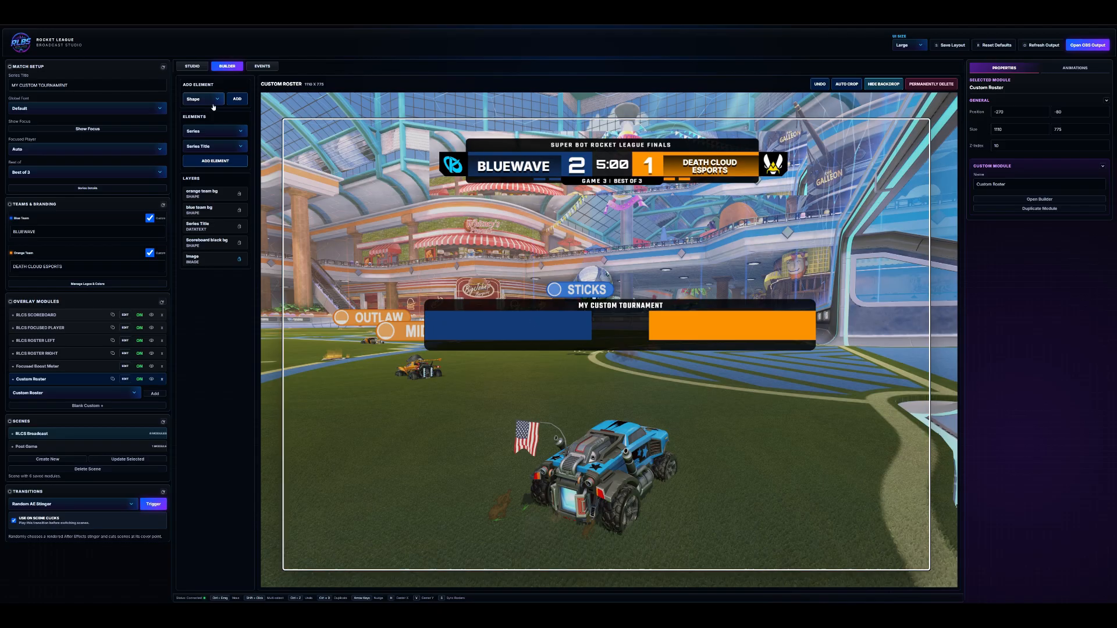
Duplicate the blue team shape, place the copy around 243, 340 inside the original and resize it to about 227 × 40.
click(478, 326)
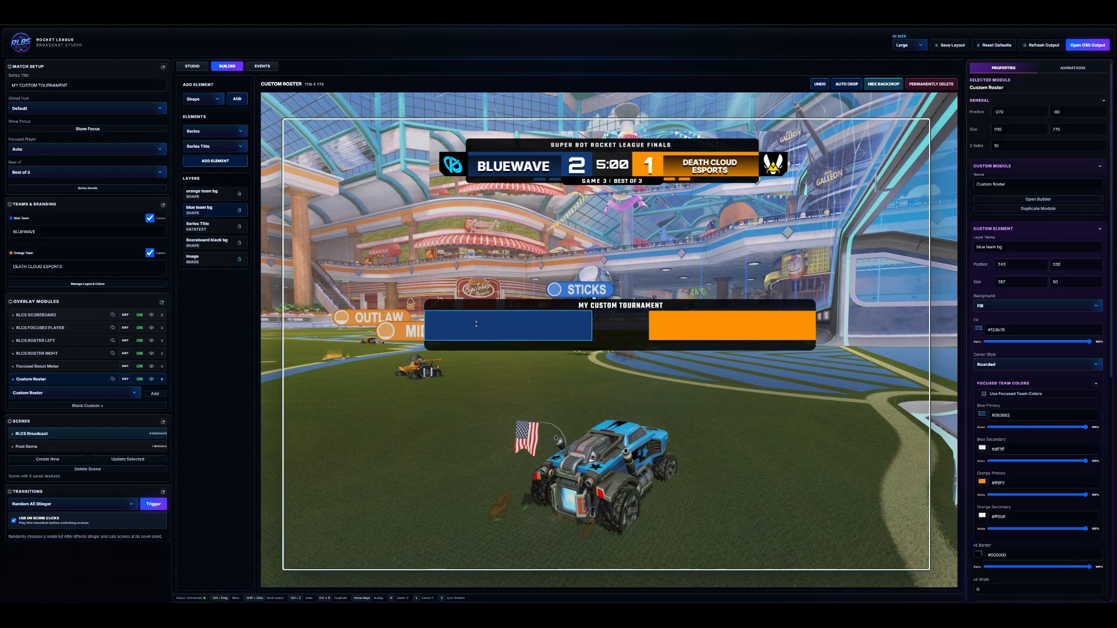
key(ctrl+d)
drag(525, 338, 508, 314)
drag(591, 326, 551, 323)
drag(554, 326, 556, 325)
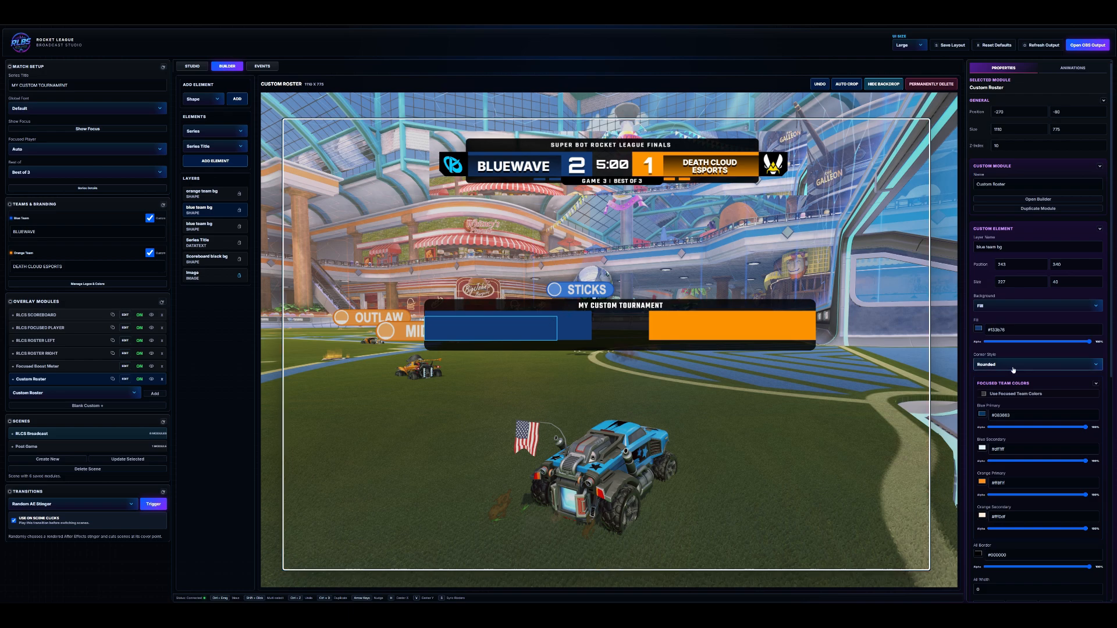
Change the smaller blue copy's background to Gradient and set the gradient's start colour to black, #000000.
scroll(1011, 416, down, 3)
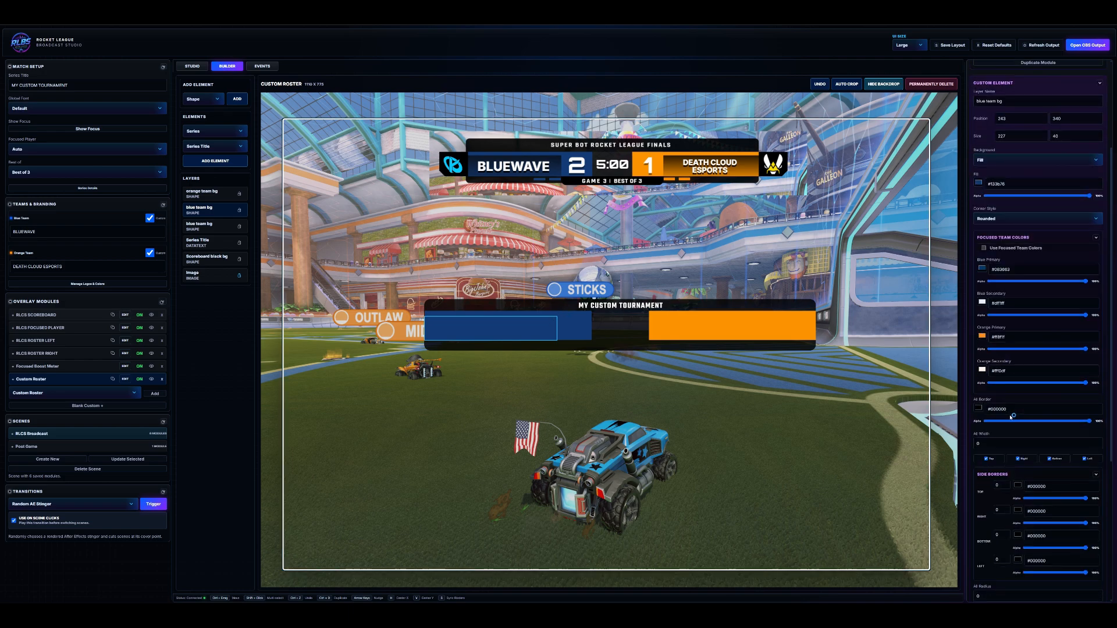
scroll(1029, 379, down, 2)
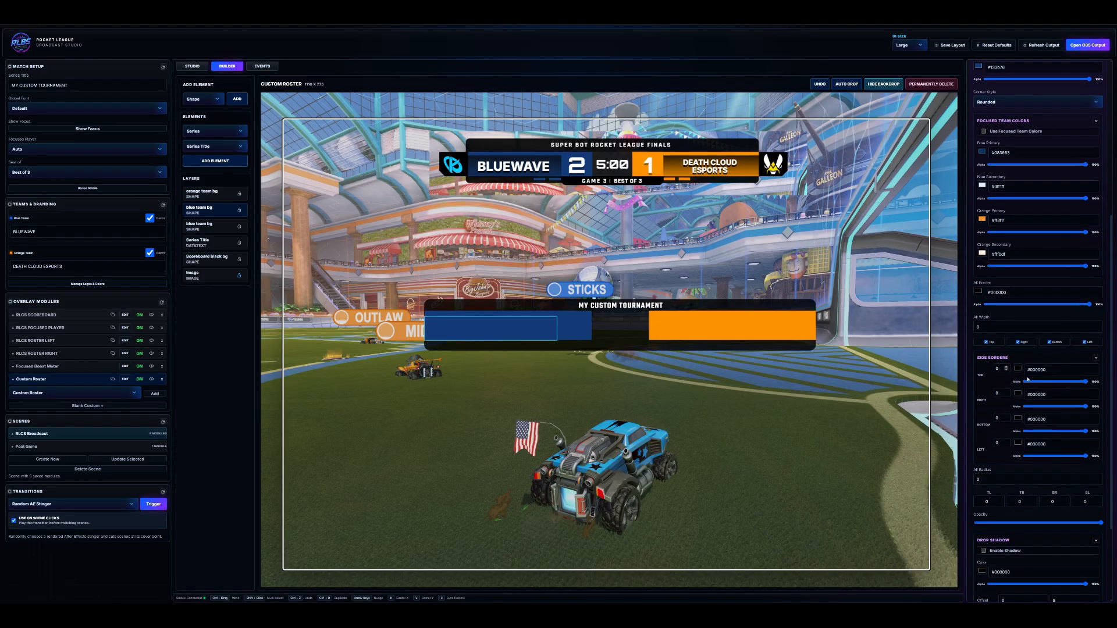
scroll(1028, 380, up, 2)
click(1011, 162)
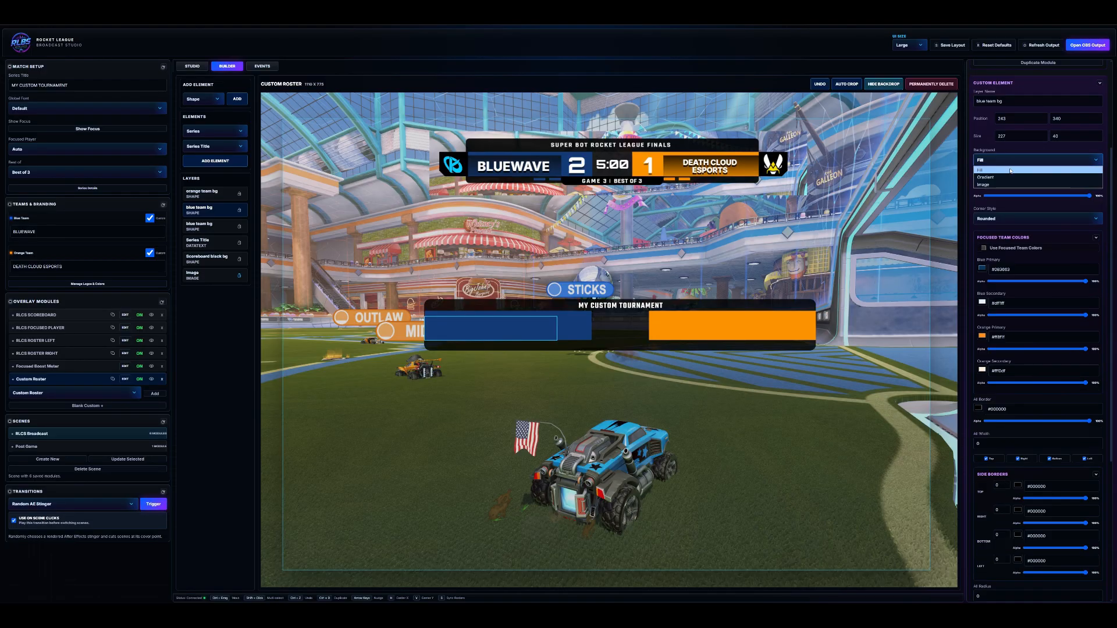
click(1012, 180)
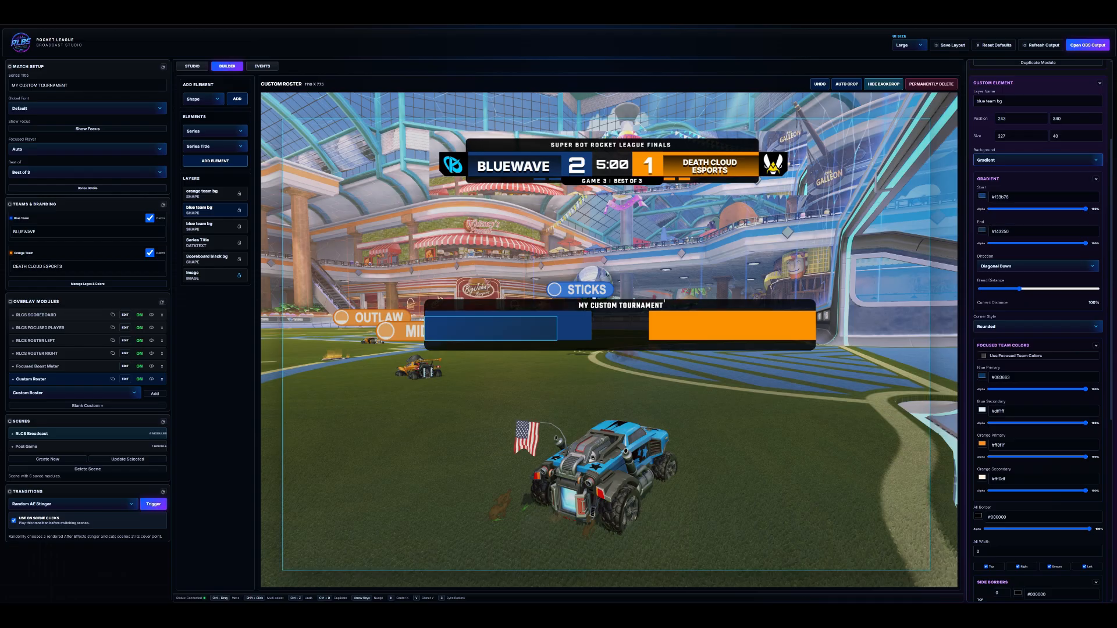
click(983, 197)
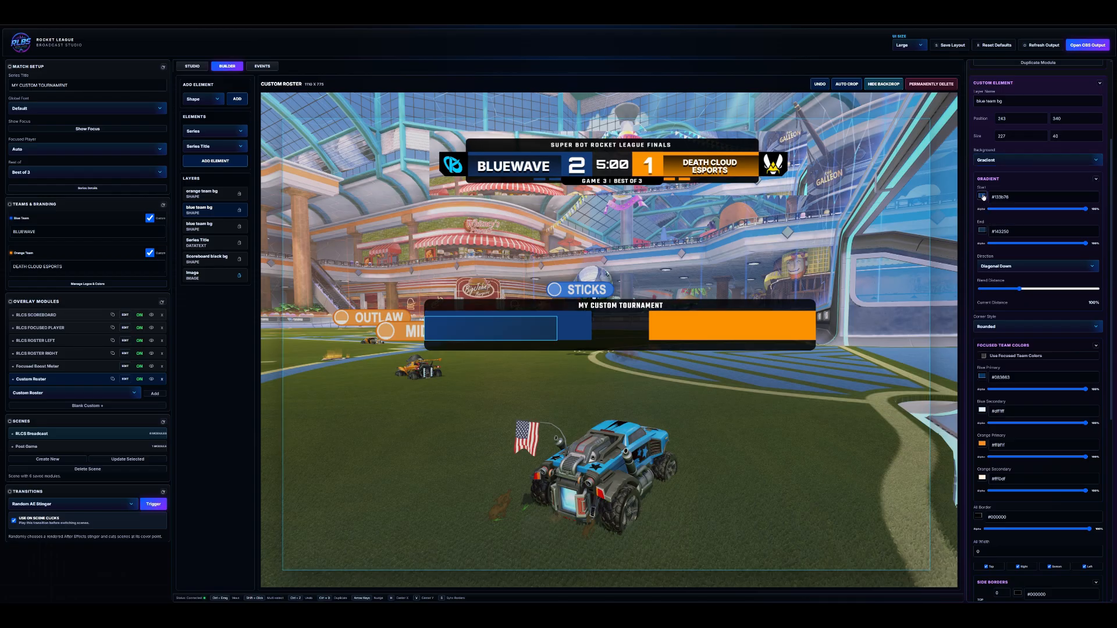
click(983, 197)
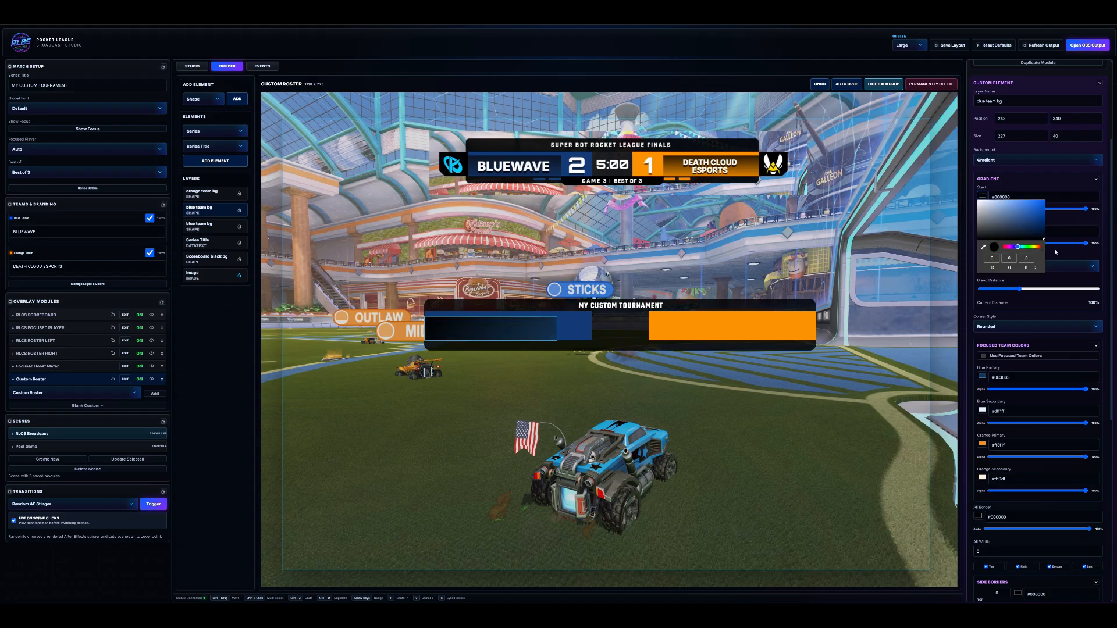
click(1047, 185)
Set the gradient's end colour to the blue sampled from the reference scoreboard and its direction to Top to Bottom.
click(983, 231)
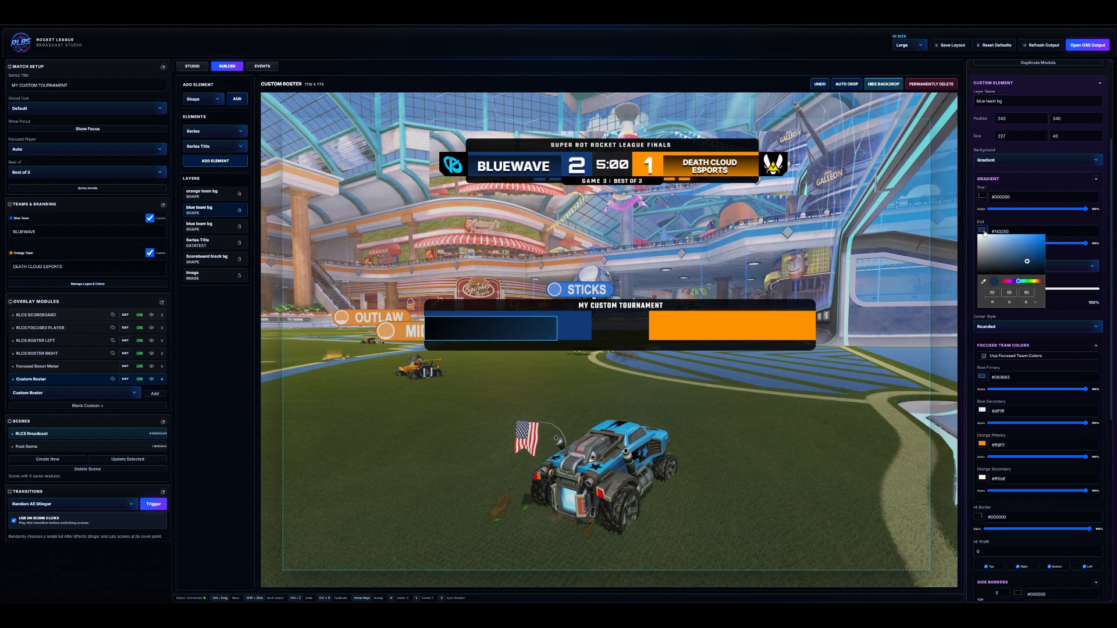
click(984, 283)
click(586, 178)
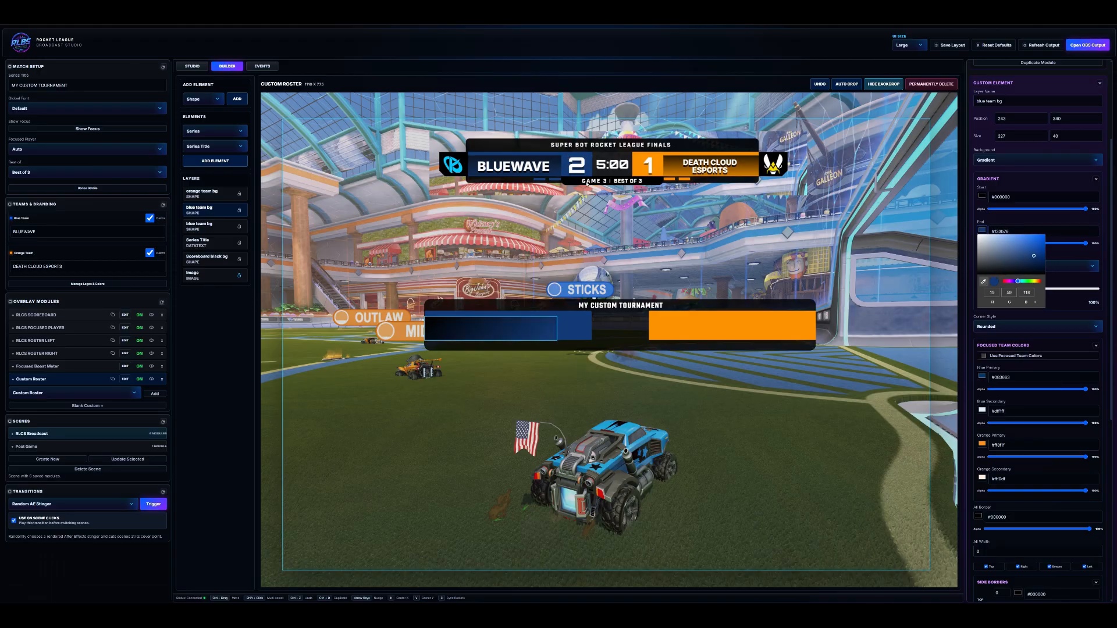
click(1070, 222)
click(991, 267)
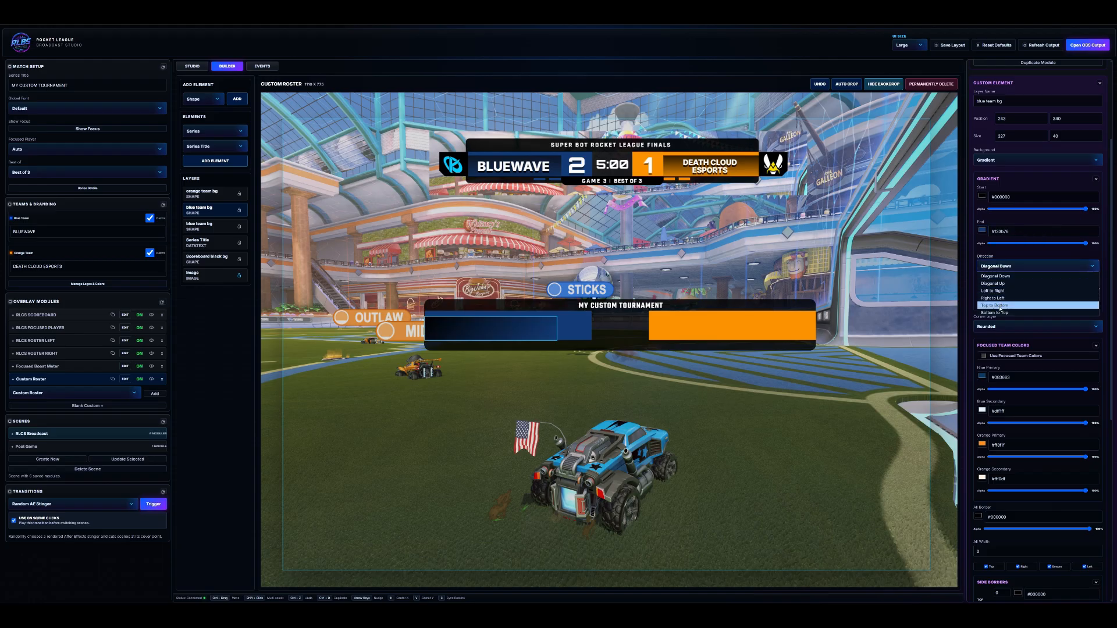
click(994, 305)
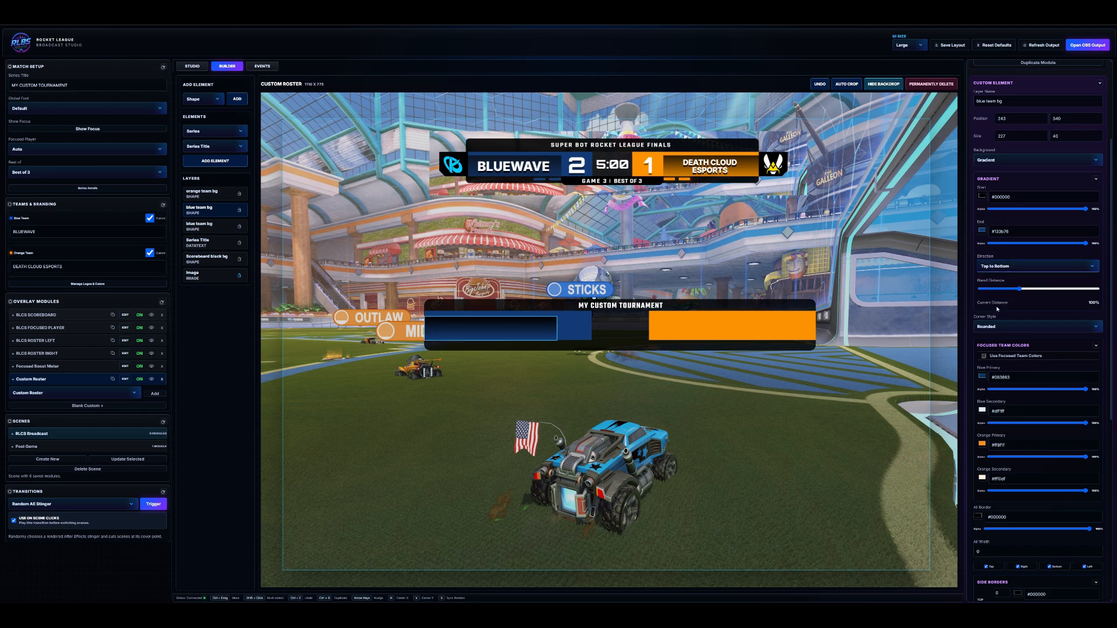
Slightly increase the gradient's blend distance and lower the alpha to about 80% for the start colour and 91% for the end colour.
mouse_move(1018, 289)
mouse_down()
mouse_move(1046, 290)
mouse_move(996, 289)
mouse_move(1044, 289)
mouse_move(1023, 289)
mouse_up()
drag(1087, 210, 1078, 243)
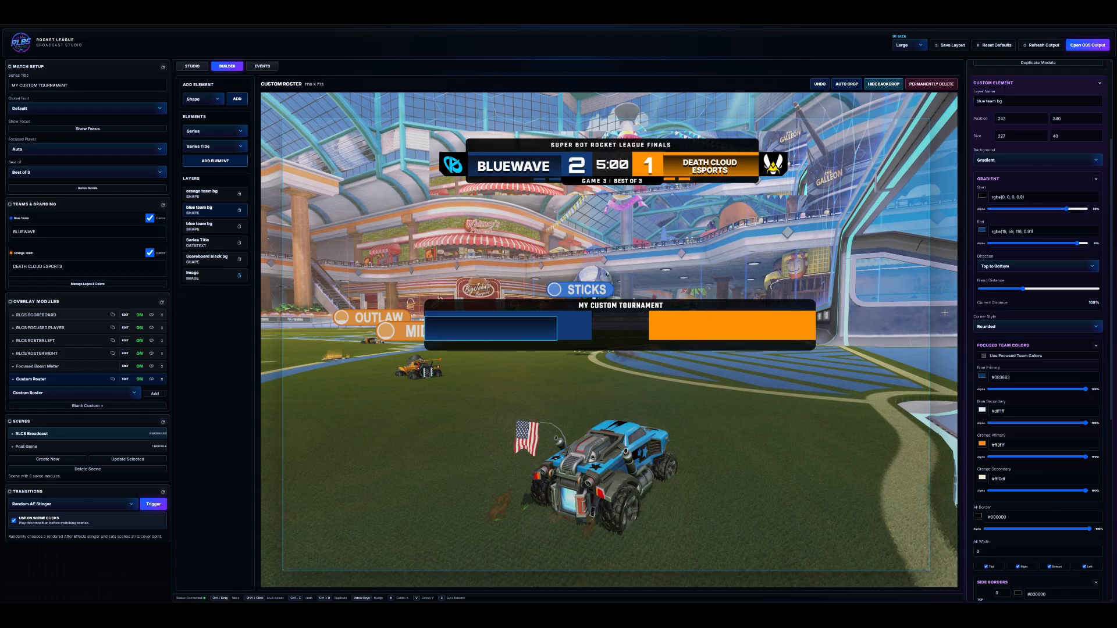
click(808, 370)
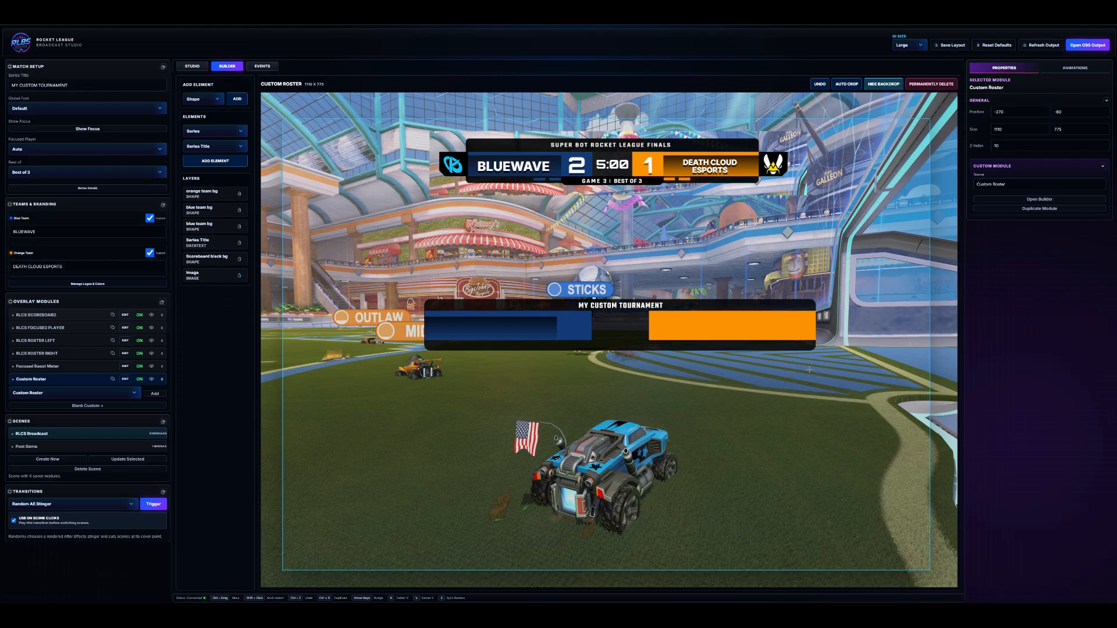
Duplicate the blue gradient shape and move the copy to around 508, 350, overlapping the orange panel's left end.
click(511, 333)
key(ctrl+d)
drag(510, 333, 718, 364)
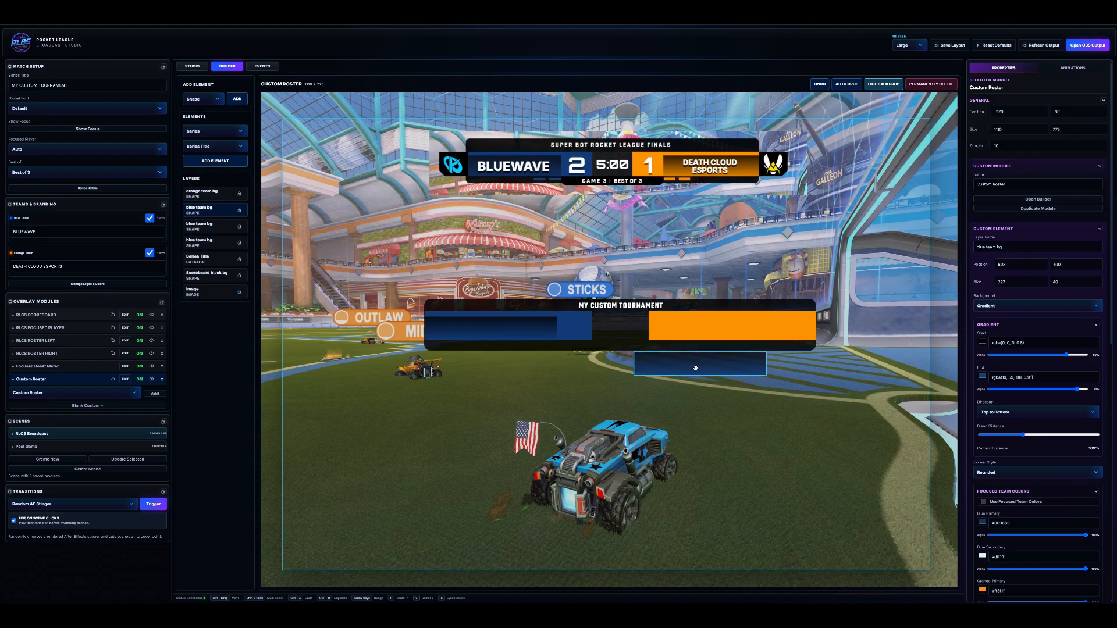
drag(676, 366, 624, 333)
Move the new gradient copy's layer above the "orange team bg" layer in the layer order.
right_click(625, 333)
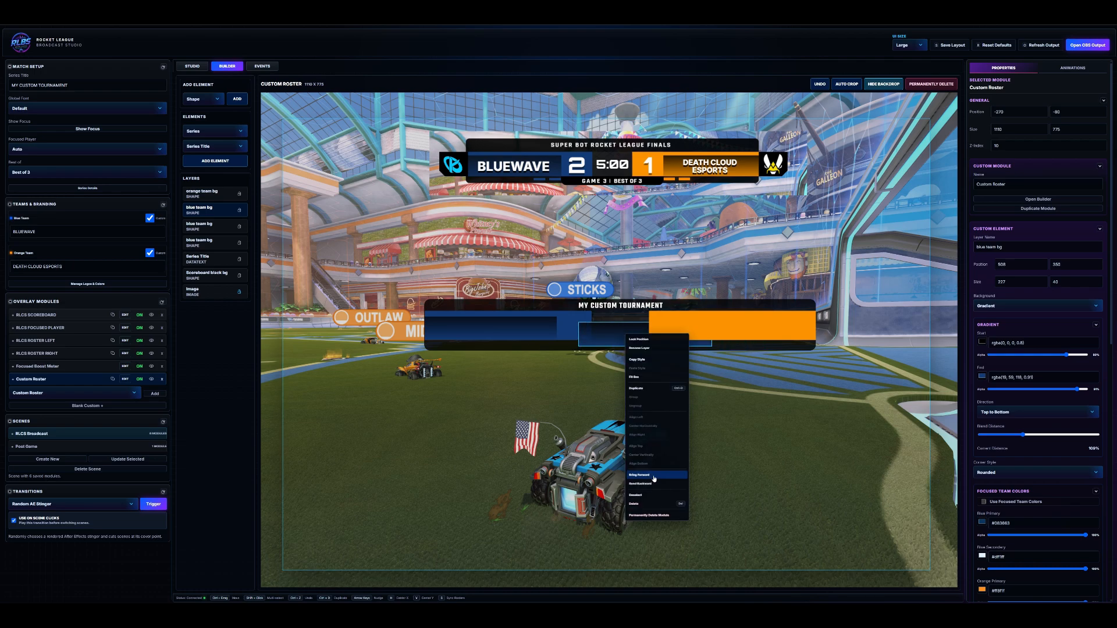
click(208, 327)
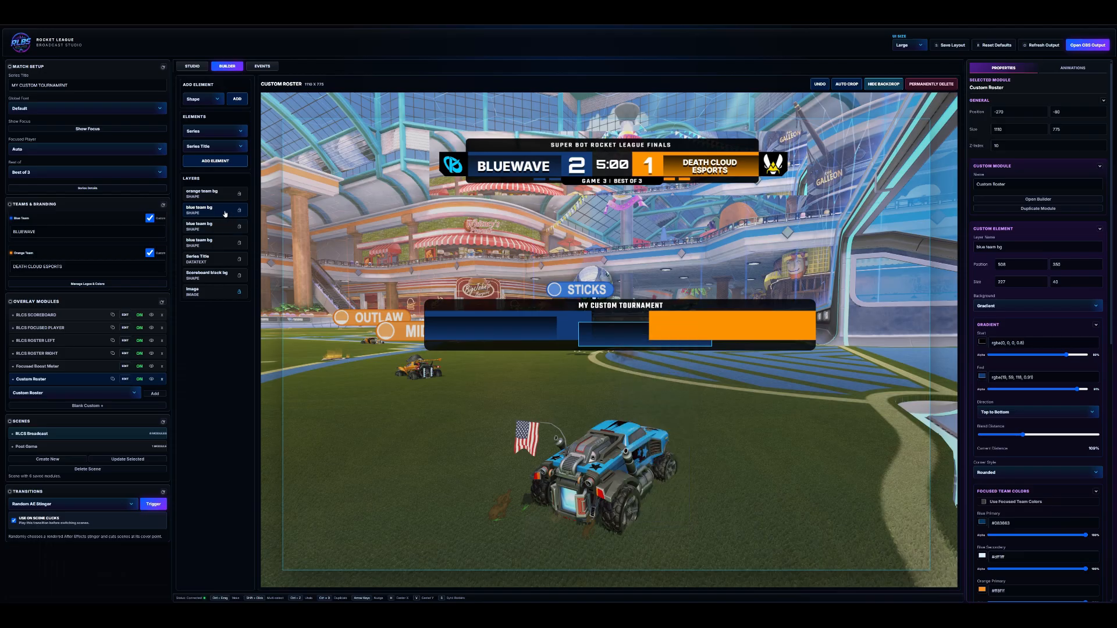
drag(225, 214, 221, 195)
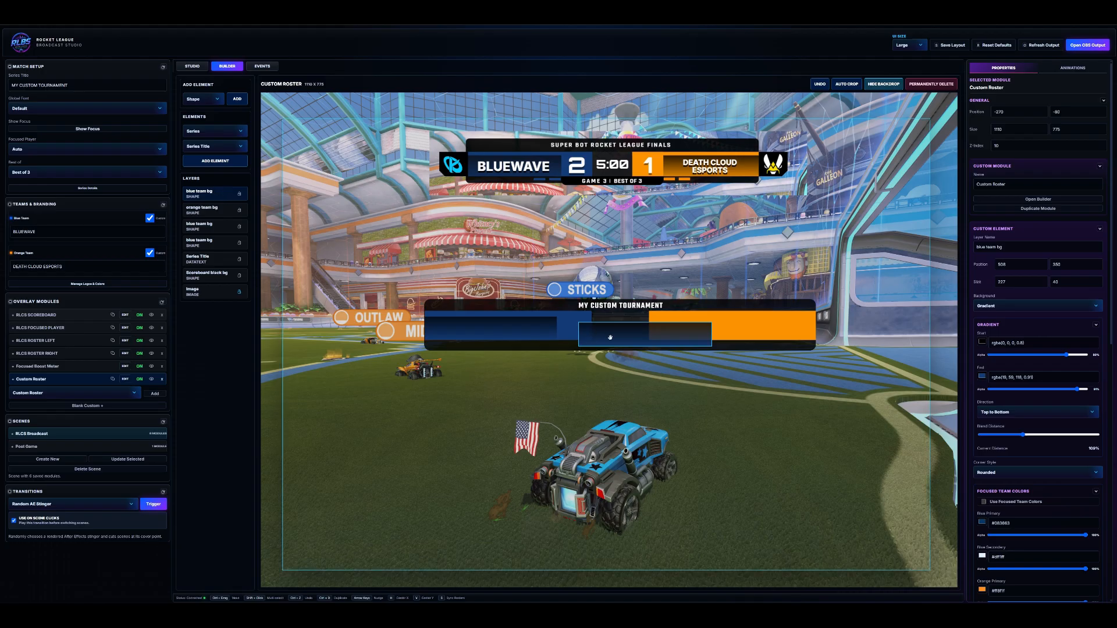
Rename the gradient copy's layer as "orange team gradient bg".
triple_click(1010, 248)
text(orange team)
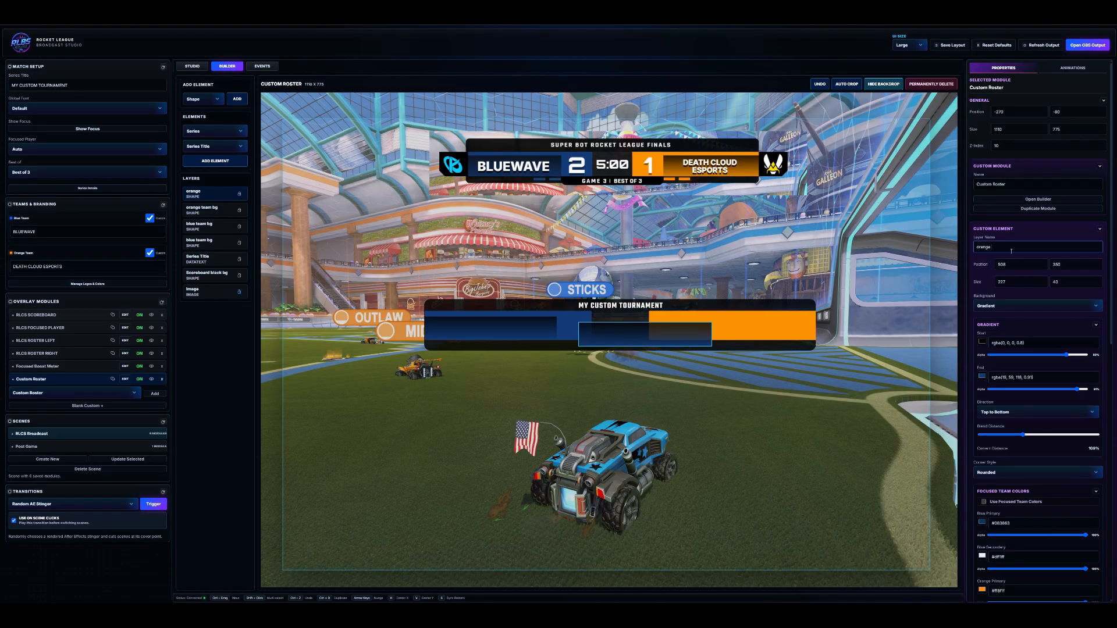
text( gradient bg)
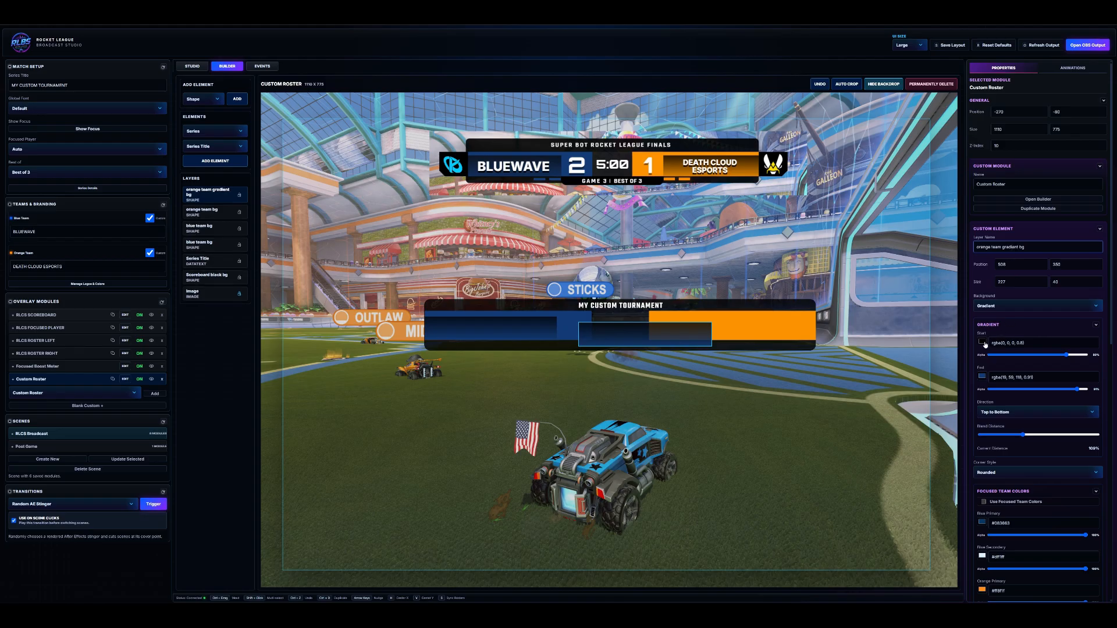
Set the gradient copy's end colour to the orange sampled from the custom scoreboard's orange team panel.
click(982, 376)
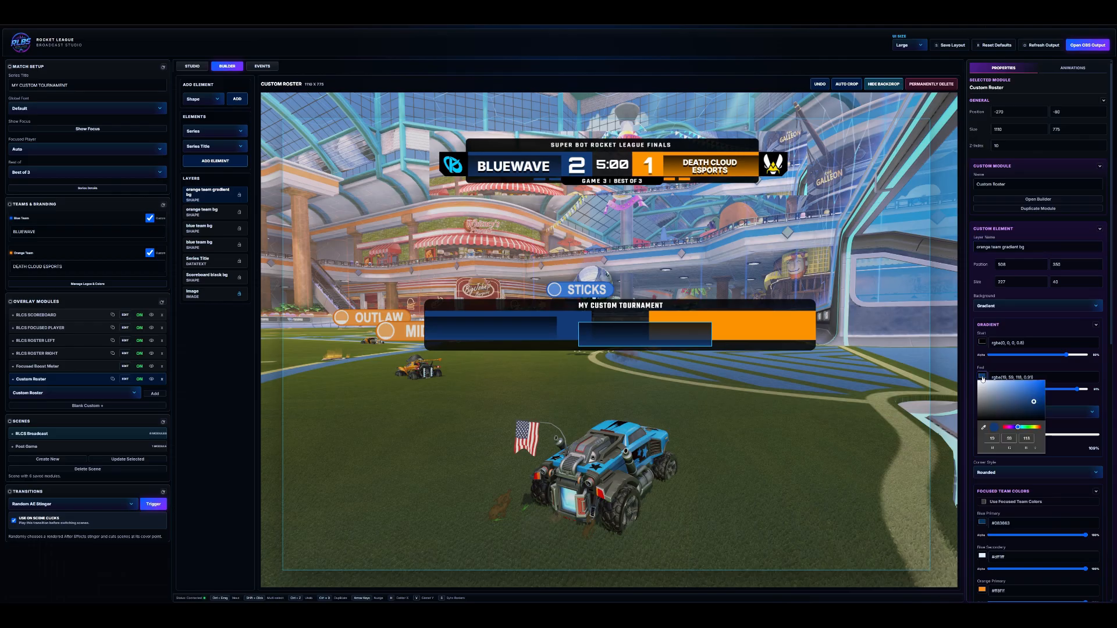
click(983, 428)
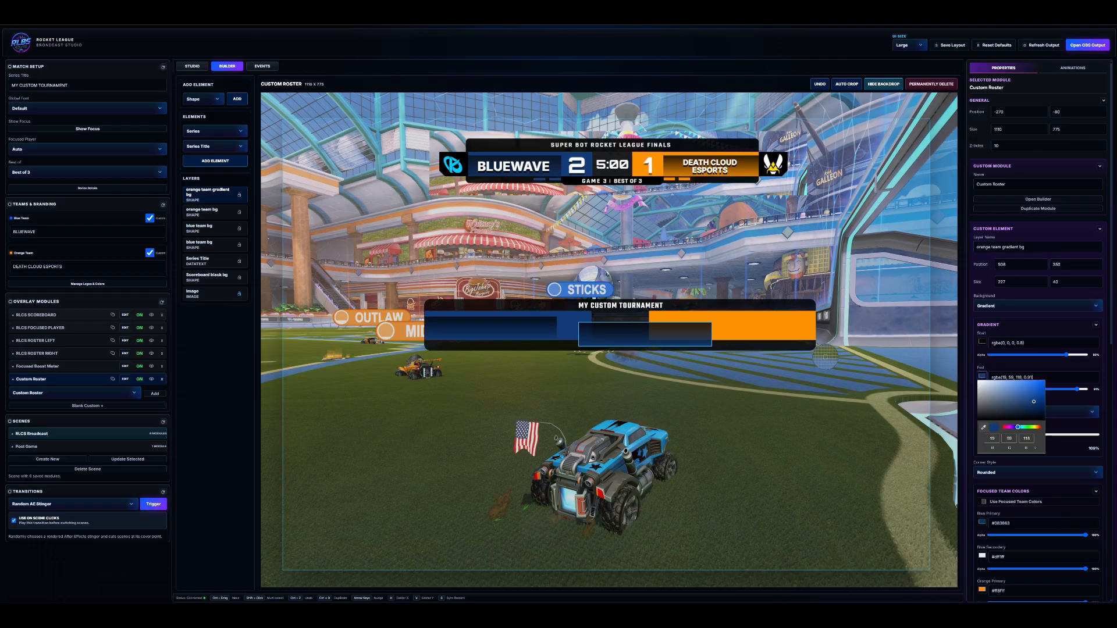
click(792, 333)
click(679, 358)
Move the orange gradient shape onto the orange panel, aligned with the panel's left edge around 628, 340.
drag(641, 336, 709, 329)
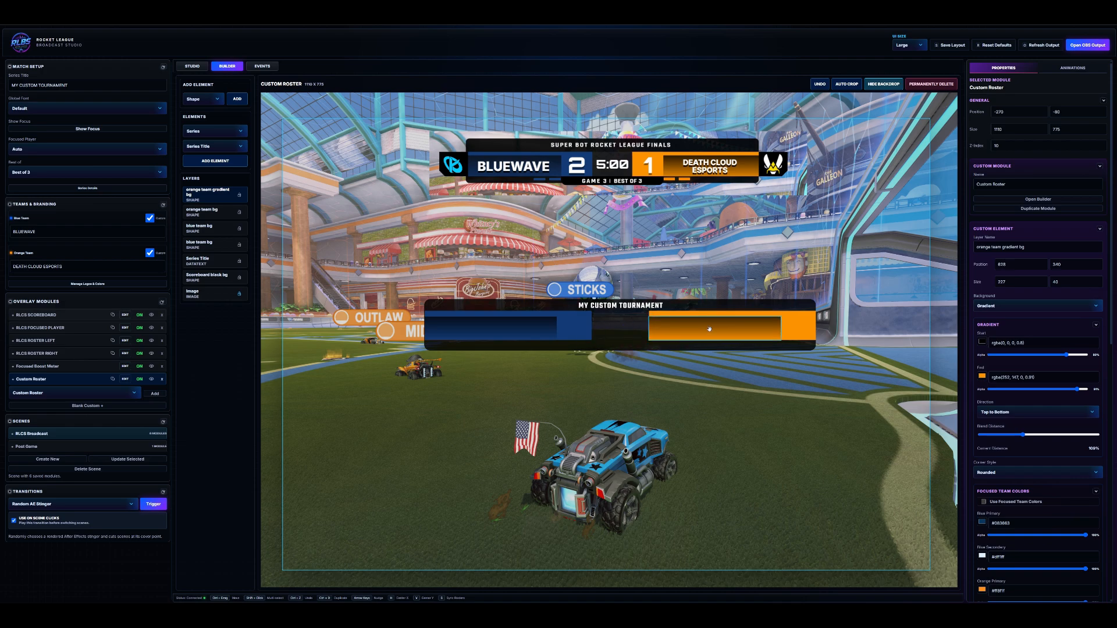
key(Right)
click(732, 264)
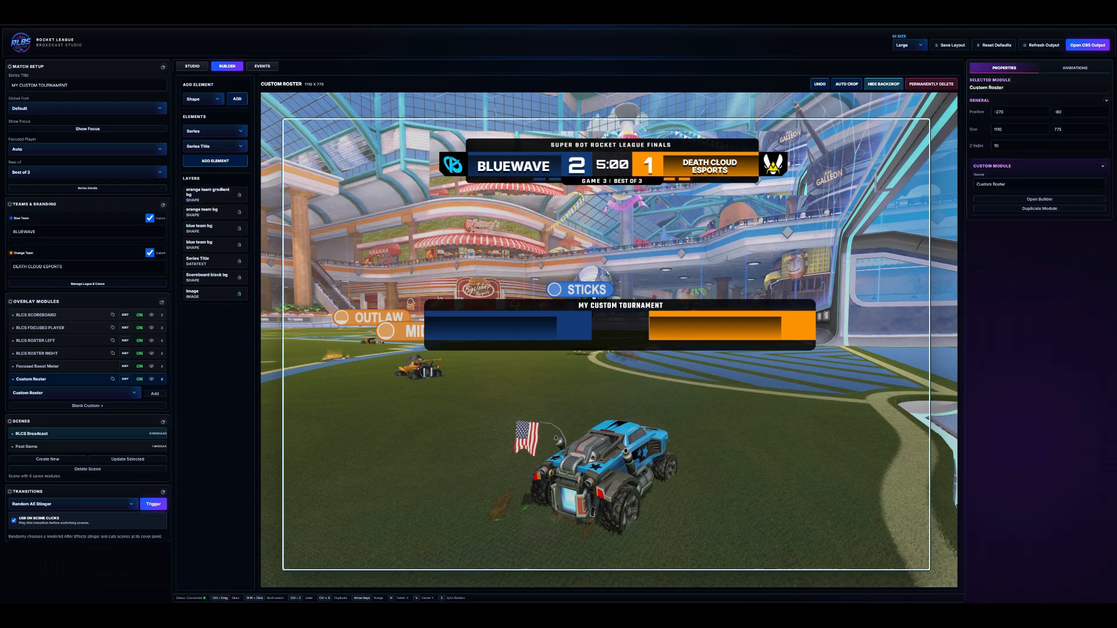
Nudge the orange gradient shape left and slide it across the orange panel to align with the panel's right edge.
click(749, 322)
key(Left)
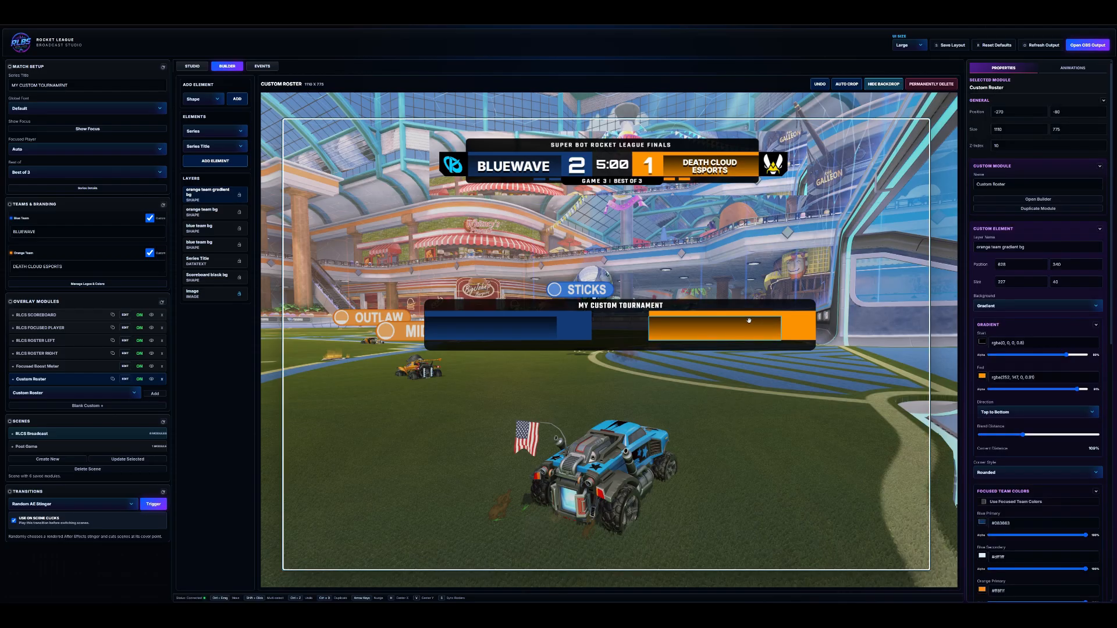
click(718, 283)
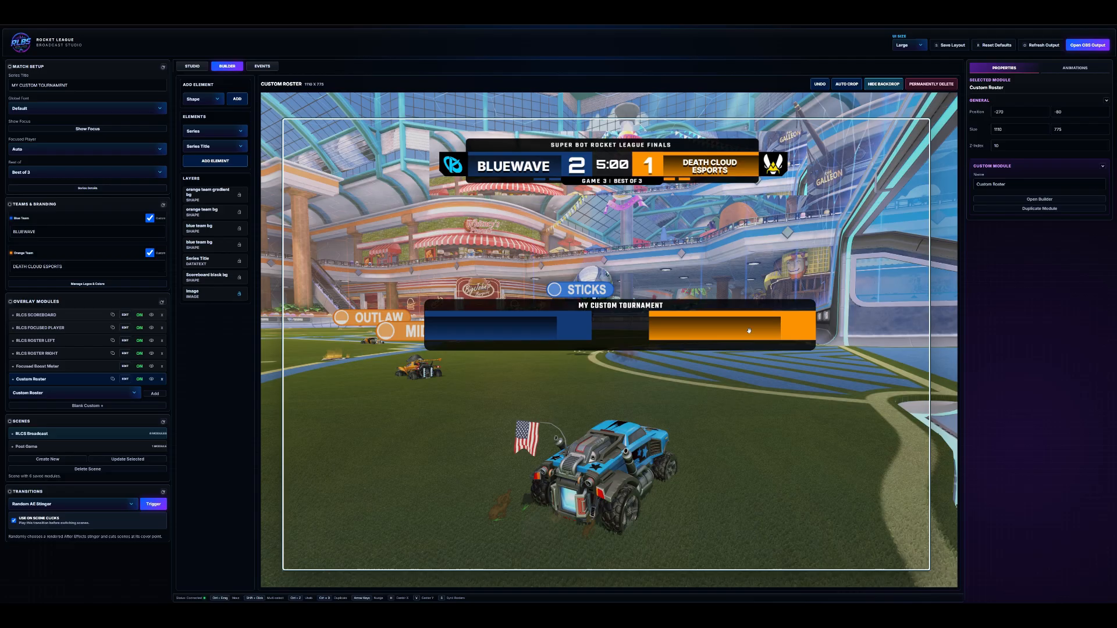
drag(749, 331, 763, 331)
click(880, 336)
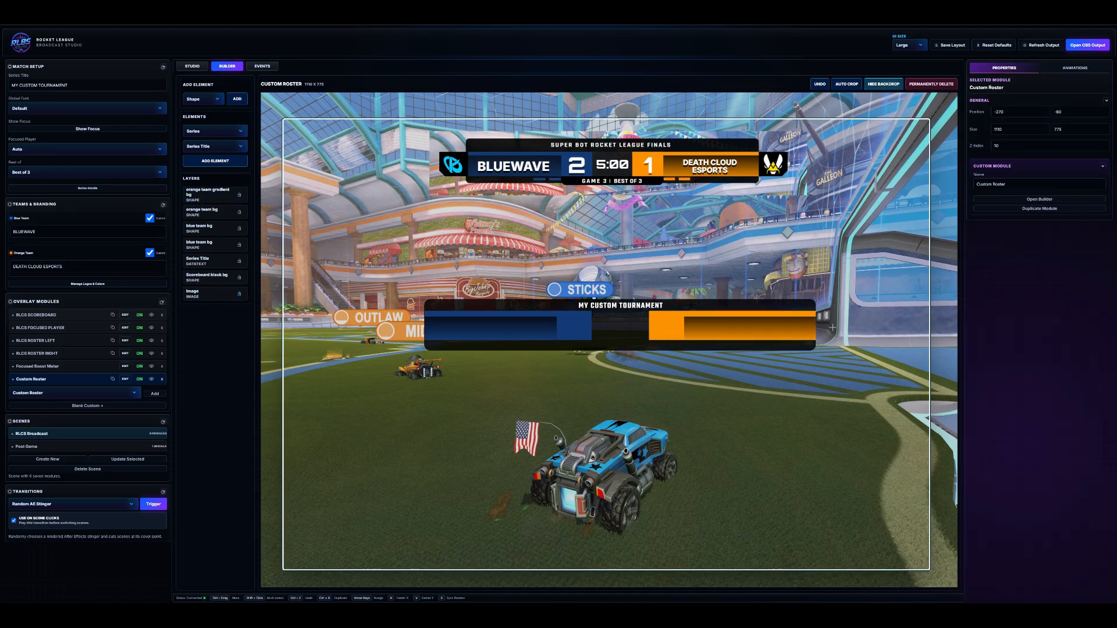
Try centring the orange gradient shape vertically and horizontally on the orange panel, and slide it back against the panel's right edge.
click(700, 330)
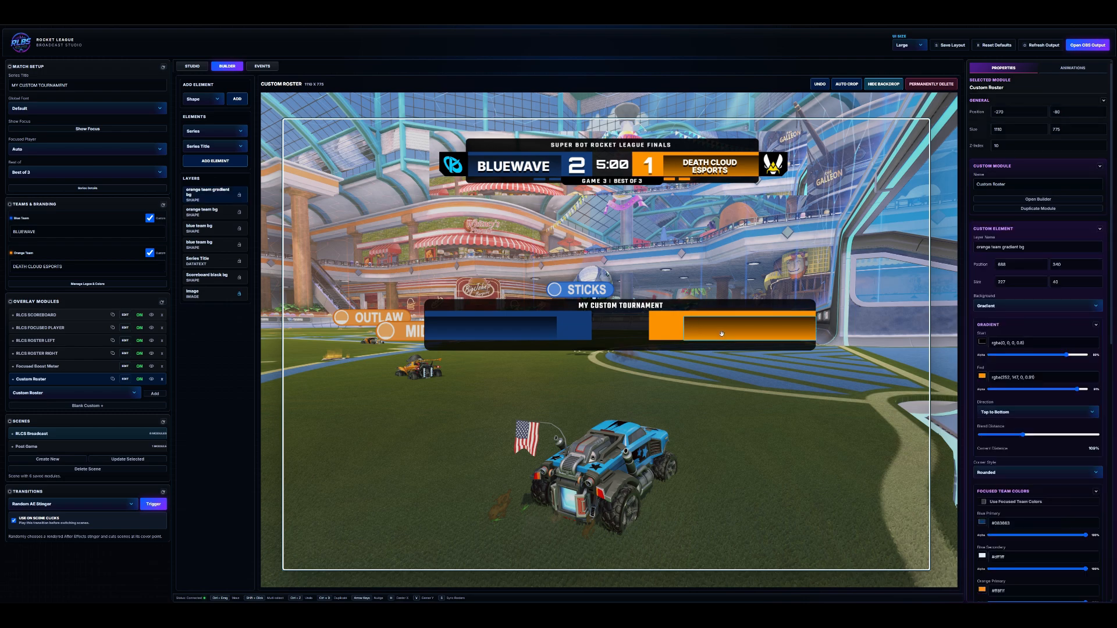
click(666, 324)
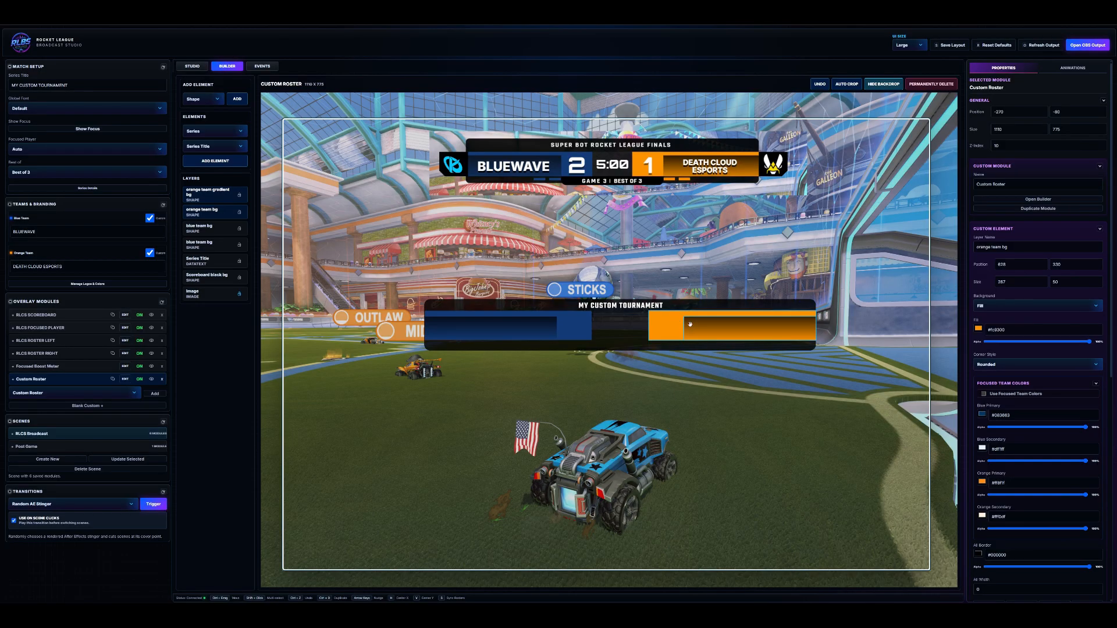
right_click(691, 324)
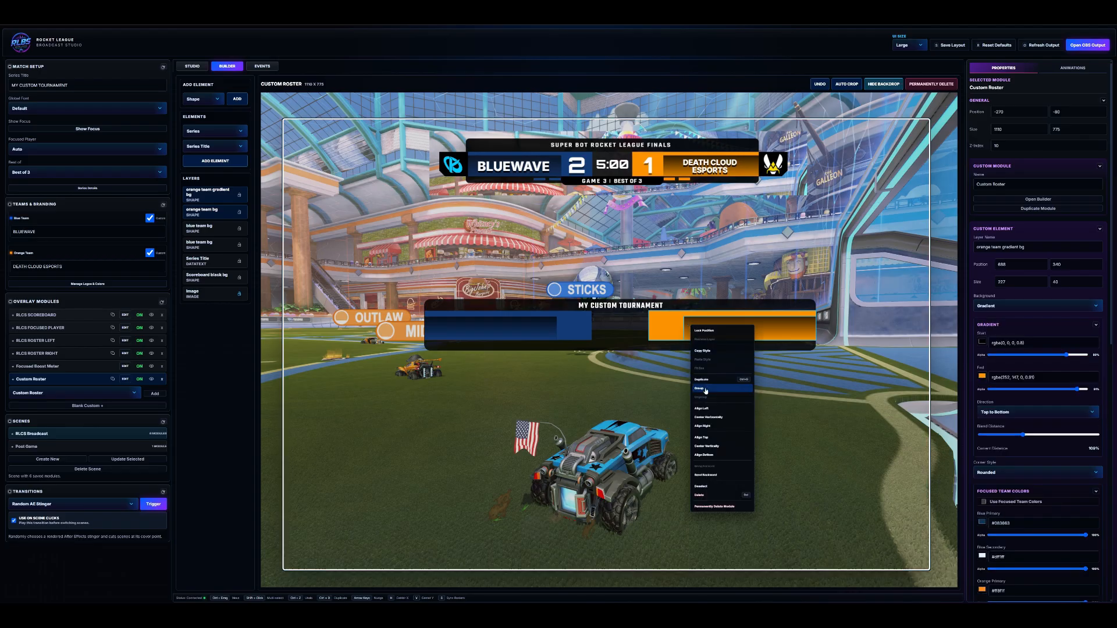
click(715, 444)
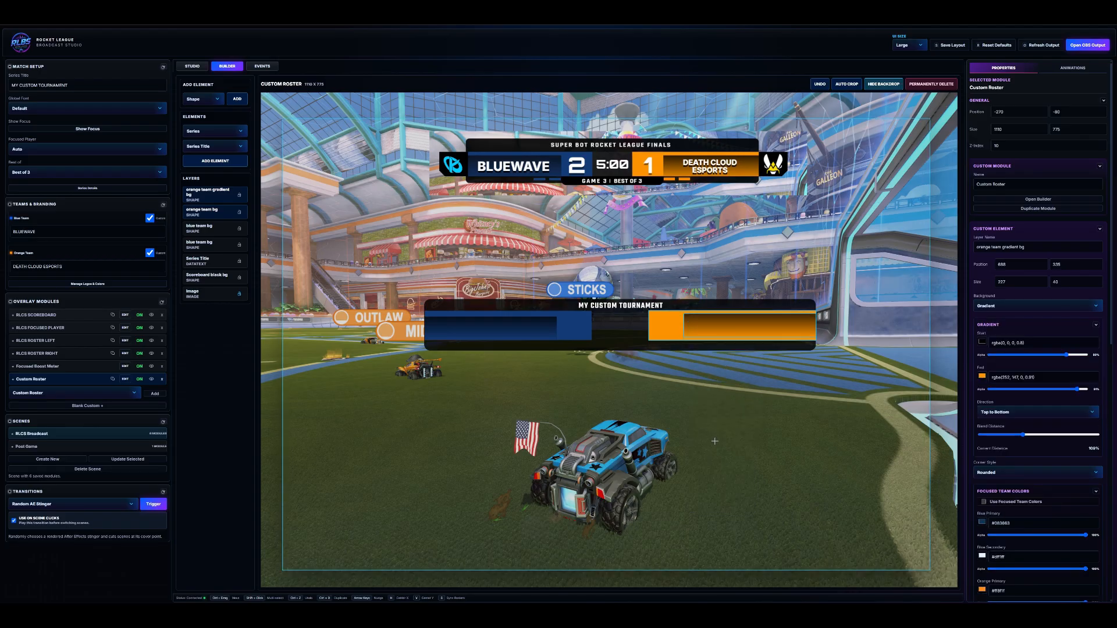
right_click(714, 328)
click(735, 419)
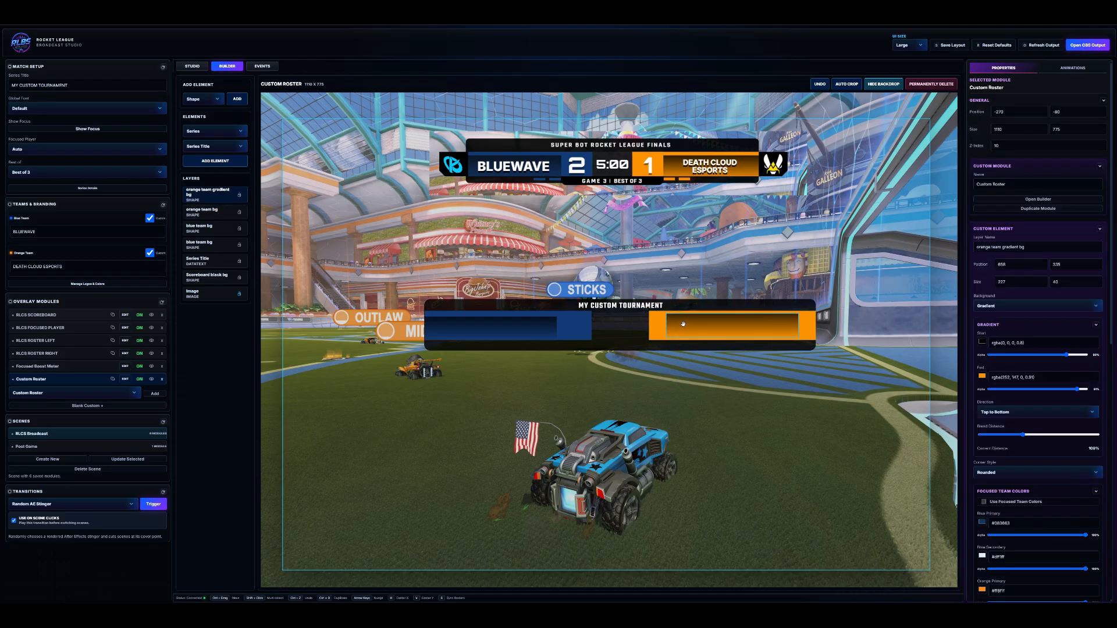
drag(683, 324, 710, 327)
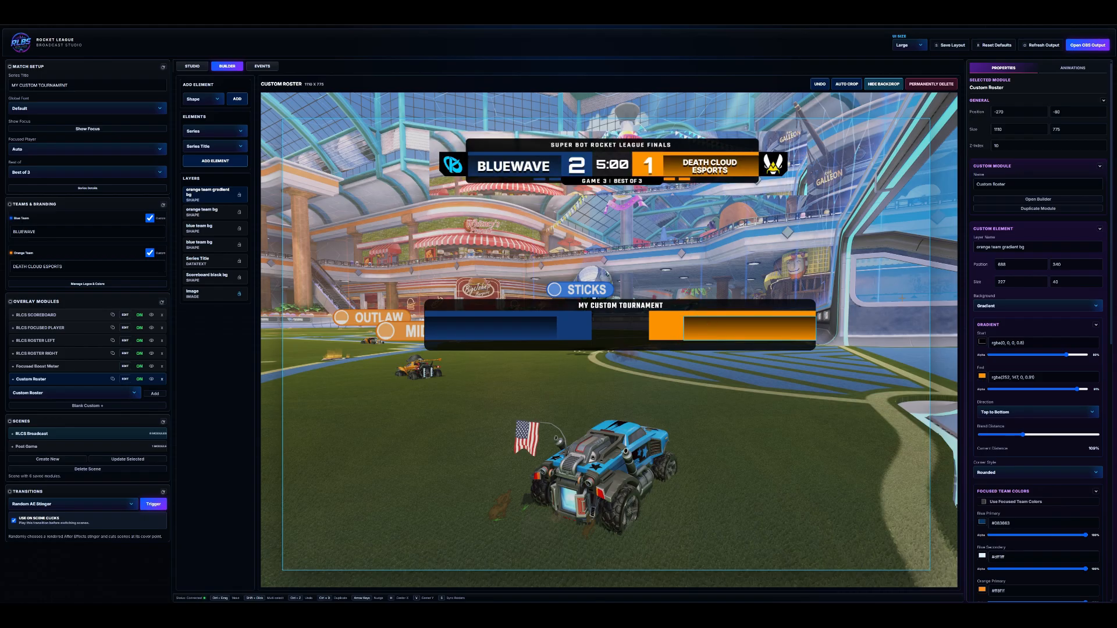
click(607, 274)
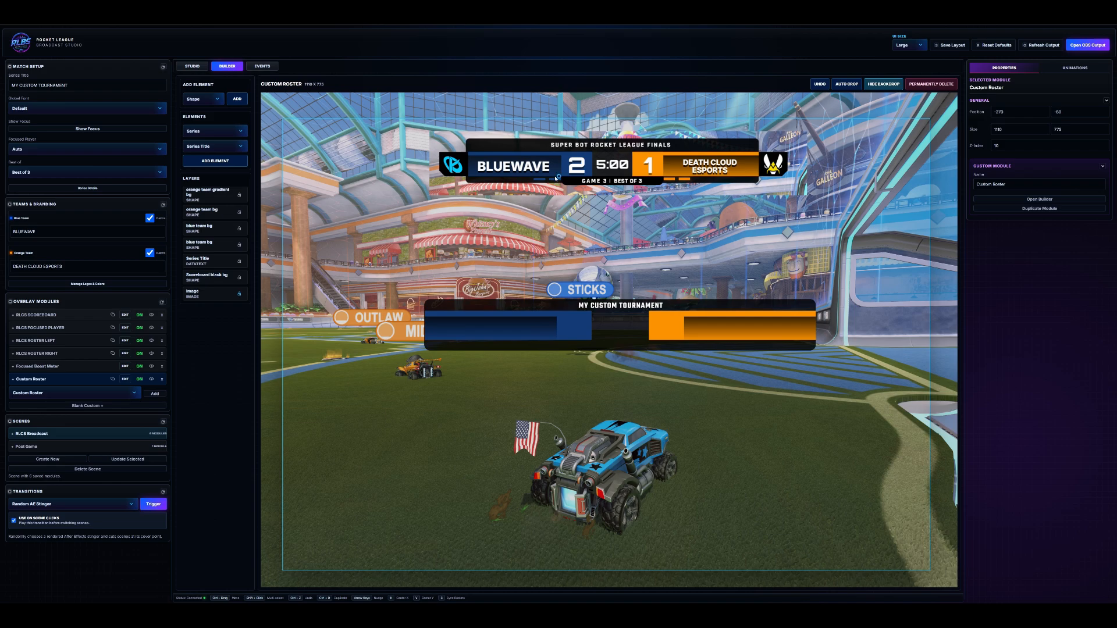
Add a Blue Team Name text element and place it over the gradient on the blue panel.
click(215, 132)
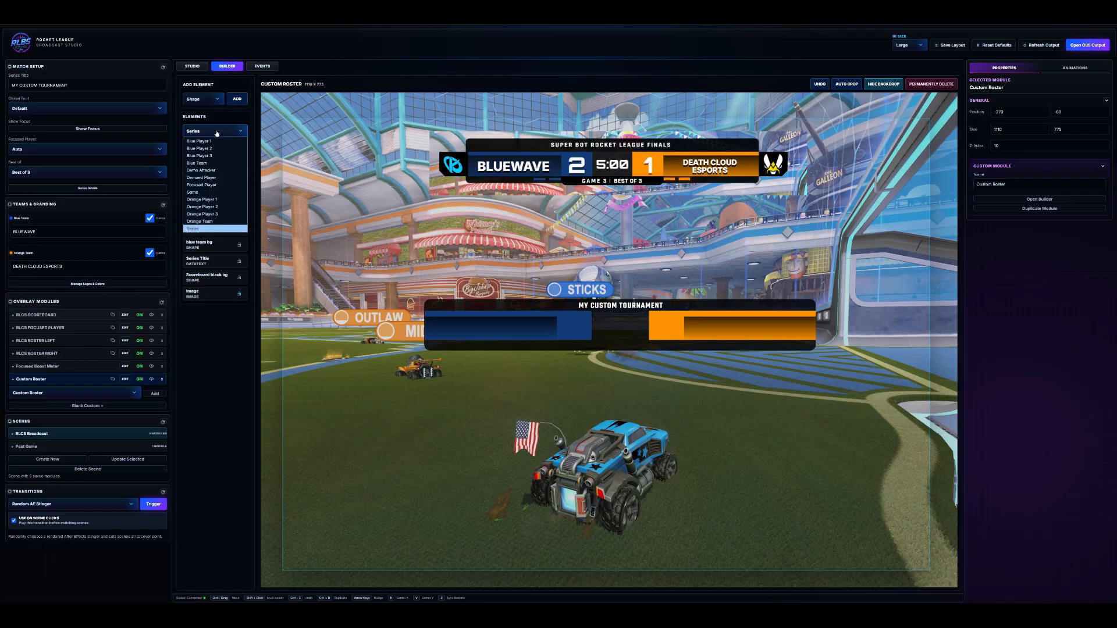
click(216, 163)
click(215, 146)
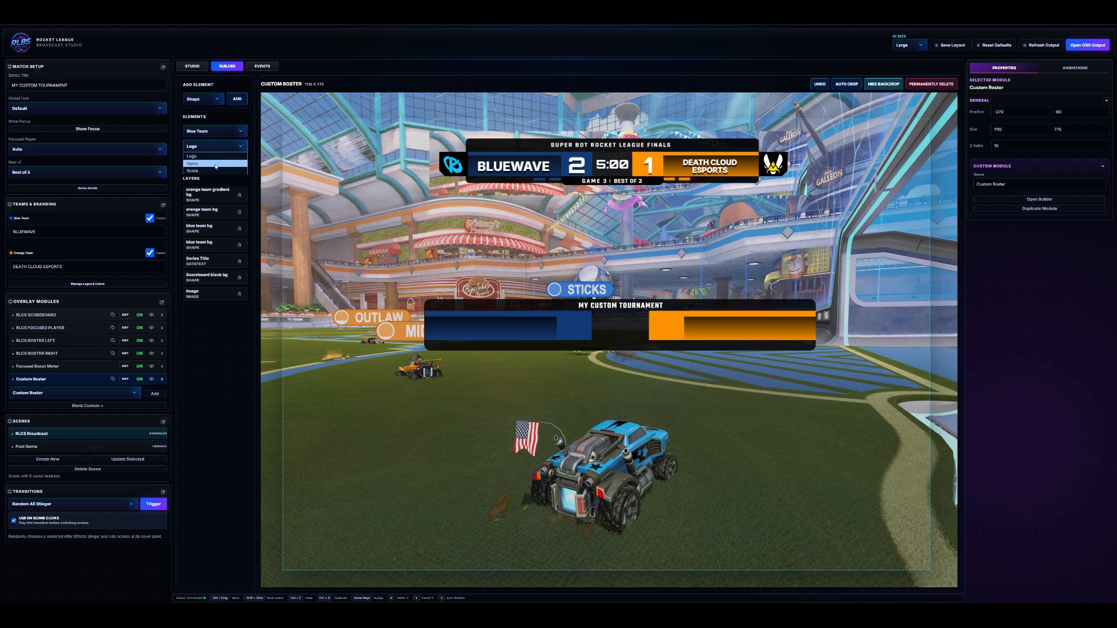
click(216, 163)
click(215, 161)
drag(408, 239, 494, 331)
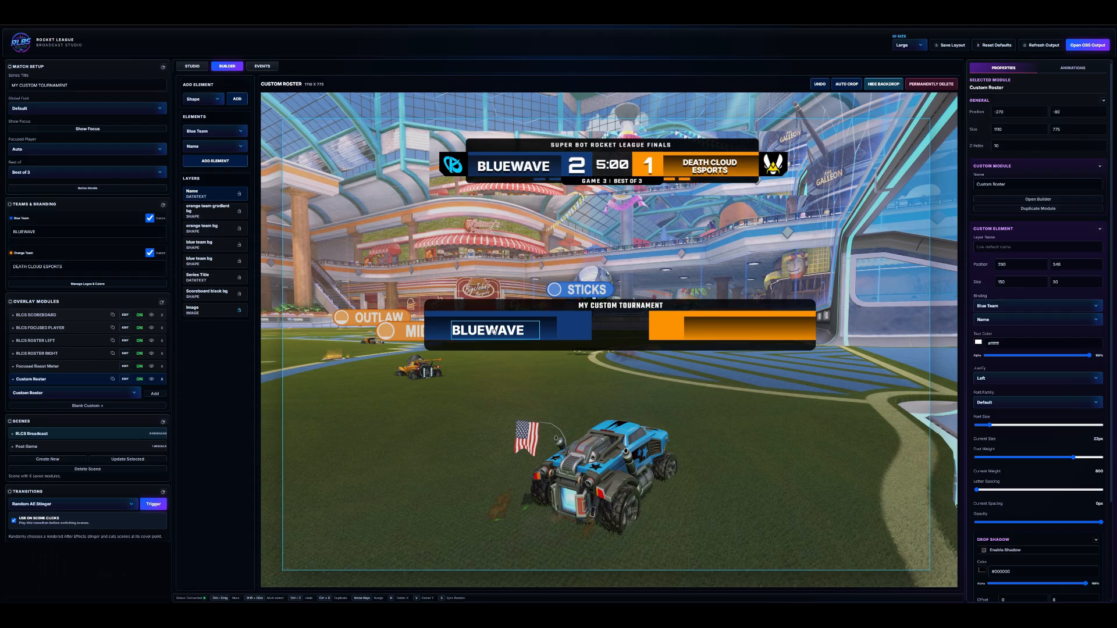
Fit the blue team name box to the blue gradient area, about 225 × 58, and centre-justify its text.
drag(450, 330, 425, 330)
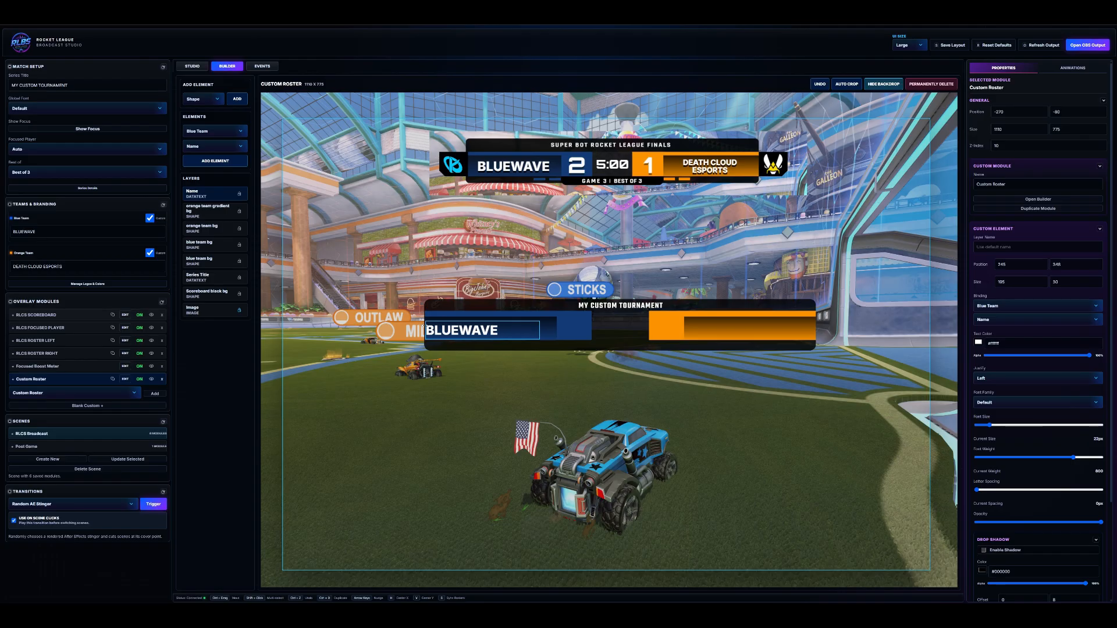
drag(539, 330, 556, 331)
click(1014, 379)
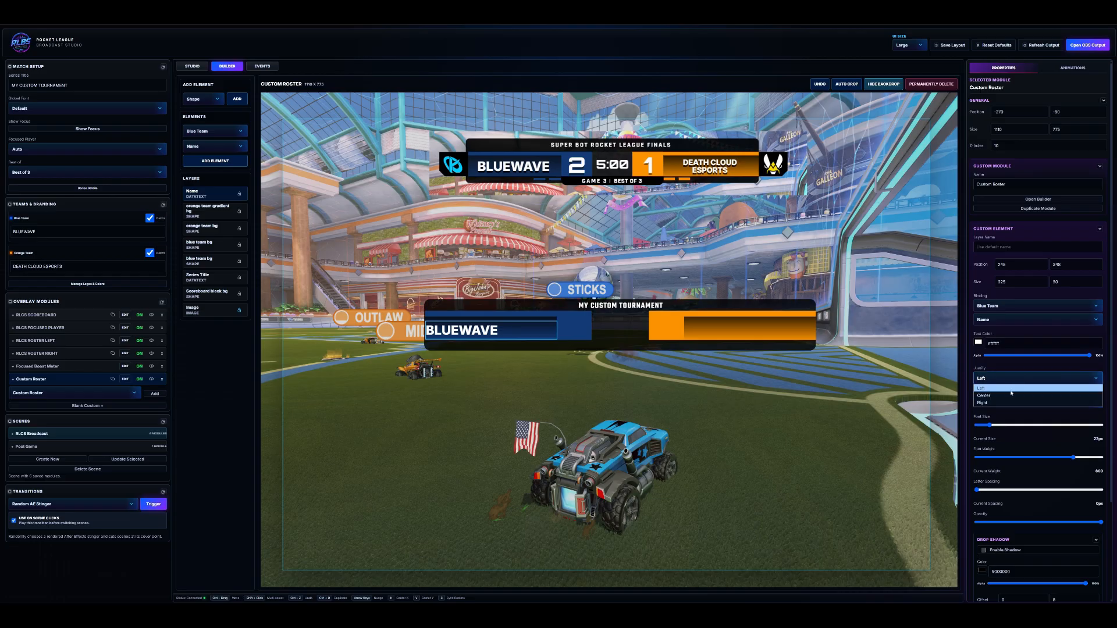
click(989, 395)
drag(526, 323, 526, 319)
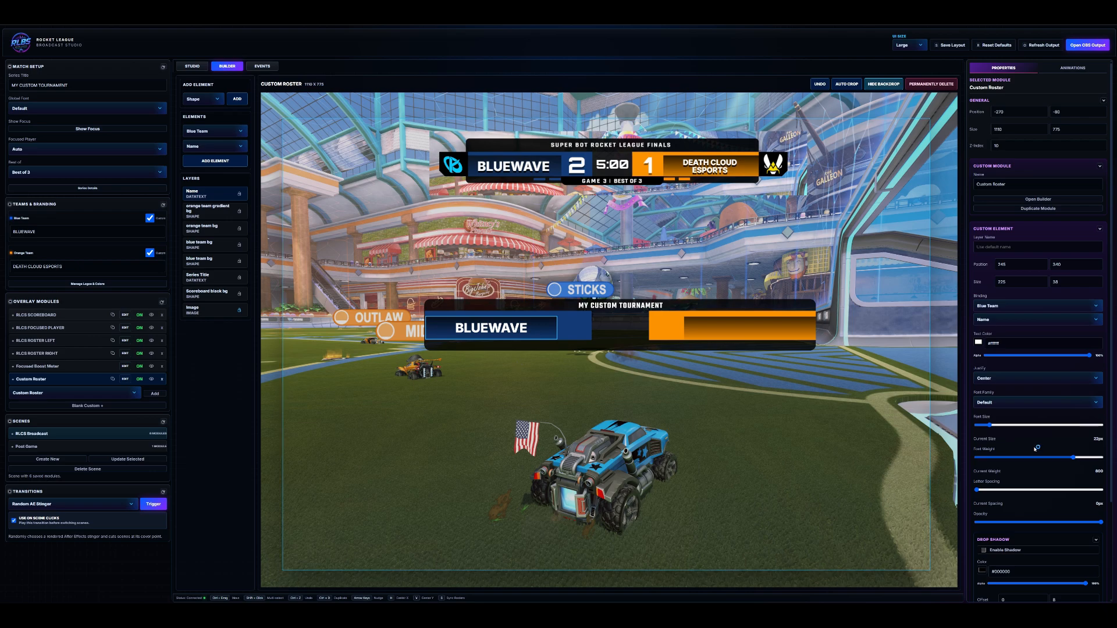
Enable a drop shadow on the blue team name text with a vertical offset of 15.
scroll(1031, 455, down, 2)
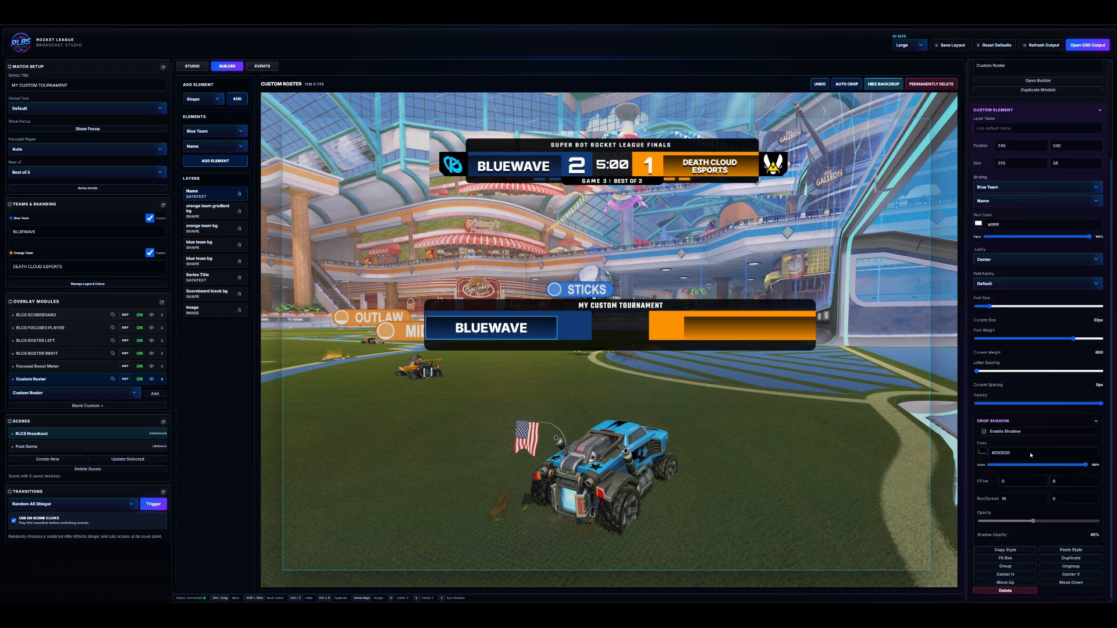
click(984, 432)
click(1093, 479)
double_click(1093, 479)
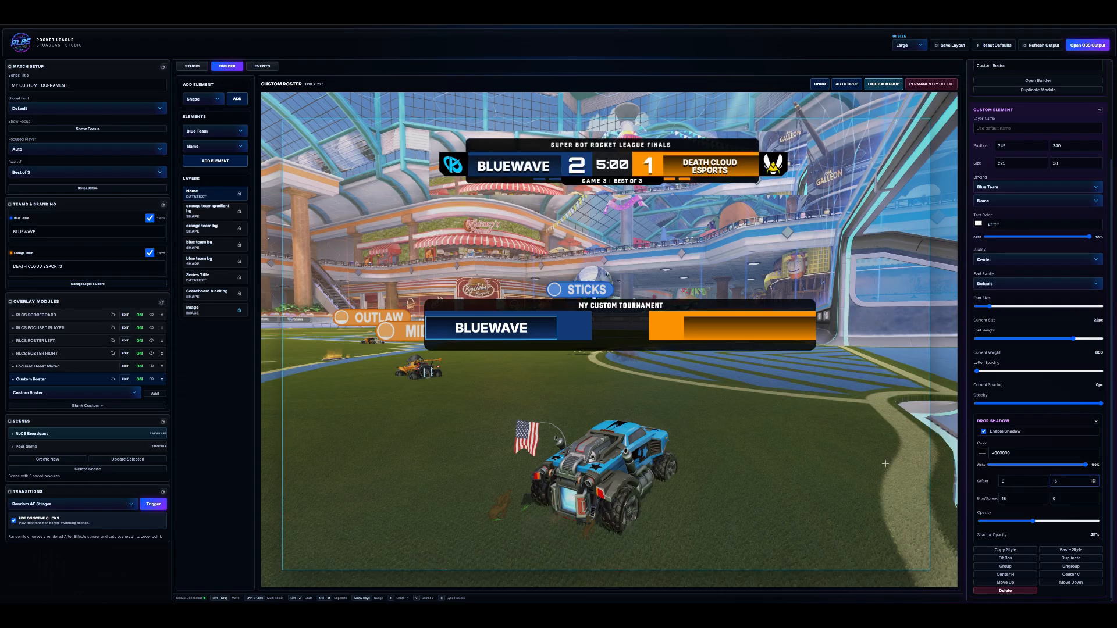
click(639, 400)
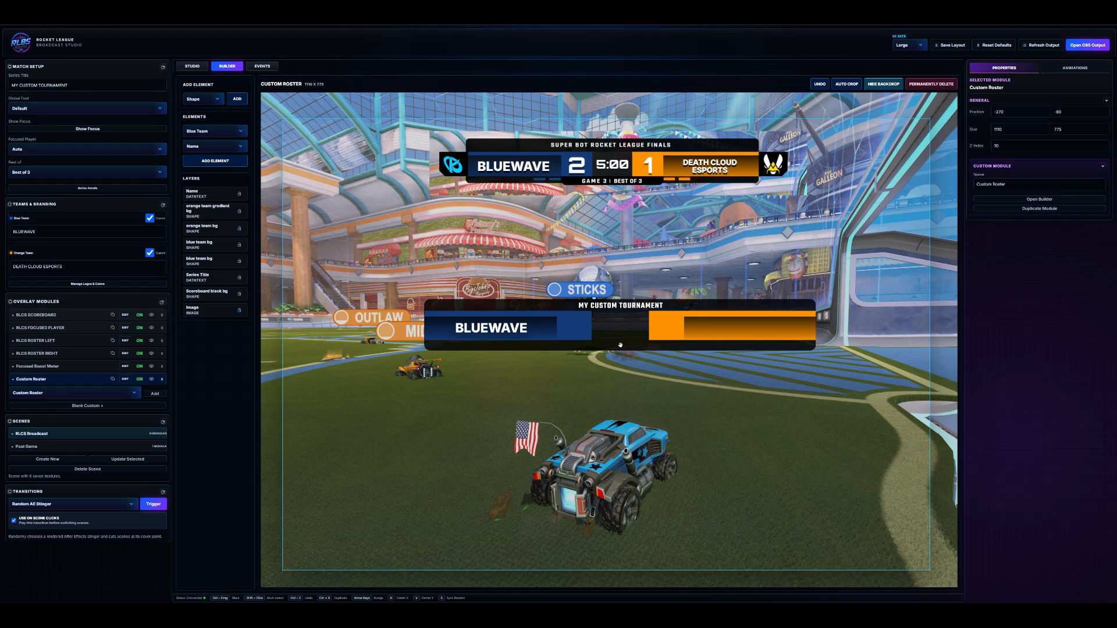
Duplicate the blue team name text and move the copy over the gradient on the orange panel.
click(519, 328)
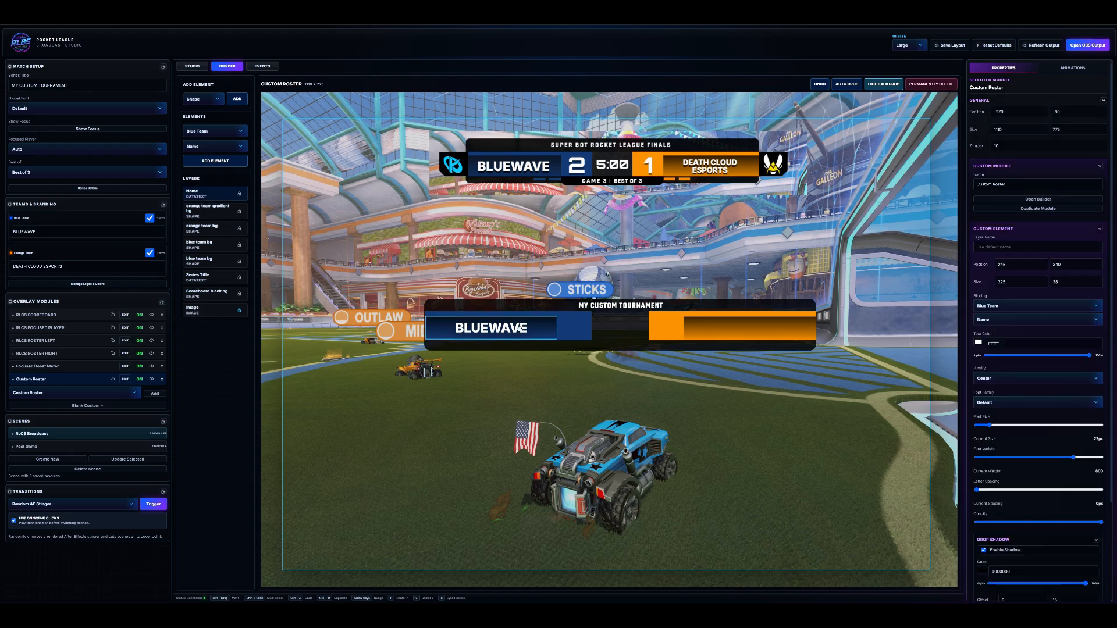
click(208, 132)
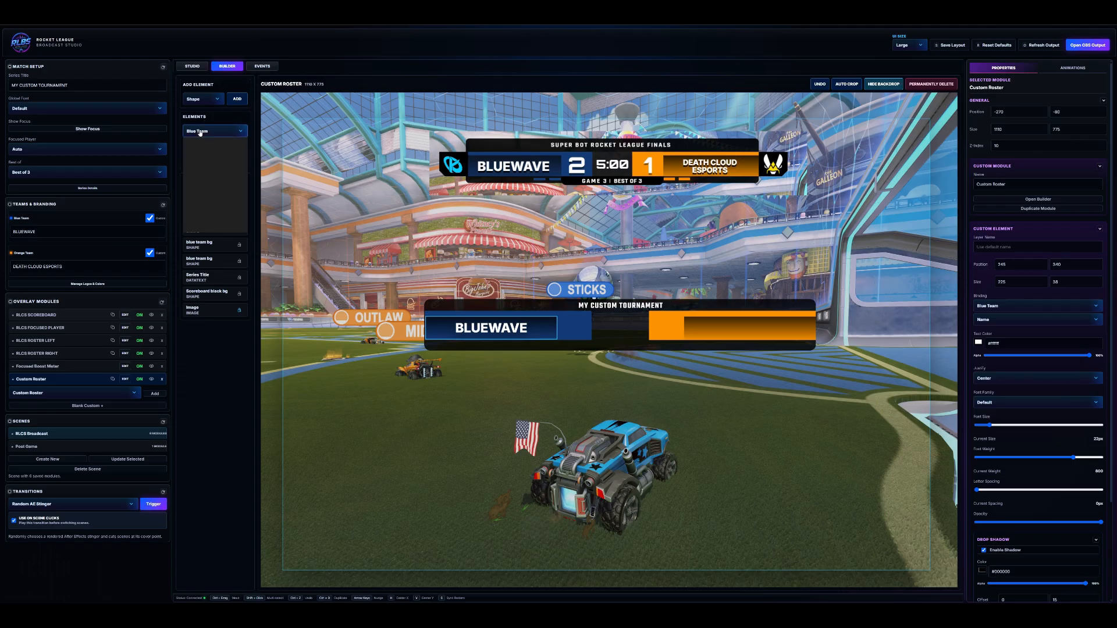
click(259, 116)
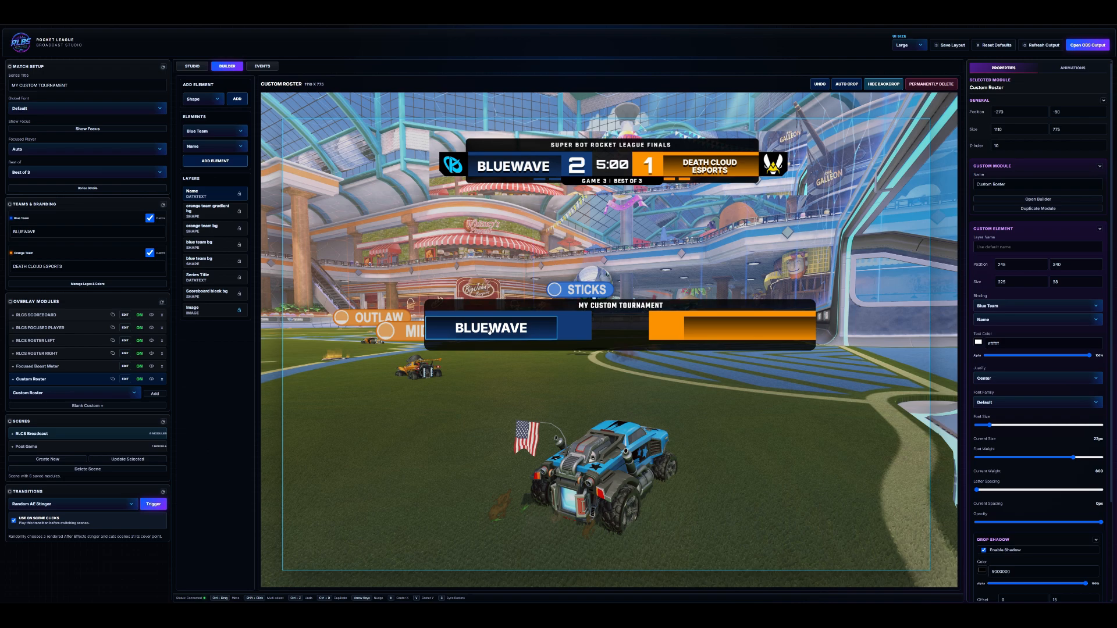
key(ctrl+d)
drag(491, 340, 743, 331)
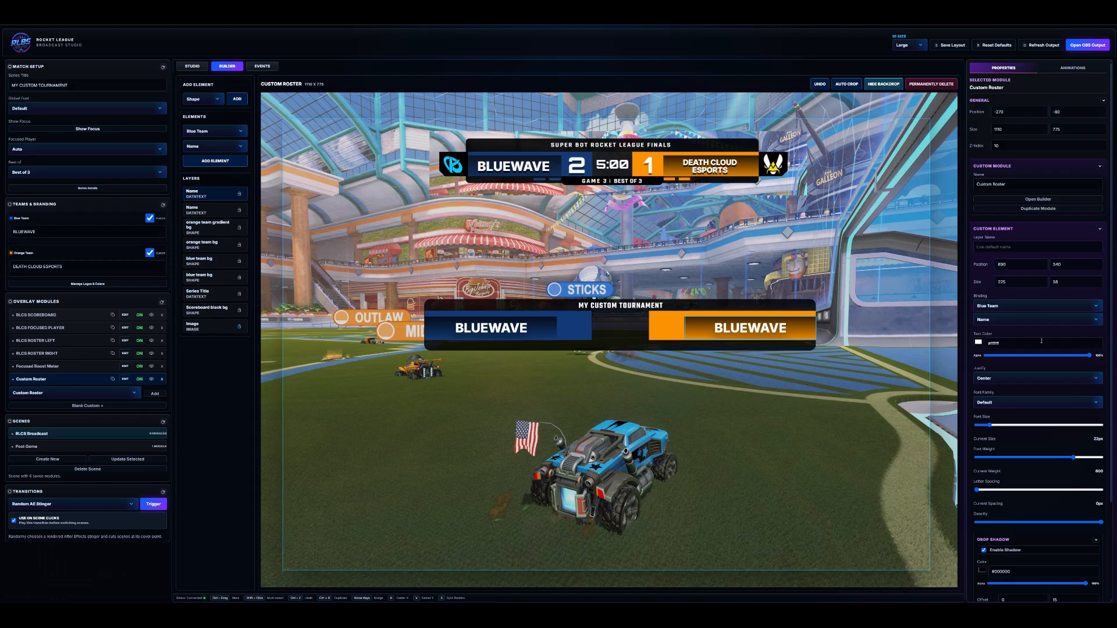
Bind the copied name text to Orange Team and reduce its font size until the name fits on one line.
click(997, 307)
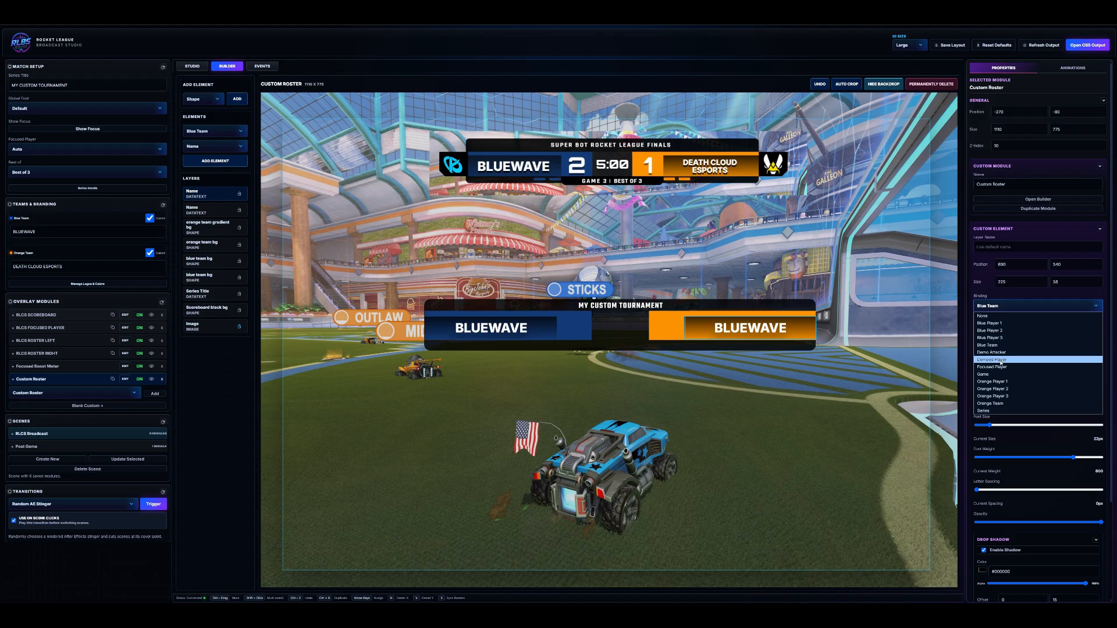
click(992, 404)
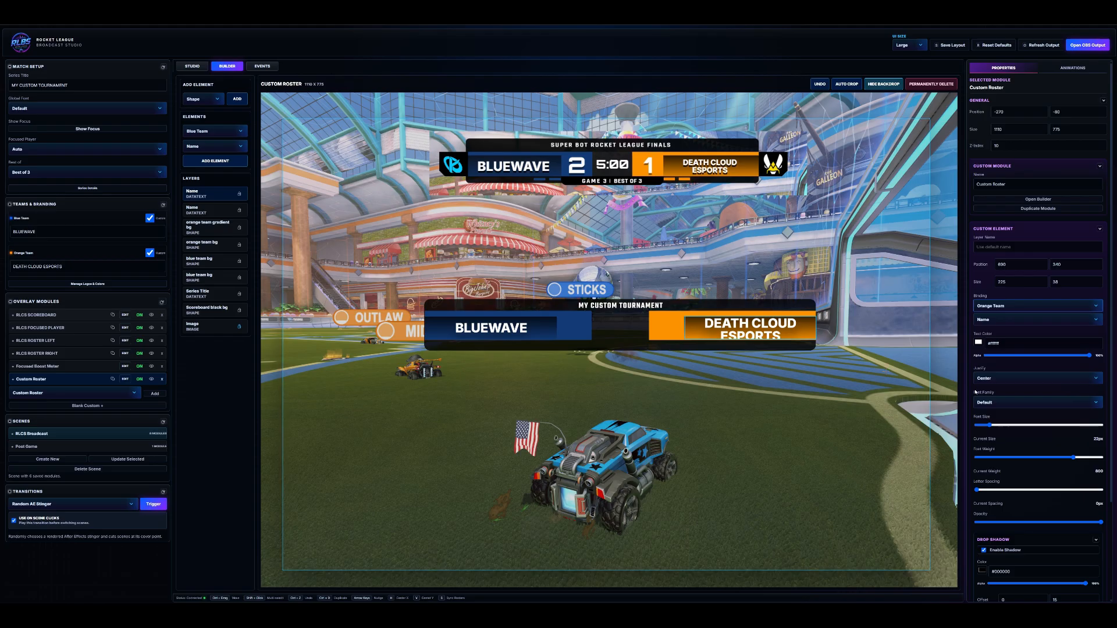
drag(991, 427, 987, 427)
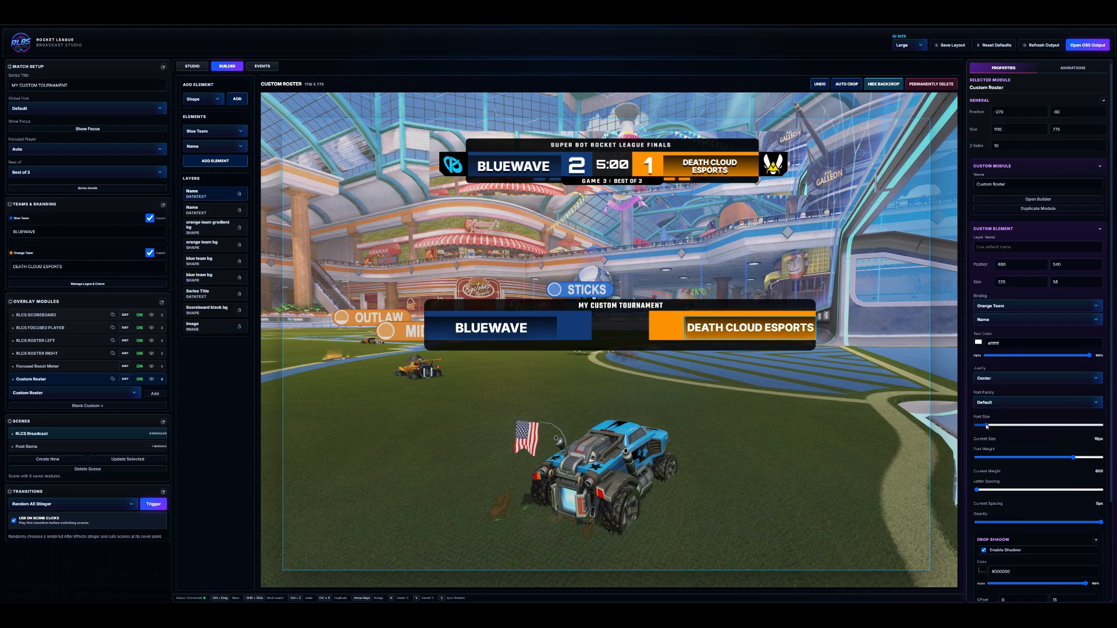
click(812, 388)
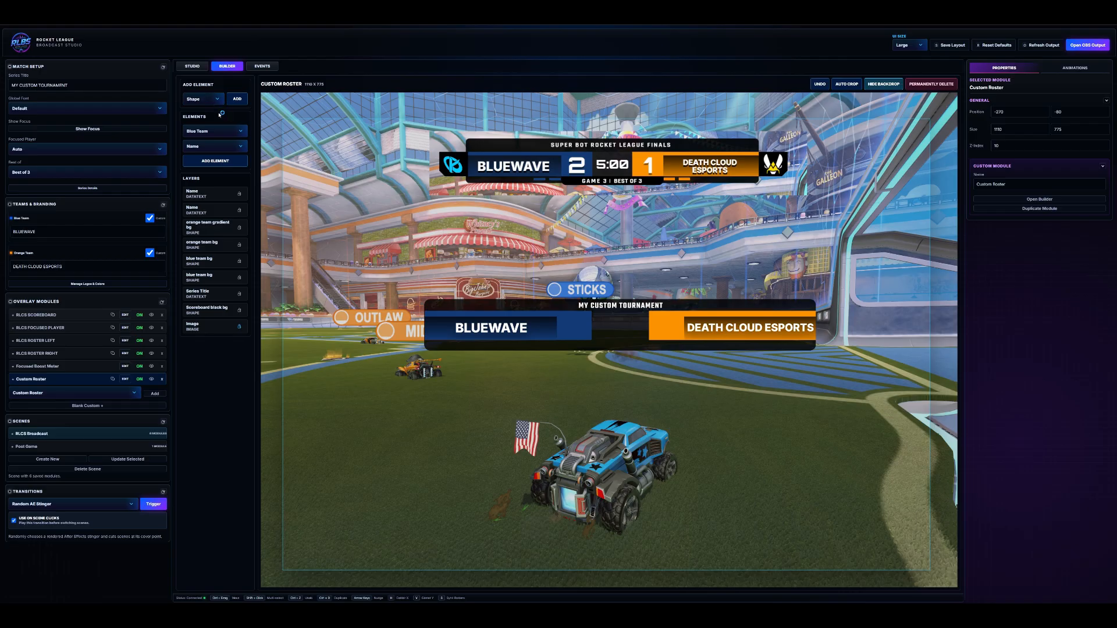
Add a shape and fit it into the gap between the blue and orange panels, about 97 × 50.
click(236, 99)
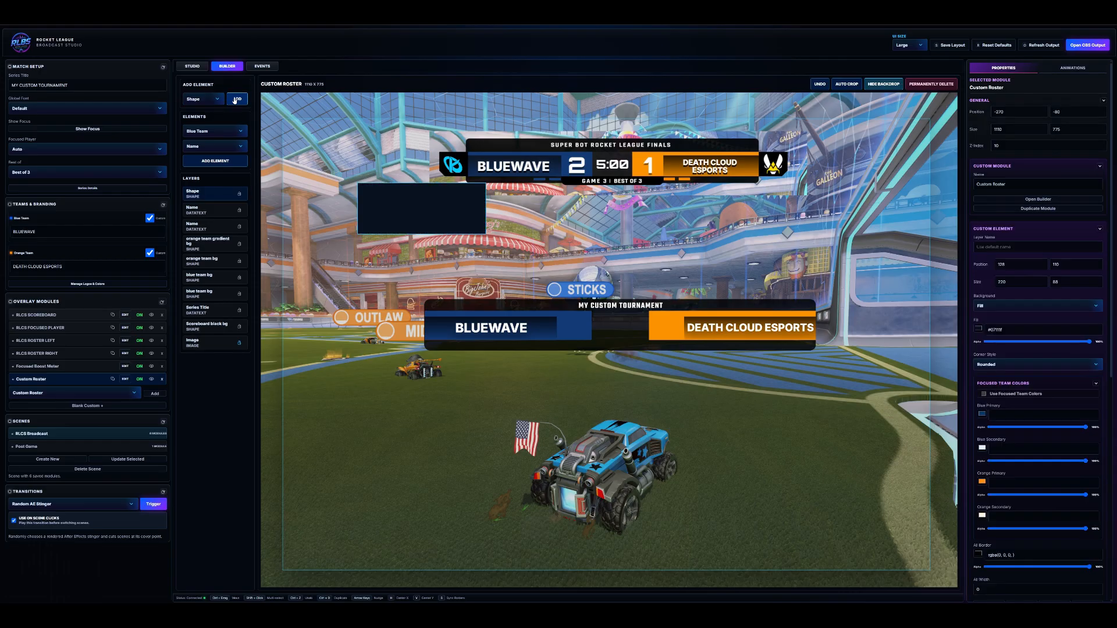
drag(386, 207, 622, 333)
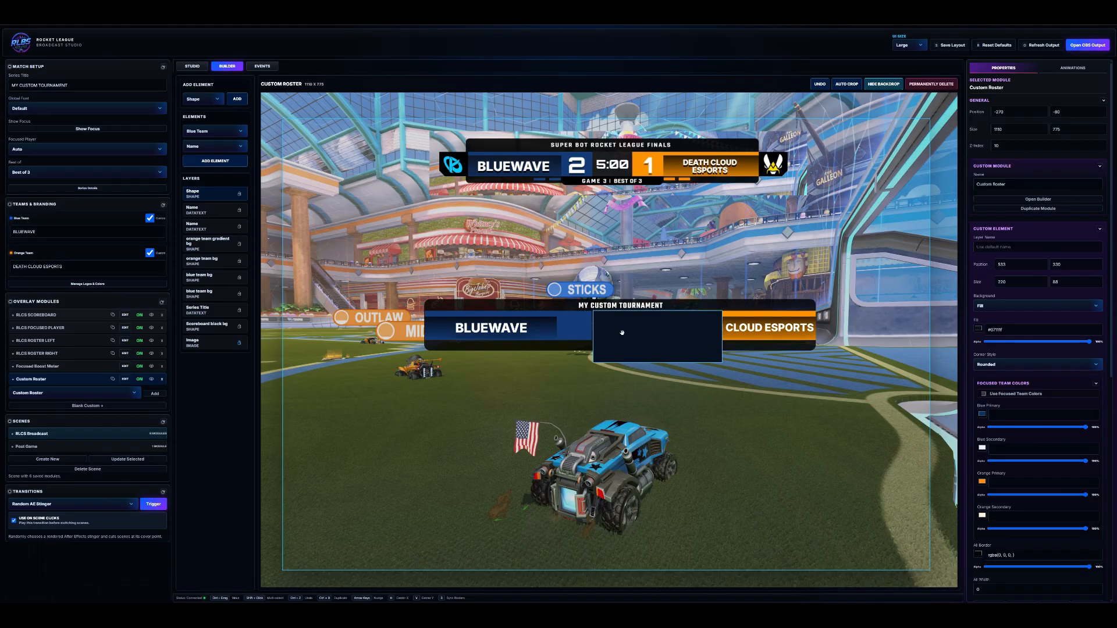
drag(722, 328, 653, 323)
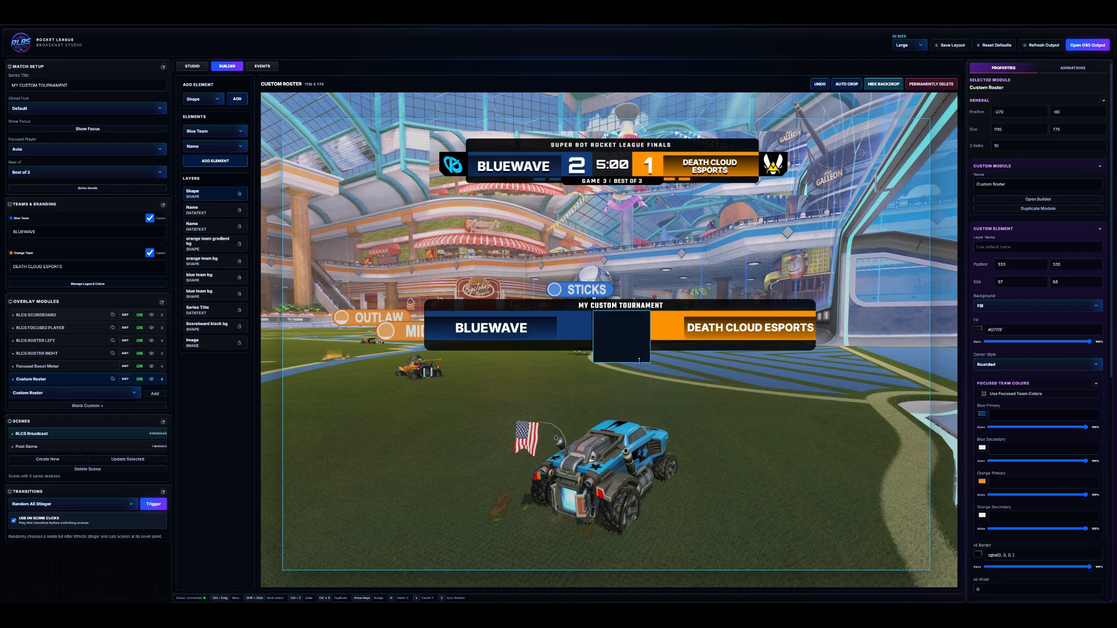
drag(638, 361, 637, 339)
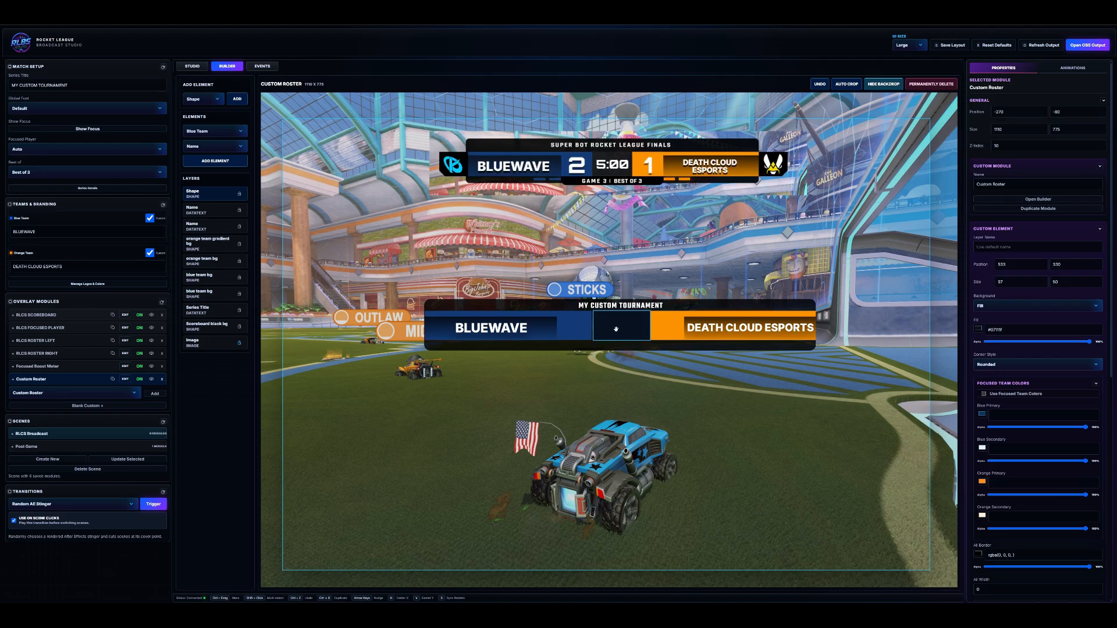
Give the centre shape an image background using the dark textured picture file "download".
click(1032, 306)
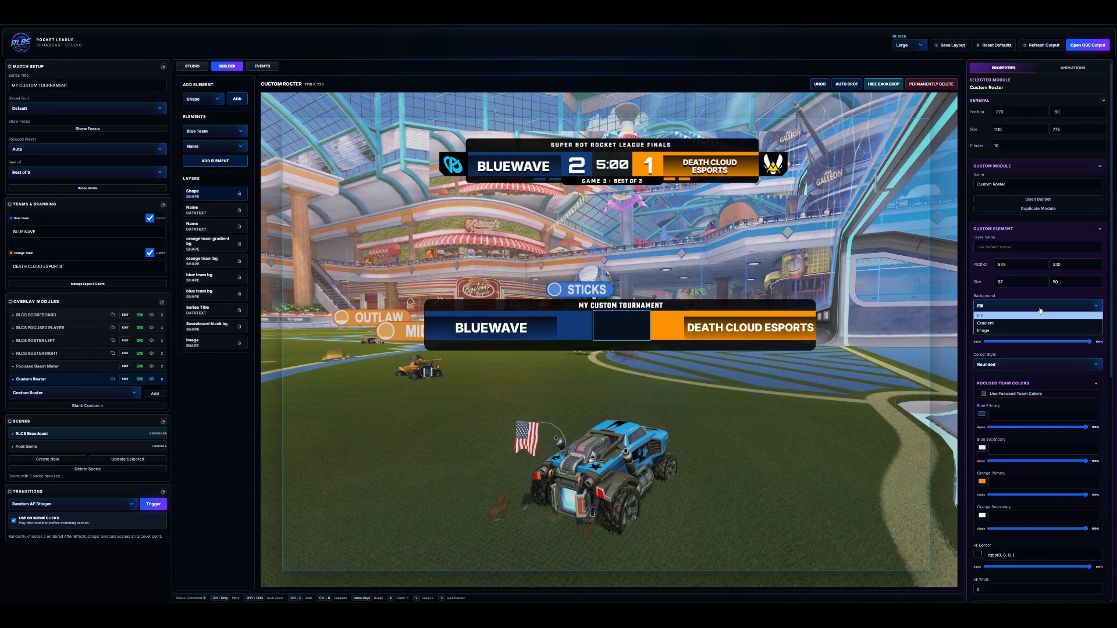
click(1016, 332)
click(1013, 344)
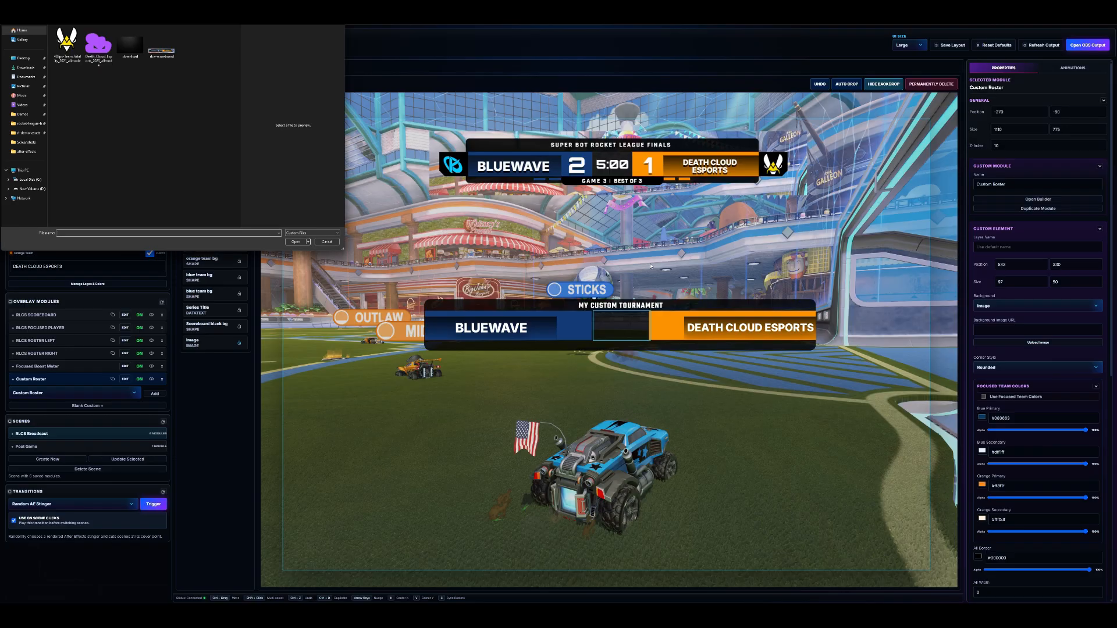
click(130, 46)
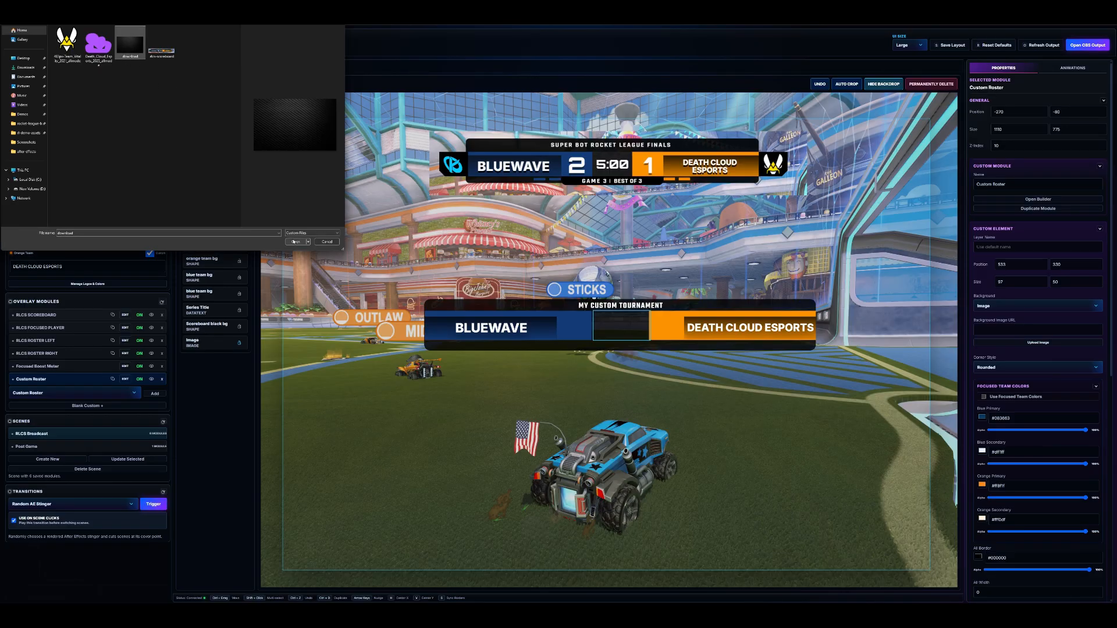
click(296, 242)
click(607, 274)
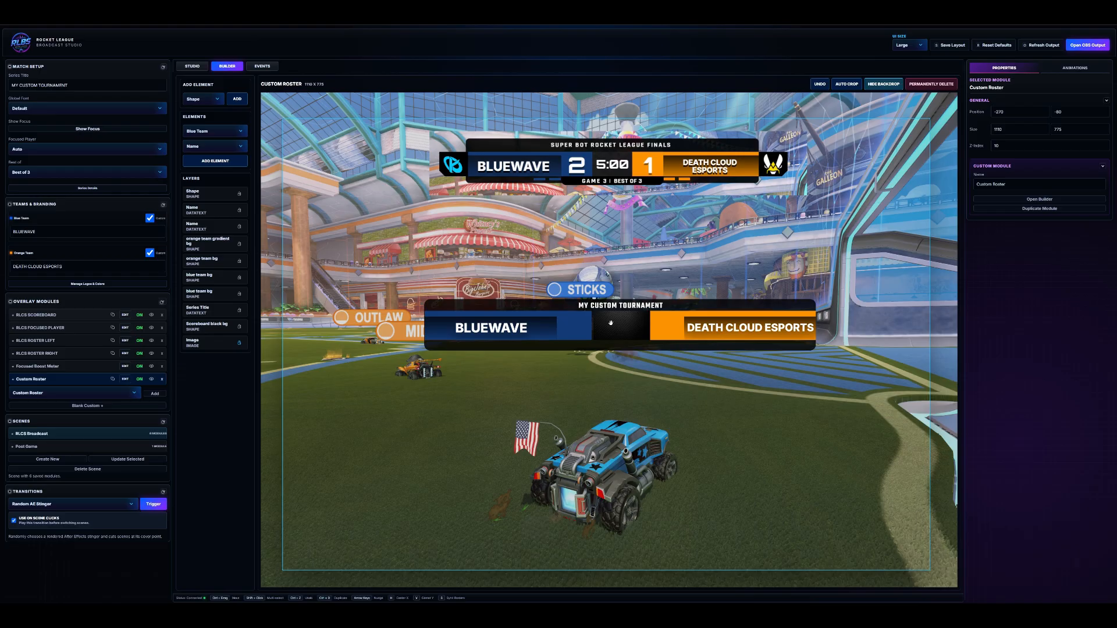
Add a Game Clock text element to the module.
click(210, 101)
click(242, 116)
click(214, 131)
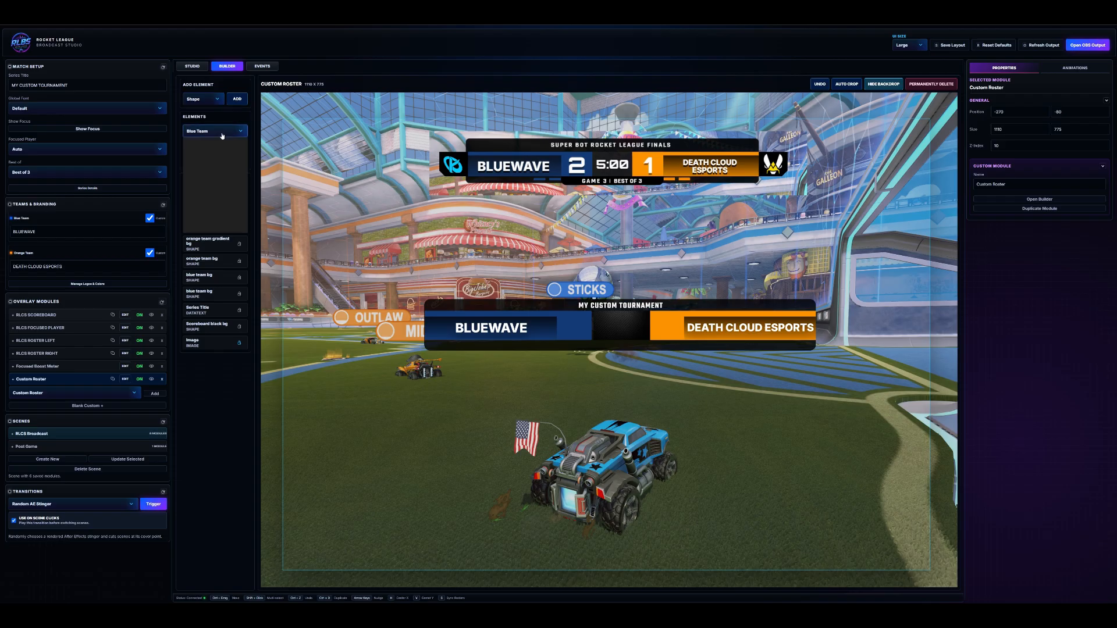
click(216, 165)
click(215, 147)
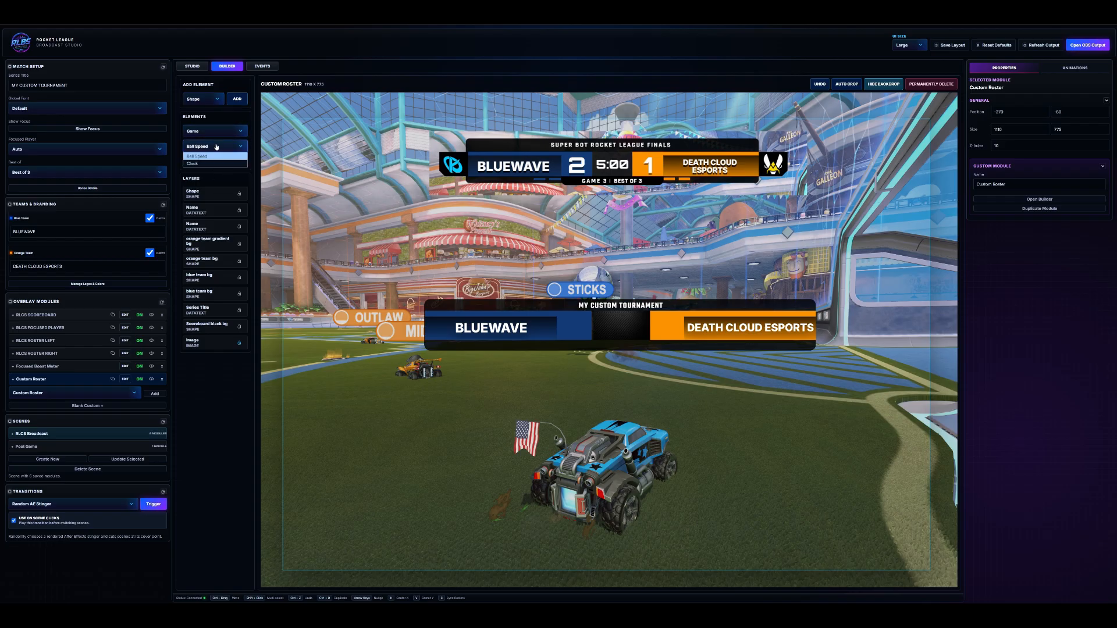
click(217, 164)
click(217, 165)
Place the clock text inside the dark block between the team panels and centre-justify it.
drag(390, 236, 593, 323)
click(1025, 378)
click(1017, 396)
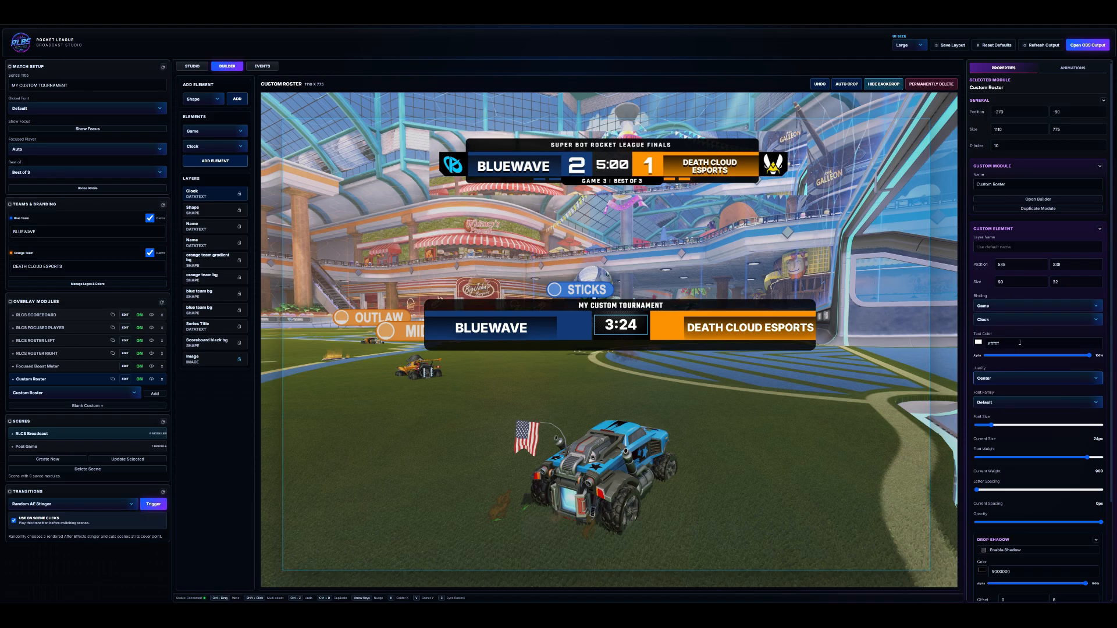
Change the font family of the centre clock text and deselect it.
click(1037, 402)
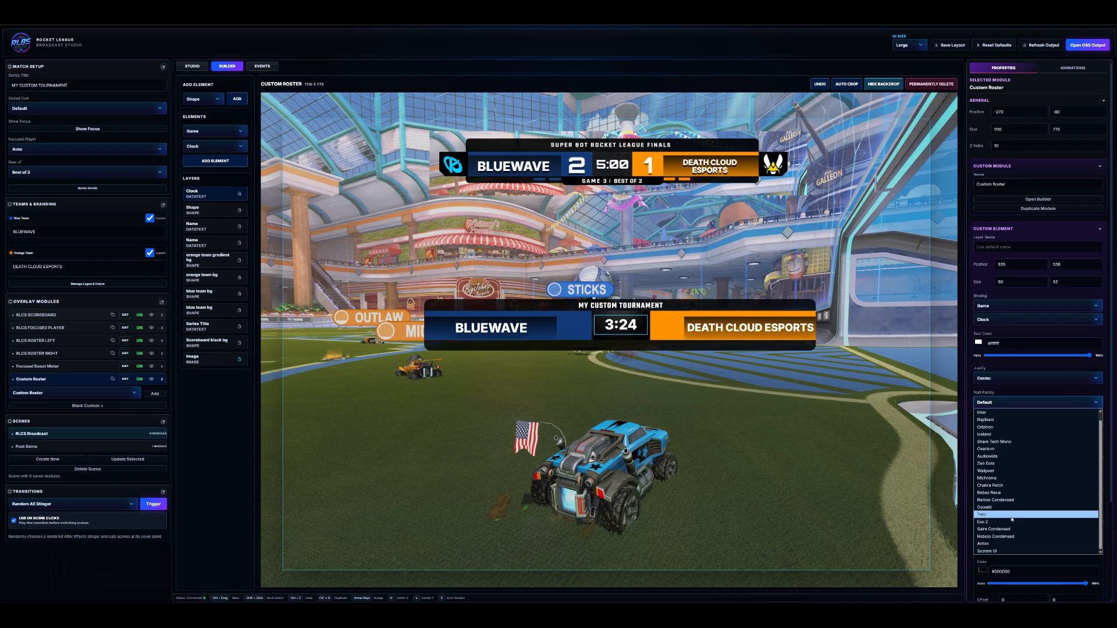
click(1013, 526)
click(627, 357)
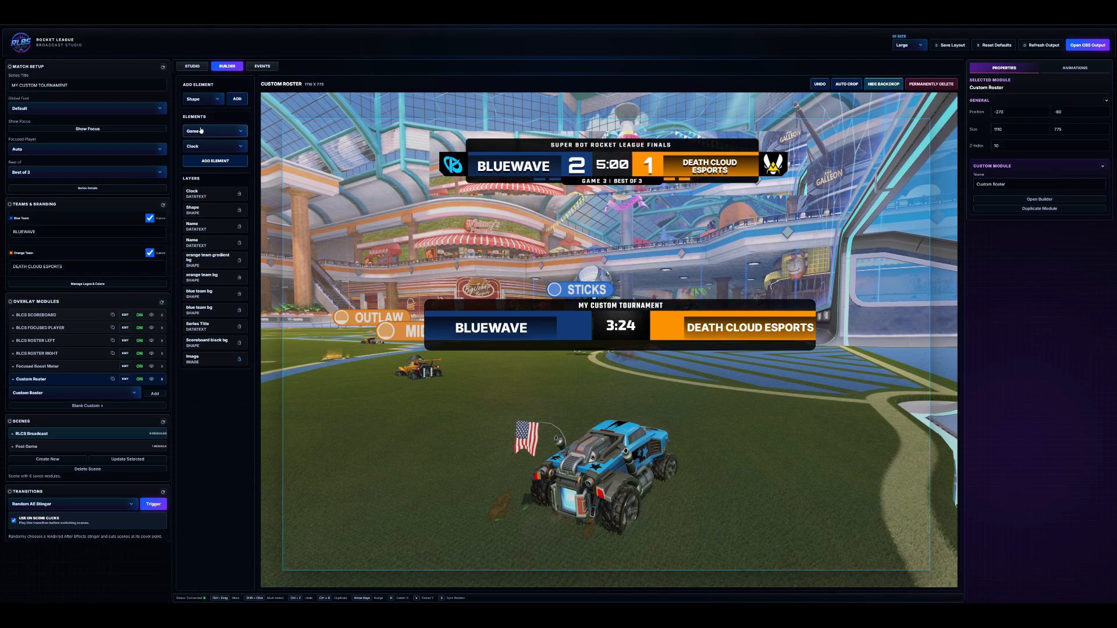
Add a Blue Team Score element, place it on the blue panel between the team name and clock, and centre-justify it.
click(226, 133)
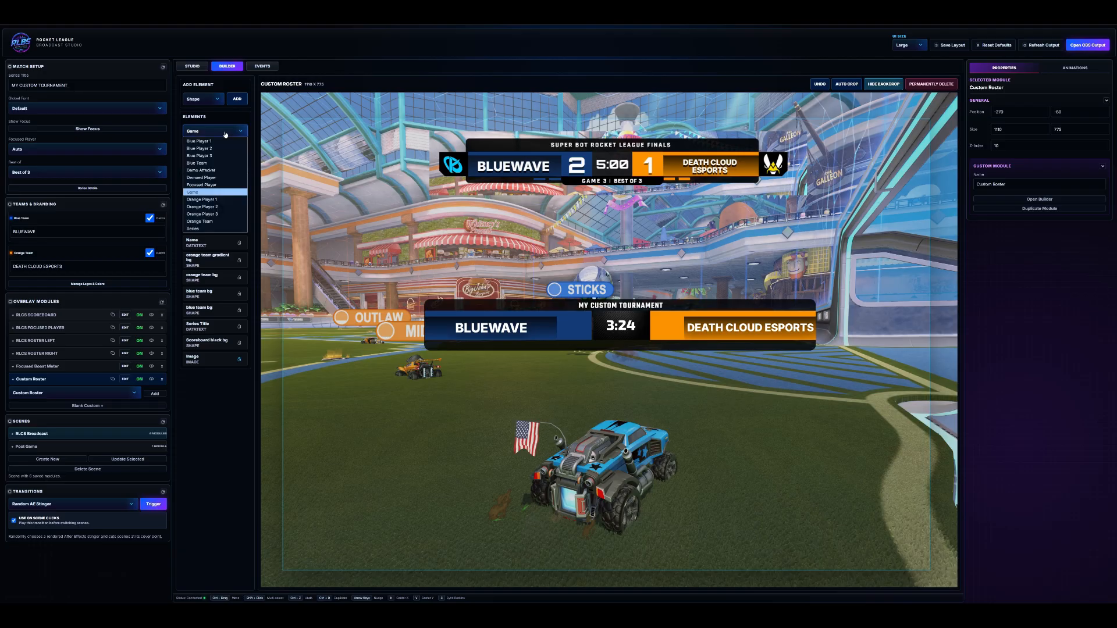
click(197, 163)
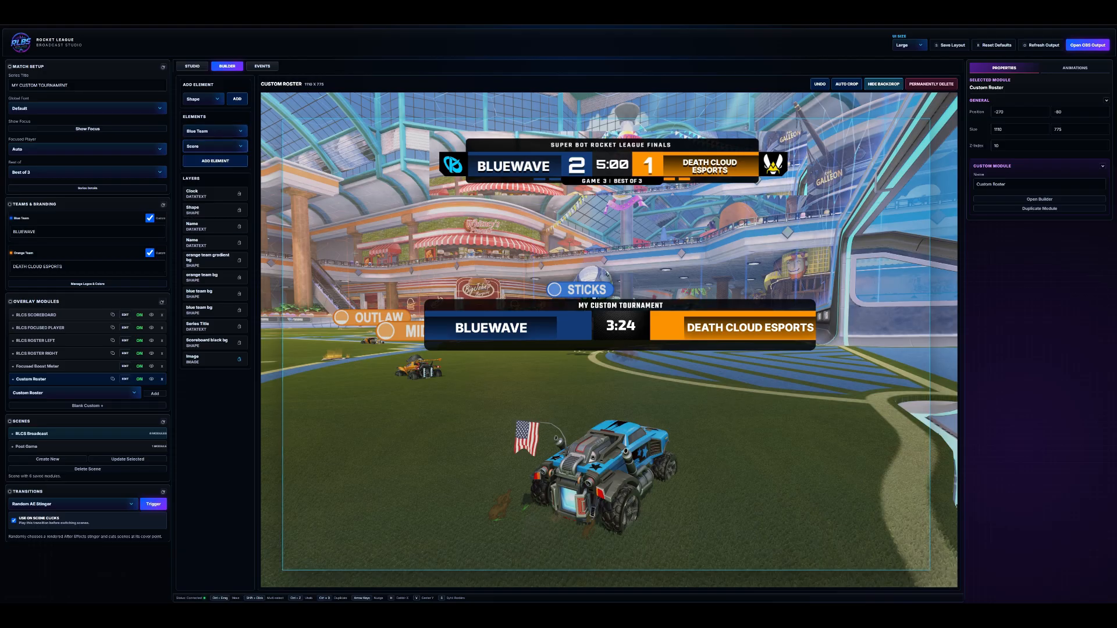
click(215, 161)
drag(386, 247, 566, 327)
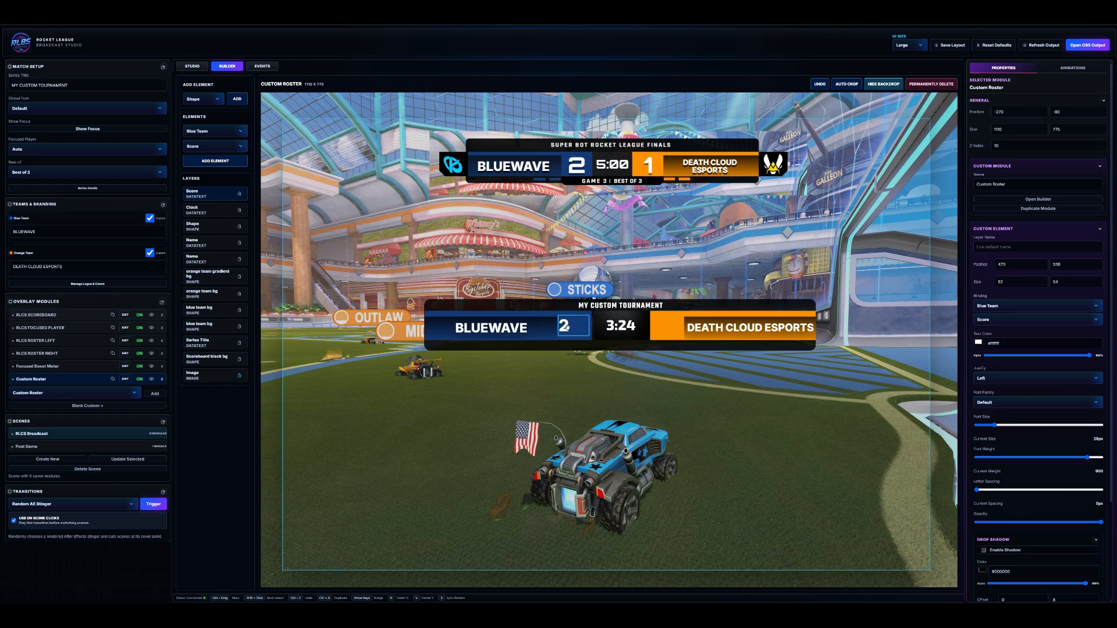
click(1033, 378)
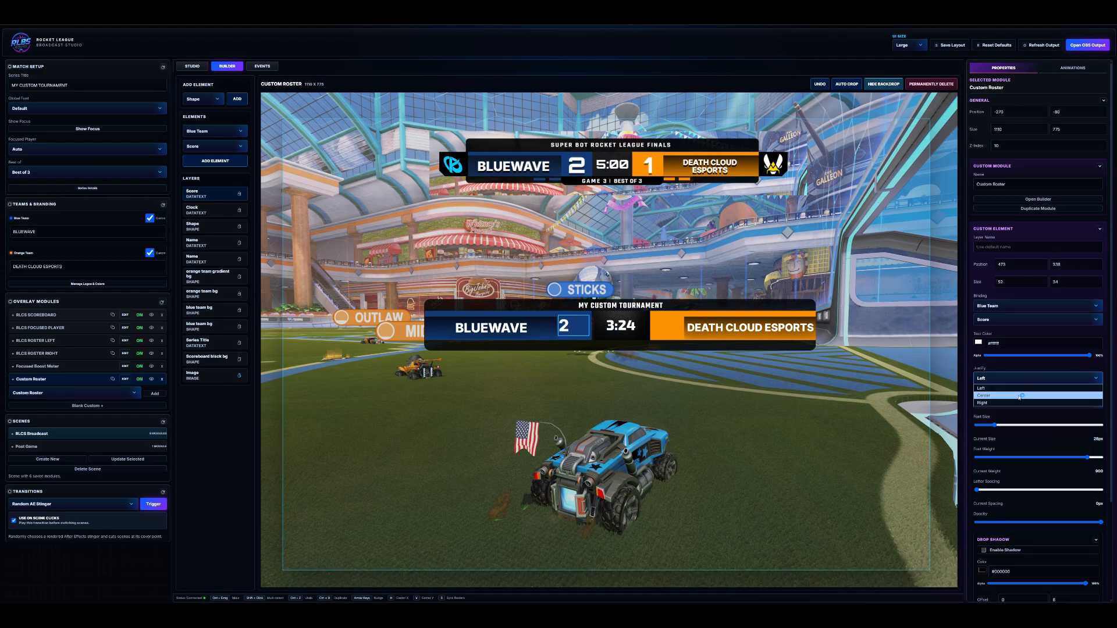
click(989, 394)
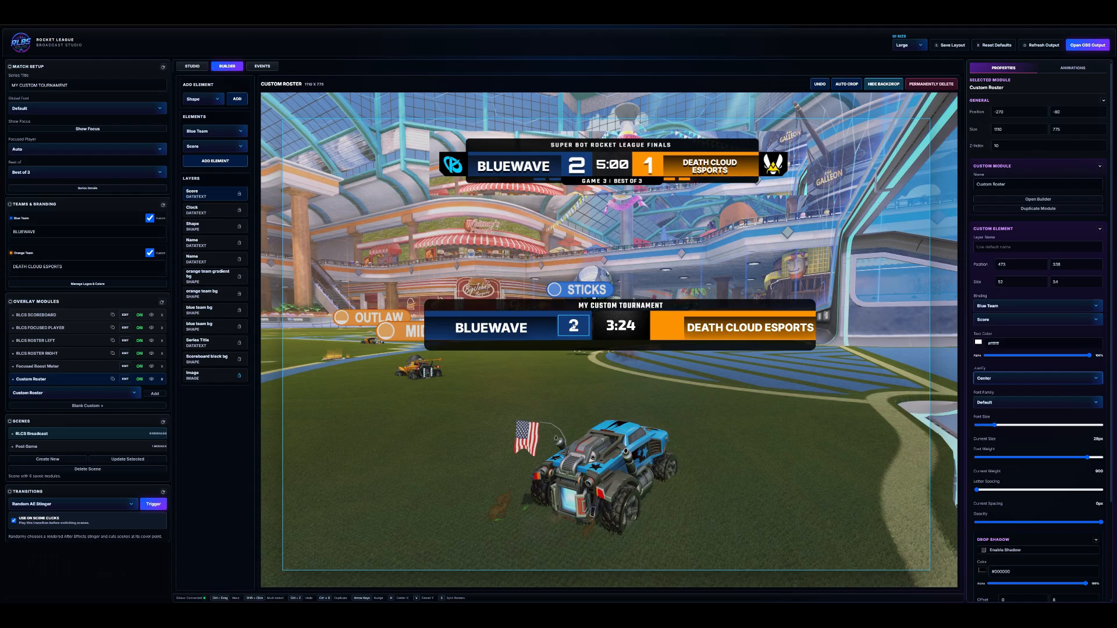
mouse_move(573, 327)
mouse_down()
mouse_move(666, 328)
mouse_move(574, 326)
mouse_up()
Duplicate the blue score onto the orange panel beside the clock and bind the copy to Orange Team.
key(ctrl+d)
click(667, 329)
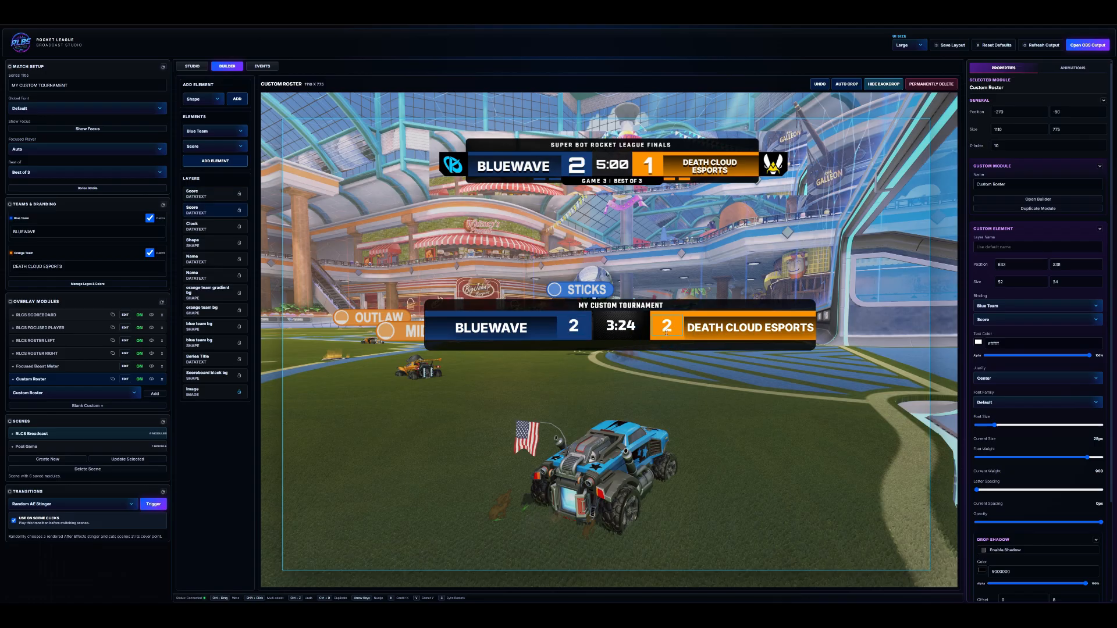
click(1037, 306)
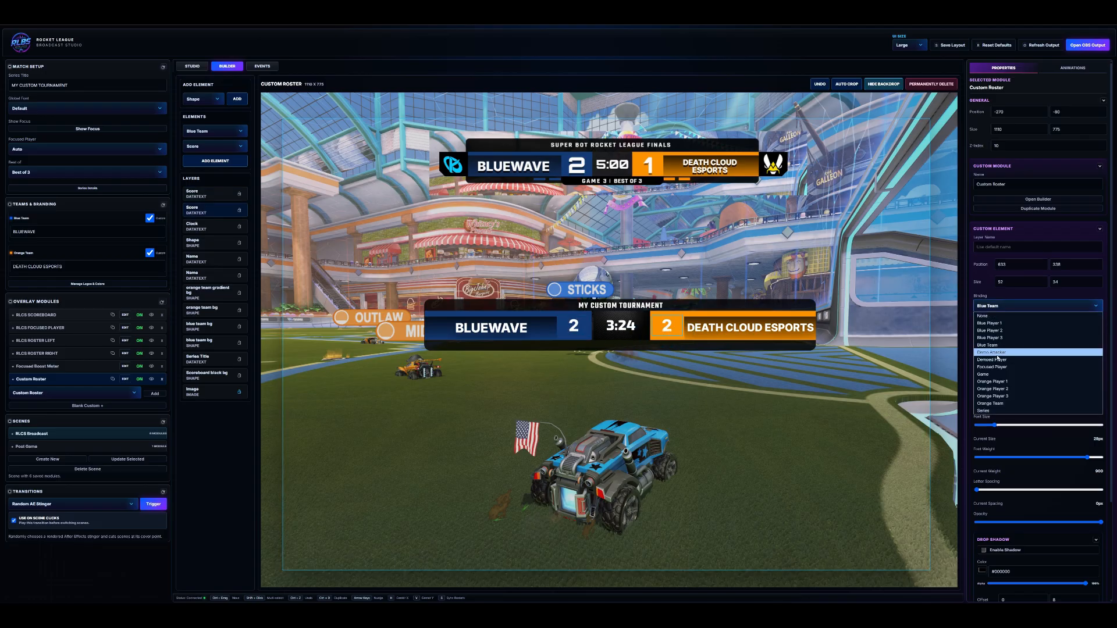
click(992, 404)
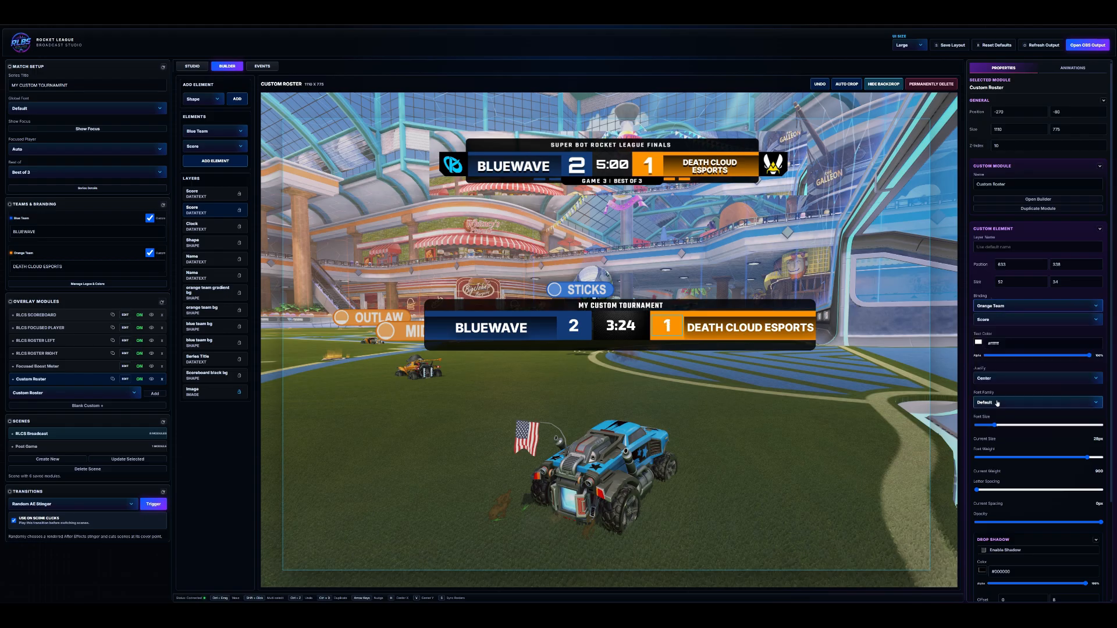
click(769, 381)
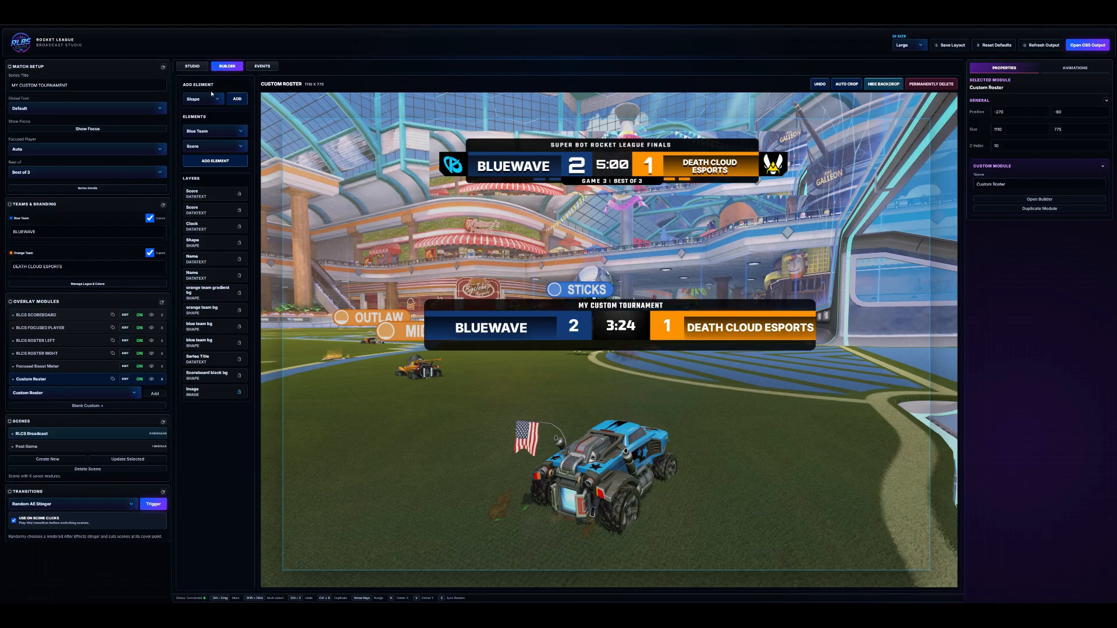
Add a shape beside the scoreboard's blue end and give it angled corners with a bottom-left (BL) cut of 15.
click(236, 98)
drag(439, 226, 350, 319)
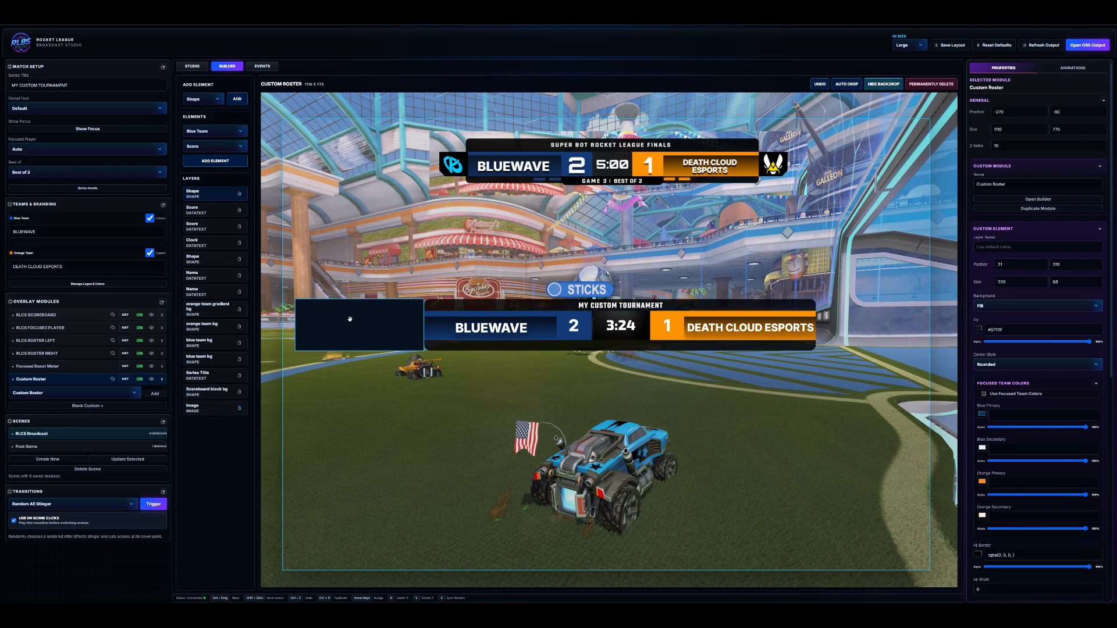
click(1046, 370)
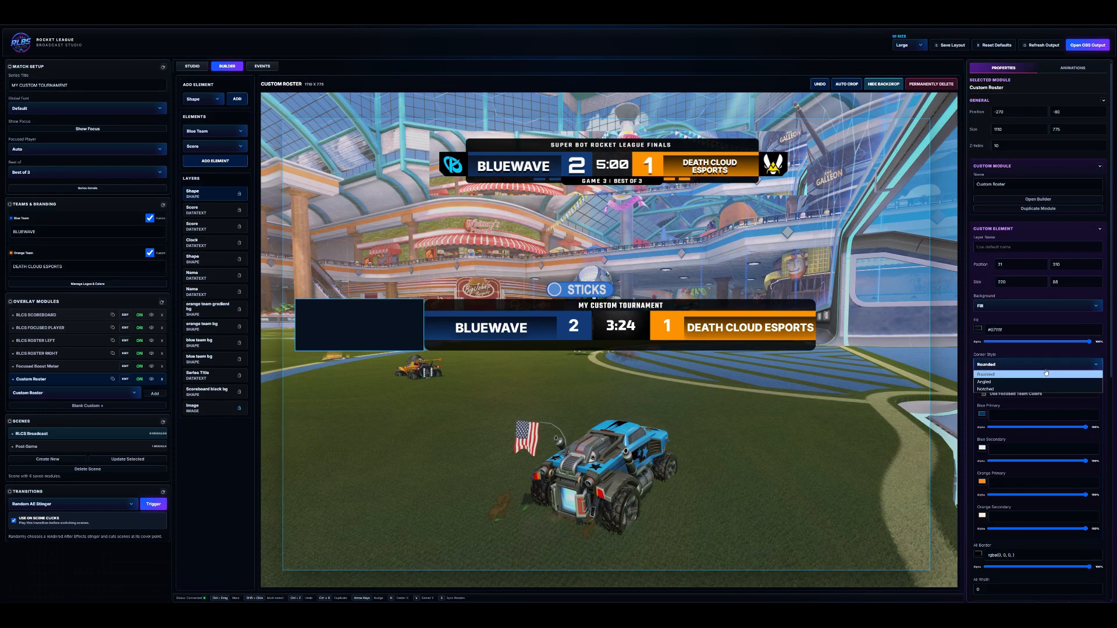
click(1040, 382)
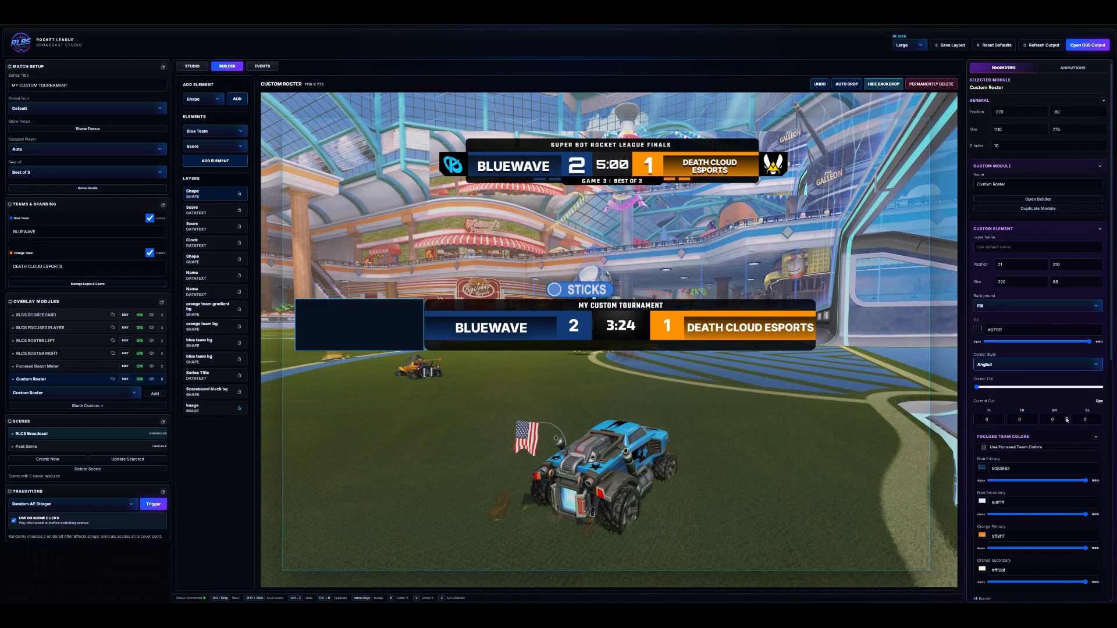
click(1100, 416)
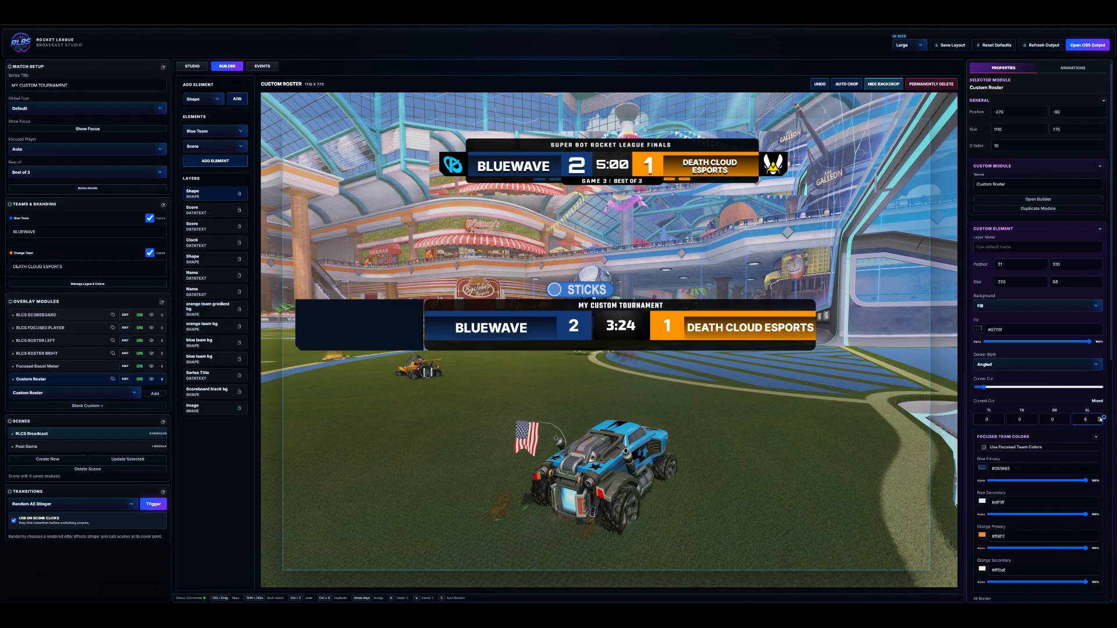
click(1100, 417)
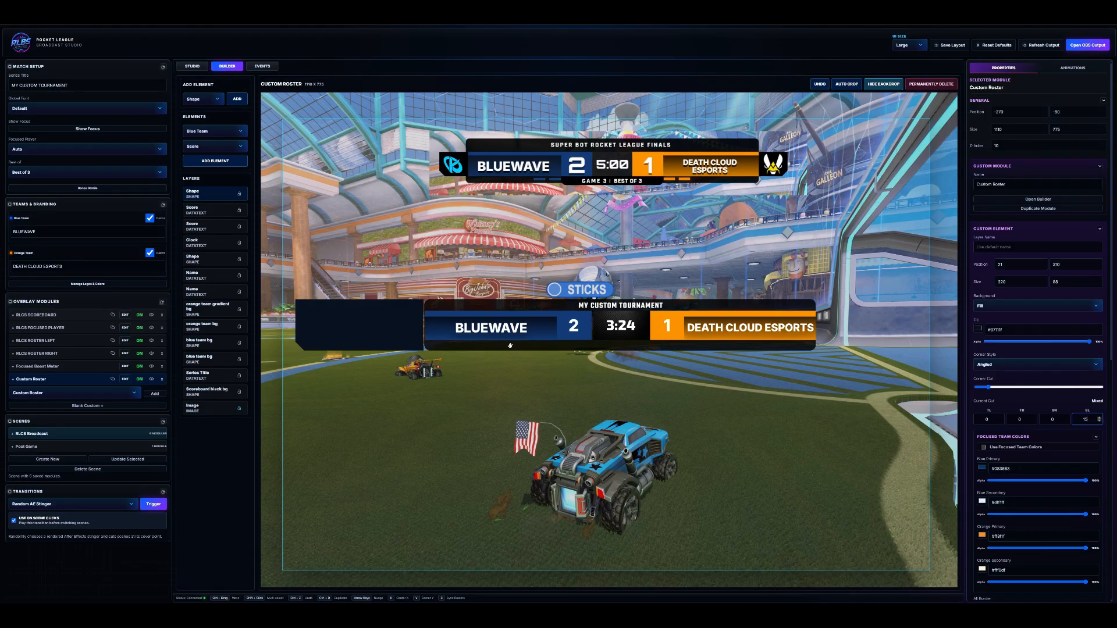
Shrink the angled shape to about 61 × 50 and fit it flush against the outer edge of the blue panel.
click(380, 325)
drag(298, 322, 398, 327)
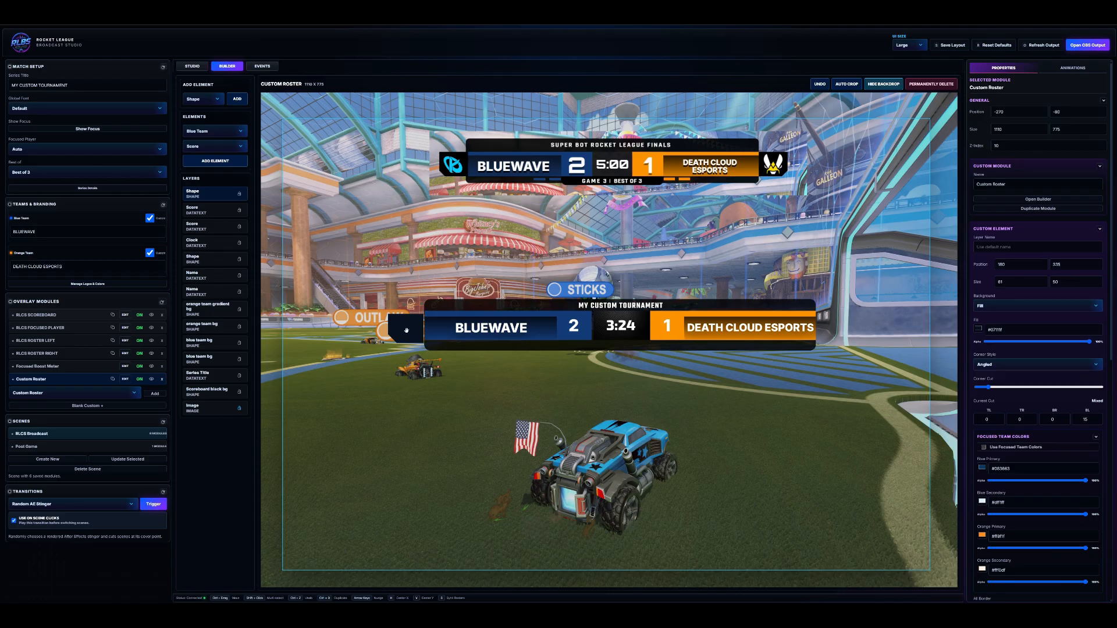
key(Right)
key(Right)
key(Down)
key(Down)
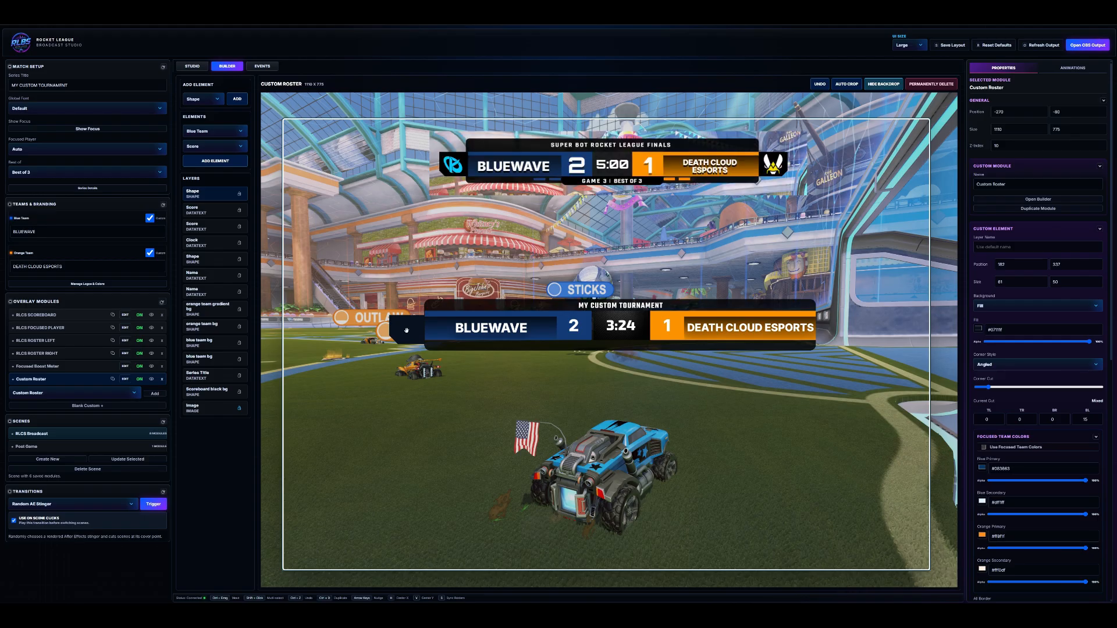
key(Down)
Duplicate the angled shape and mirror its corner cut by clearing the BL value and setting BR to 15.
key(ctrl+d)
drag(406, 330, 745, 385)
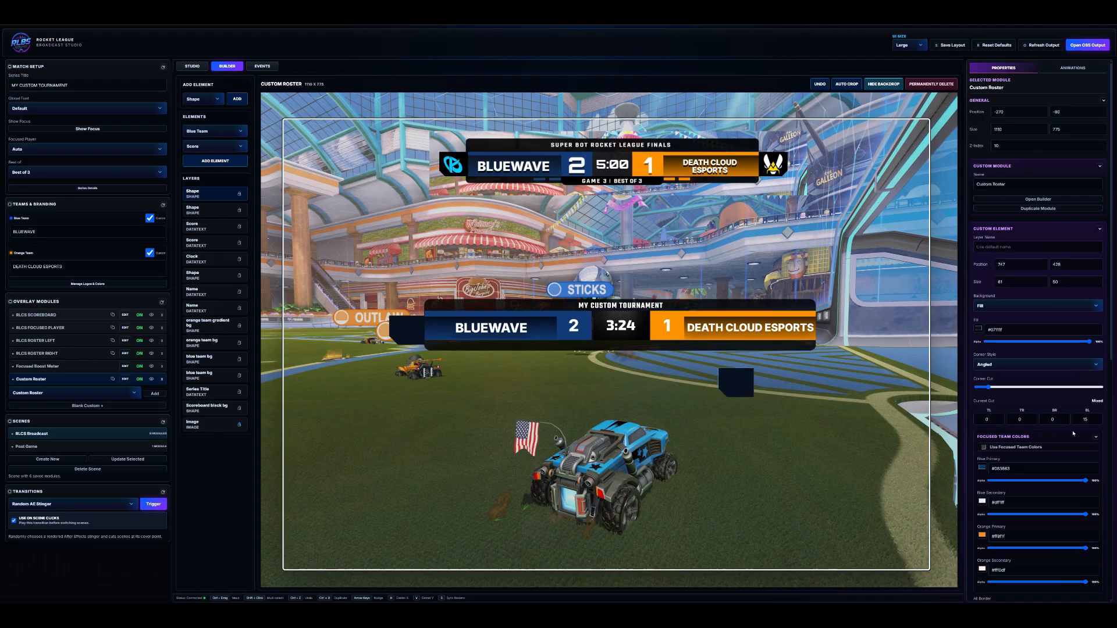
click(1087, 419)
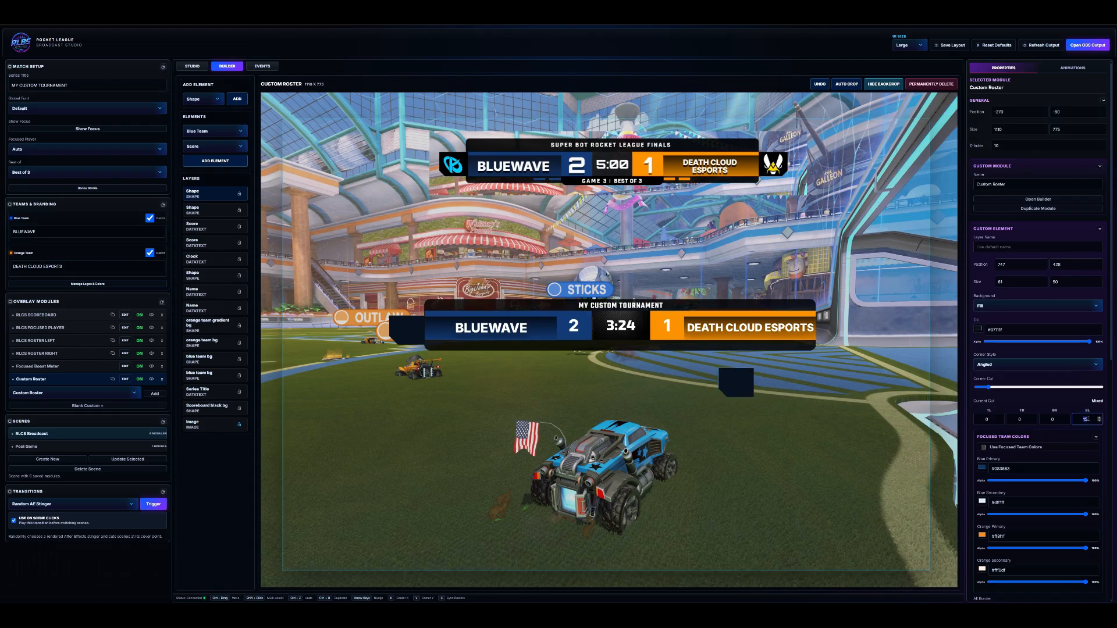
key(super)
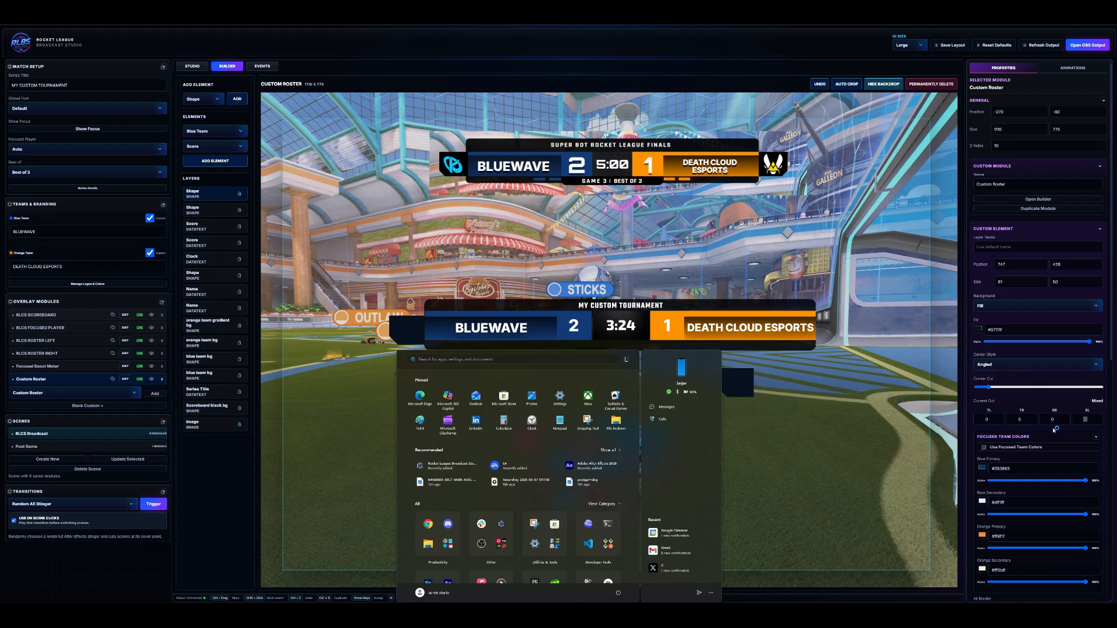
click(1085, 419)
key(BackSpace)
key(BackSpace)
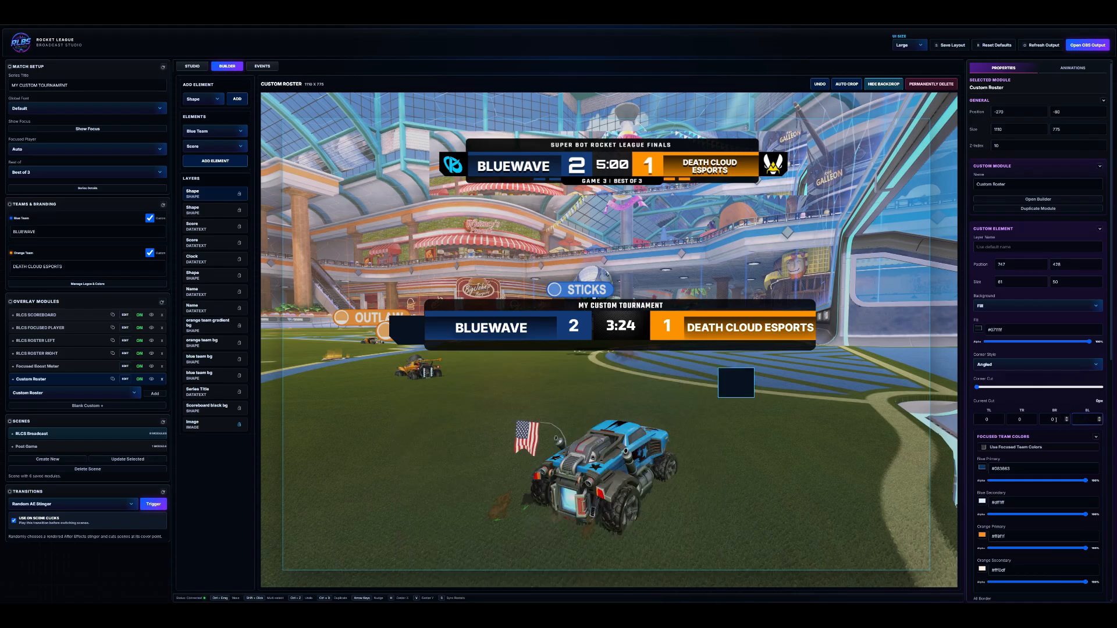
click(1055, 419)
text(15)
Fit the mirrored shape flush against the outer edge of the orange panel, level with the scoreboard.
drag(737, 383, 837, 330)
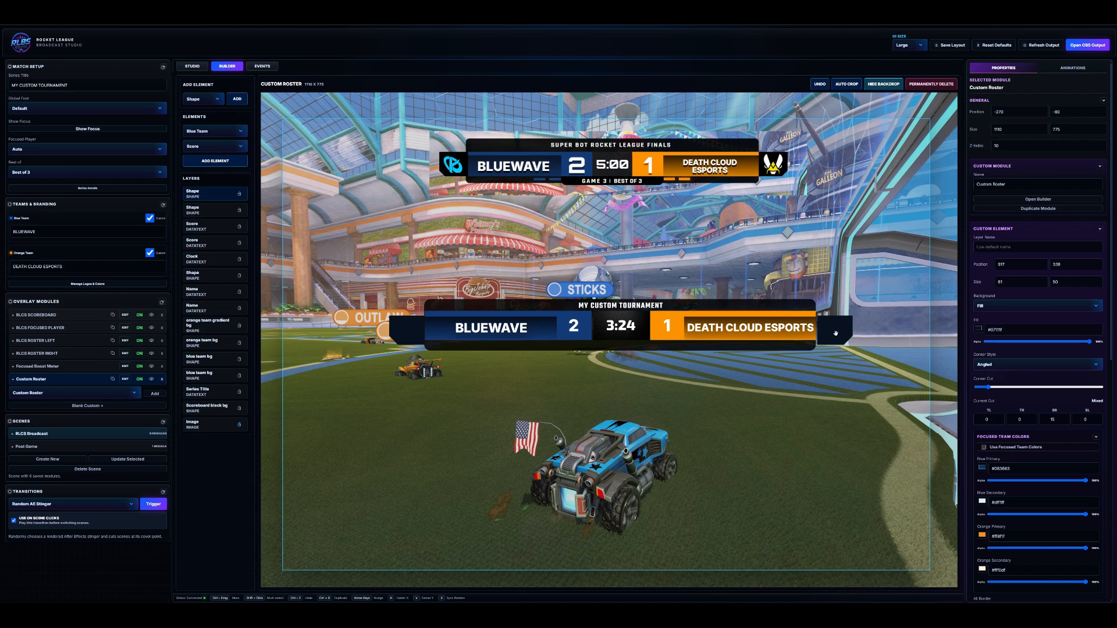
key(Left)
key(Left)
key(Left)
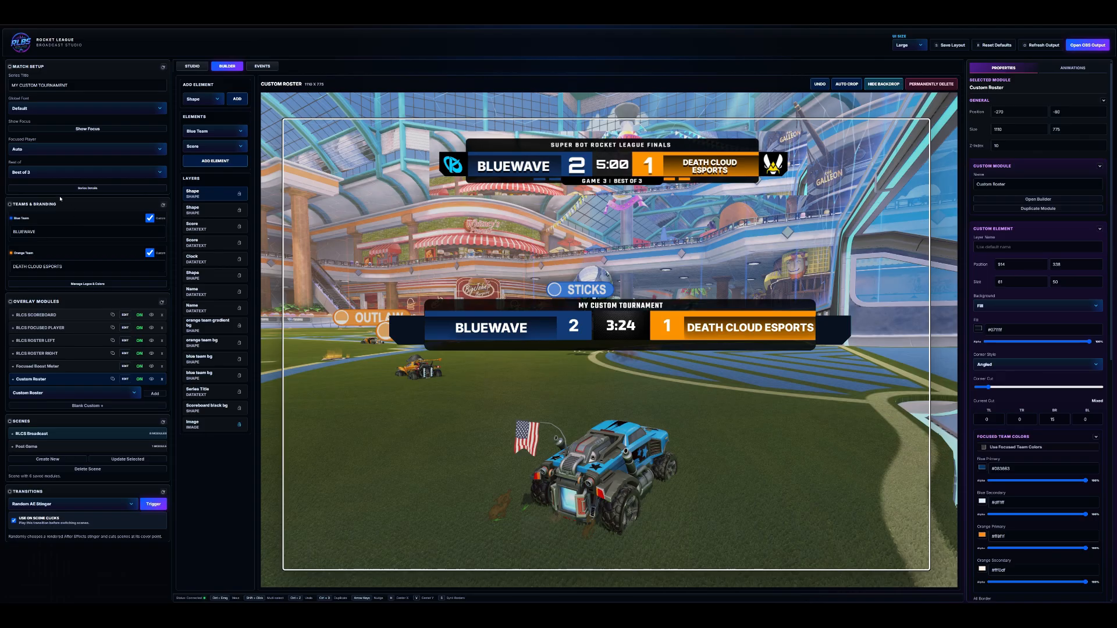
Show the team logo and colour settings, then add a Blue Team Logo element of about 44 × 47 inside the blue-side angled shape.
click(79, 284)
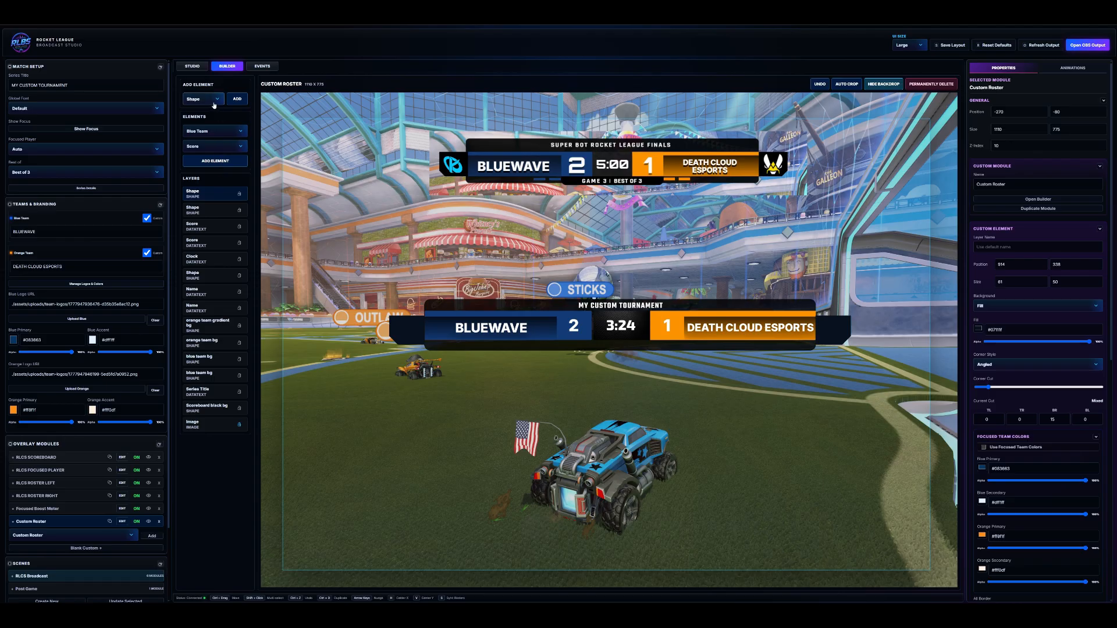
click(214, 146)
click(218, 163)
click(216, 161)
drag(585, 250, 409, 331)
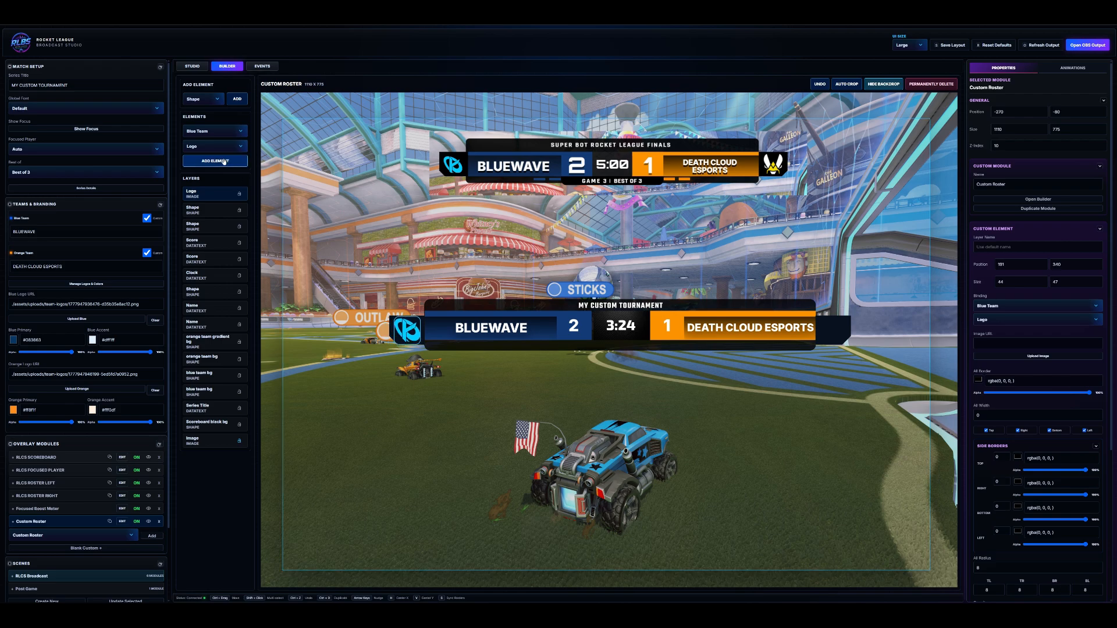
Duplicate the logo into the orange-side angled shape and bind the copy to Orange Team.
key(ctrl+d)
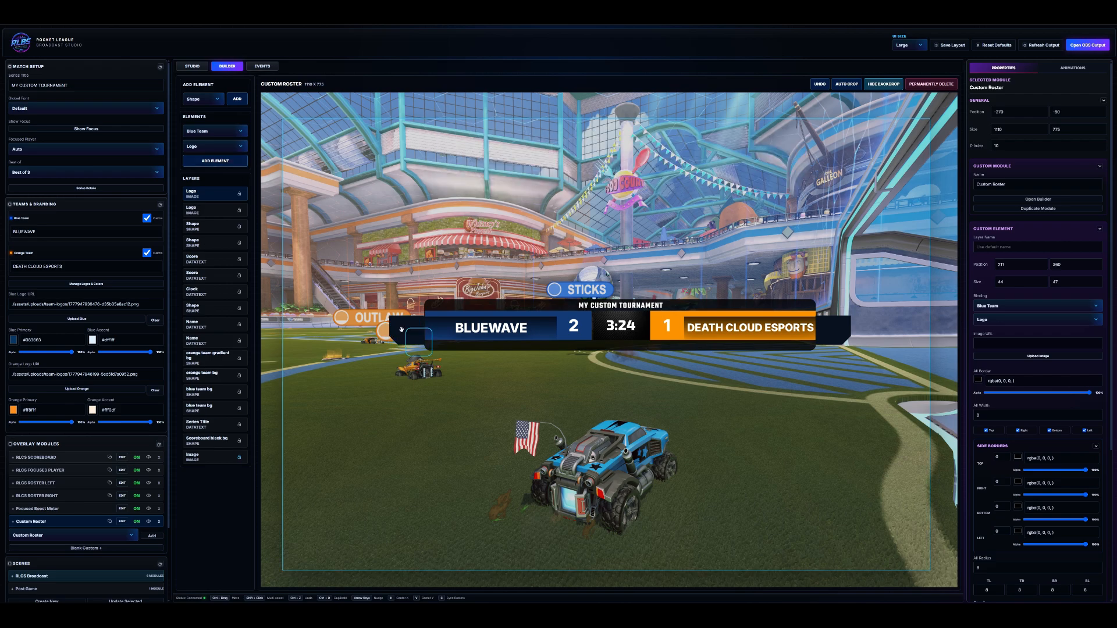
drag(402, 331, 832, 334)
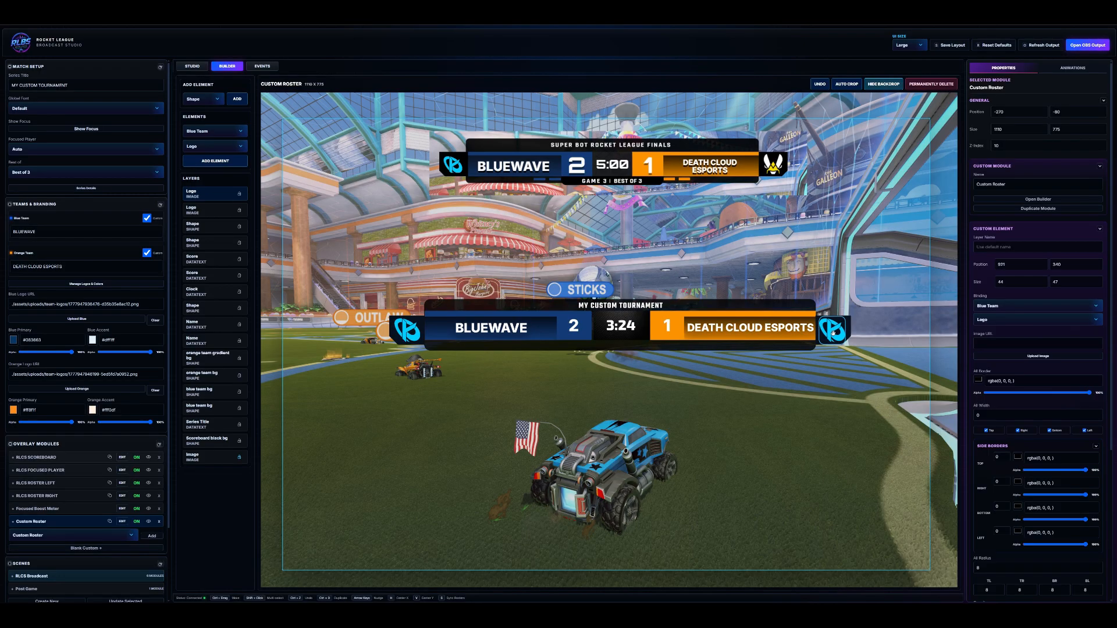
click(1023, 306)
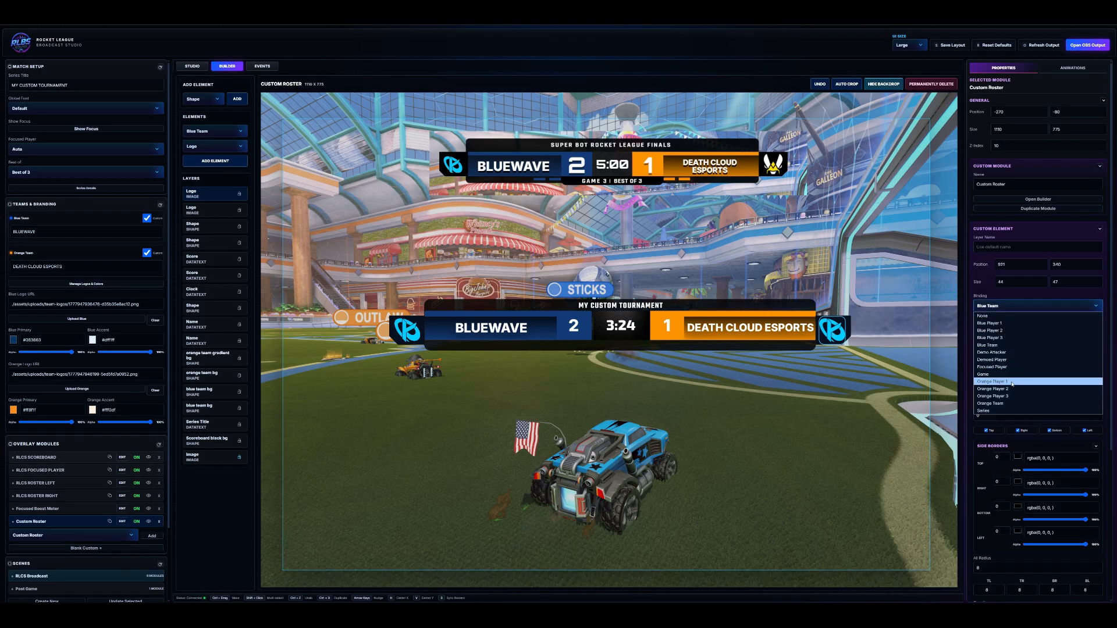
click(1007, 404)
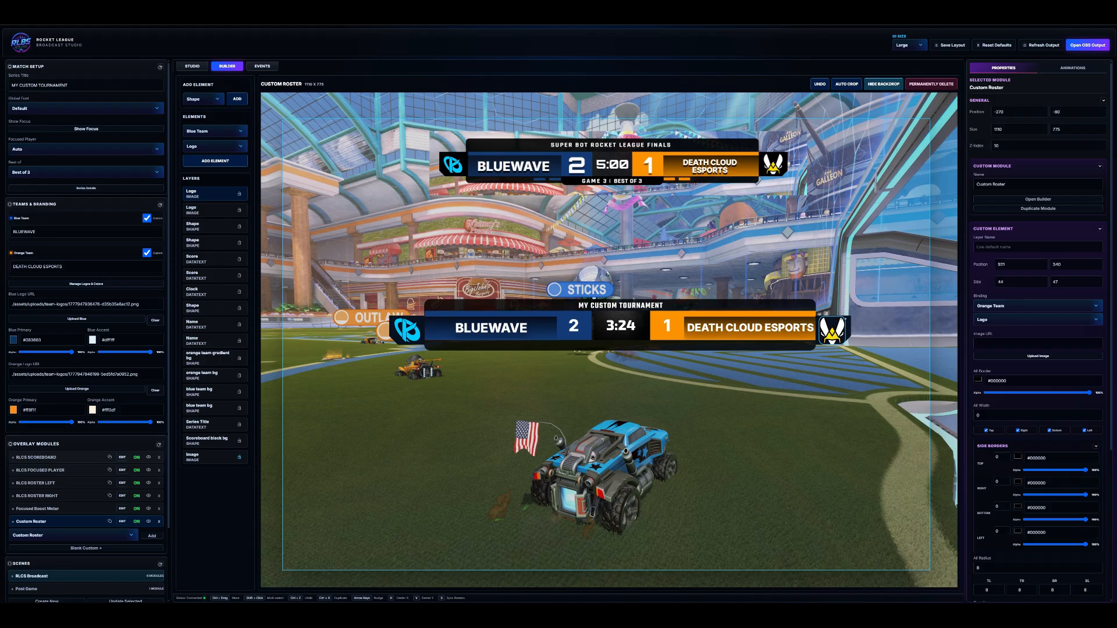
click(852, 351)
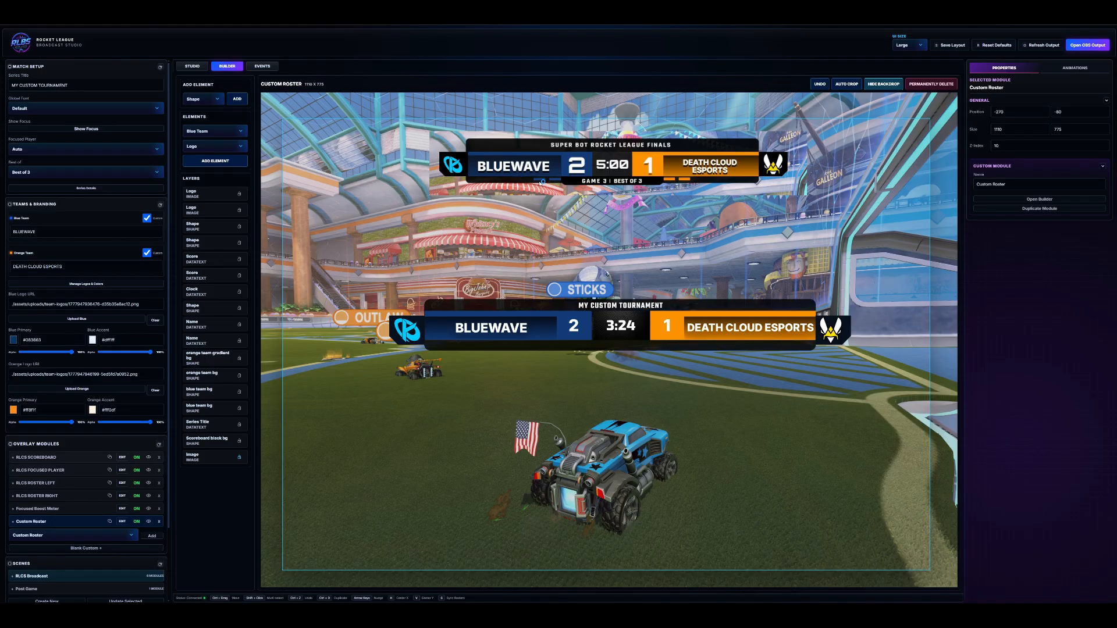
Add a Series Wins Bar for the blue team, place it below the blue panel, and justify its markers Right.
click(216, 103)
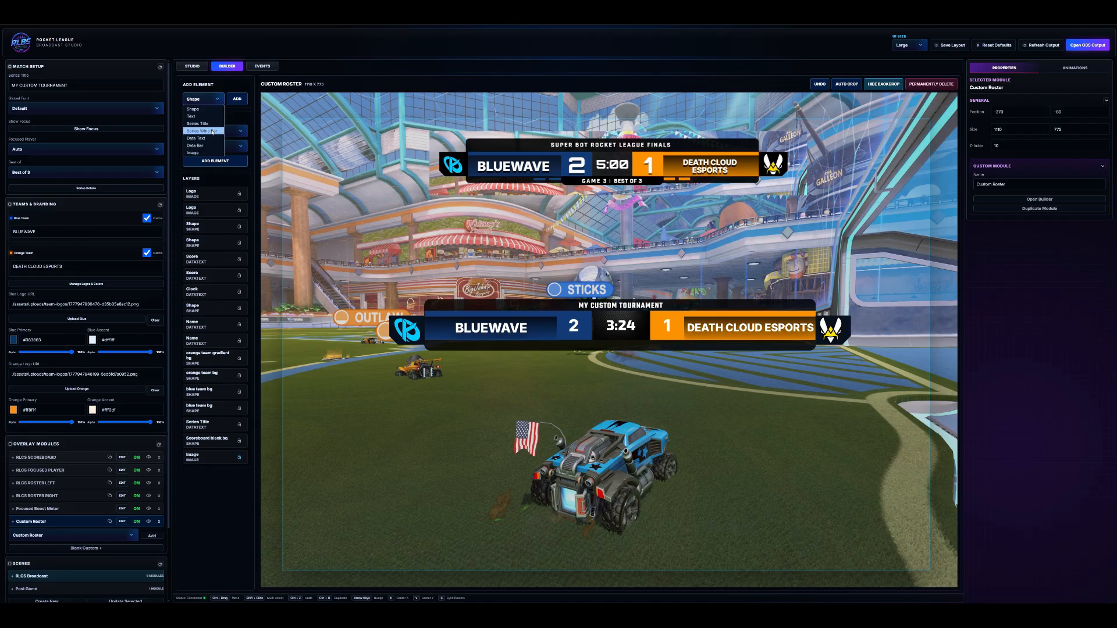
click(213, 131)
click(237, 99)
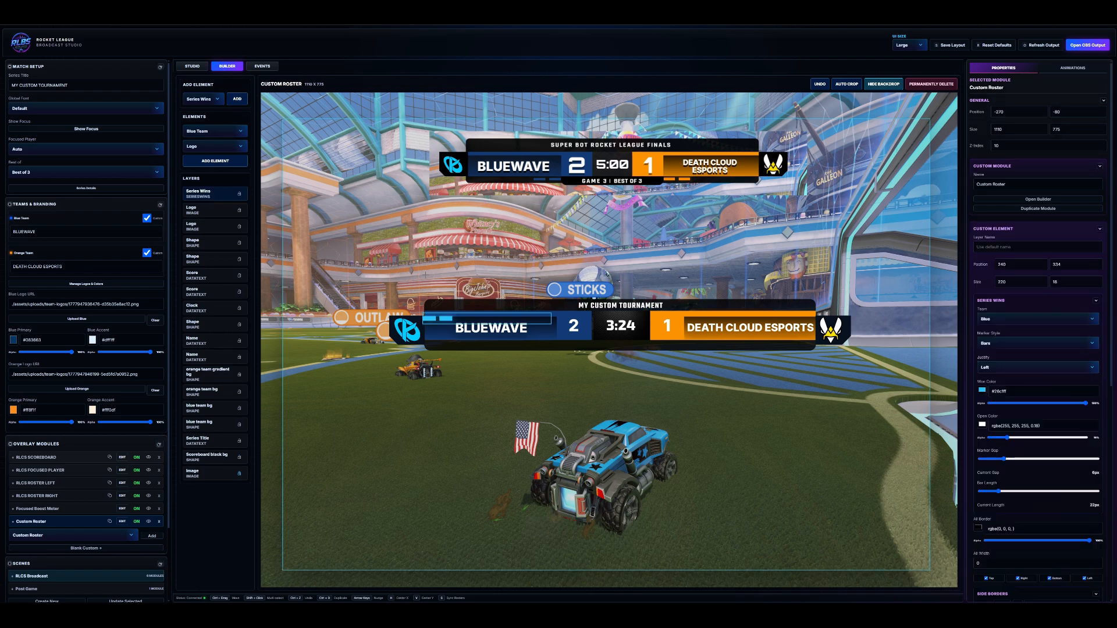
drag(442, 318, 483, 345)
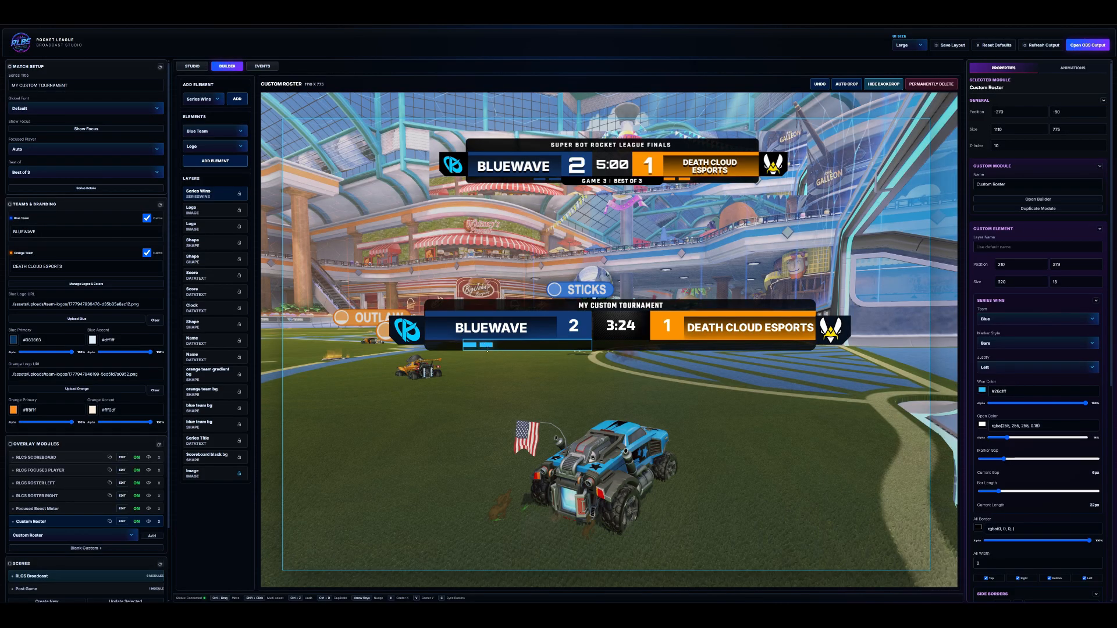
click(1005, 367)
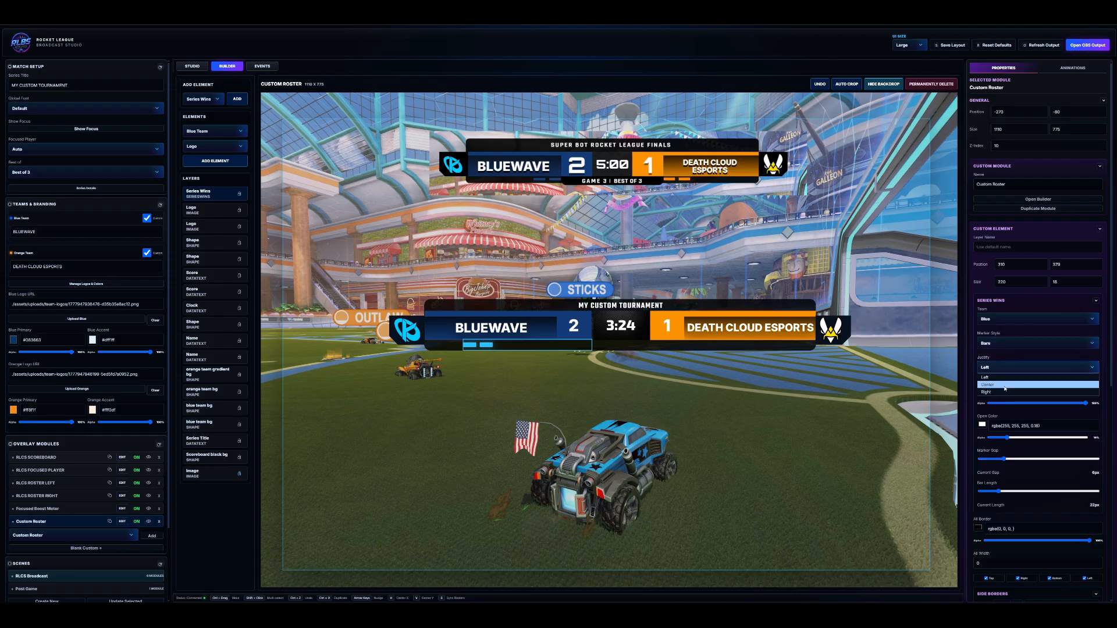
click(987, 392)
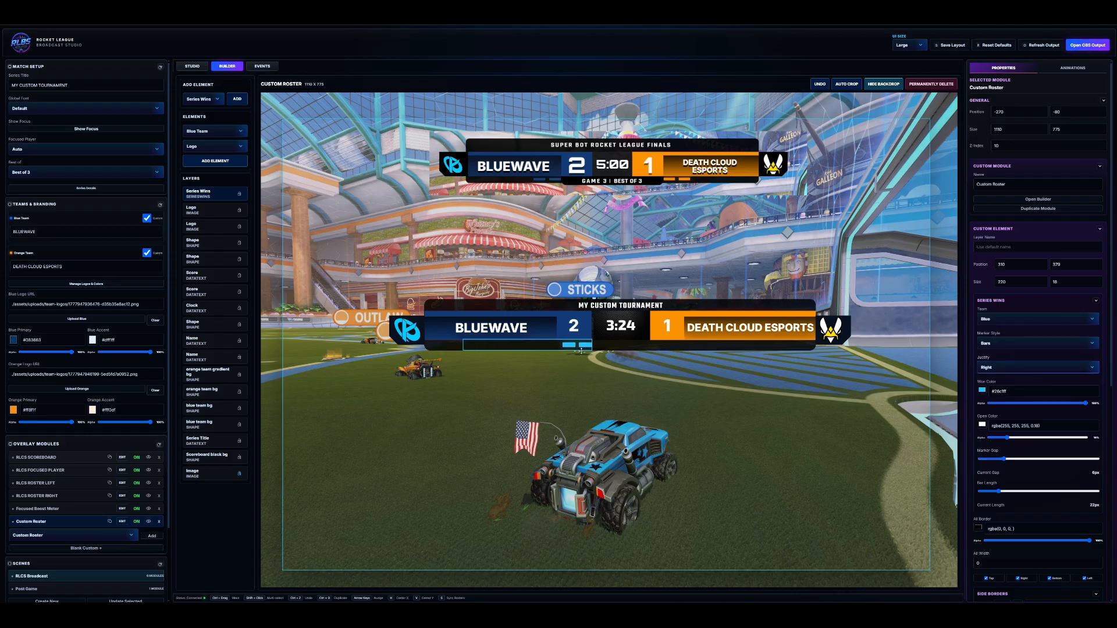
Duplicate the series-wins bar below the orange panel, justify the copy Left and assign it to the Orange team.
key(ctrl+d)
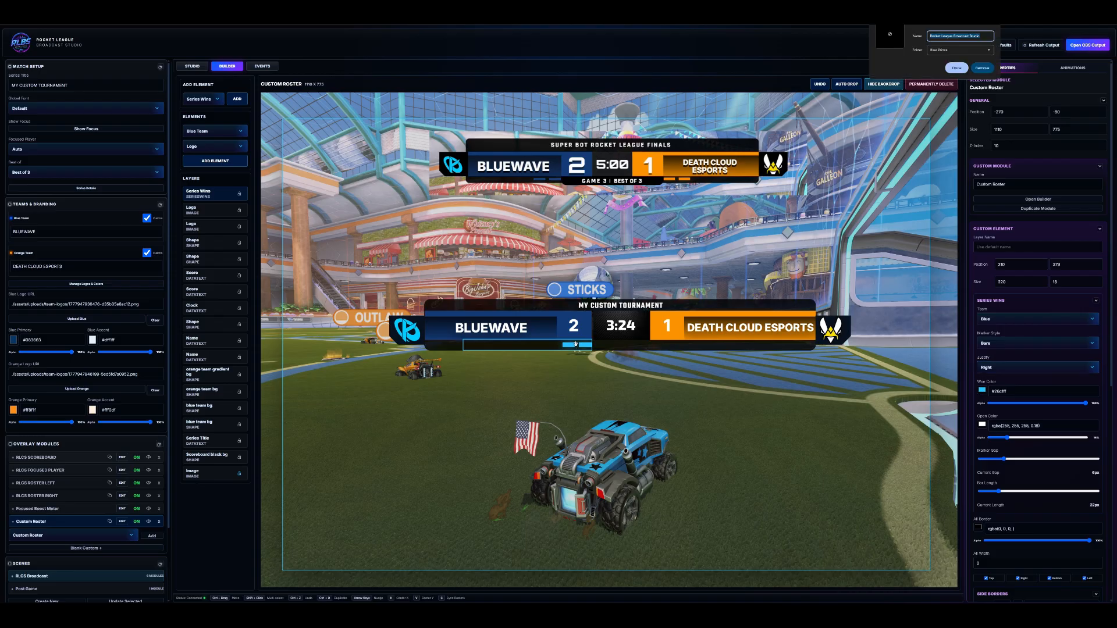
click(993, 14)
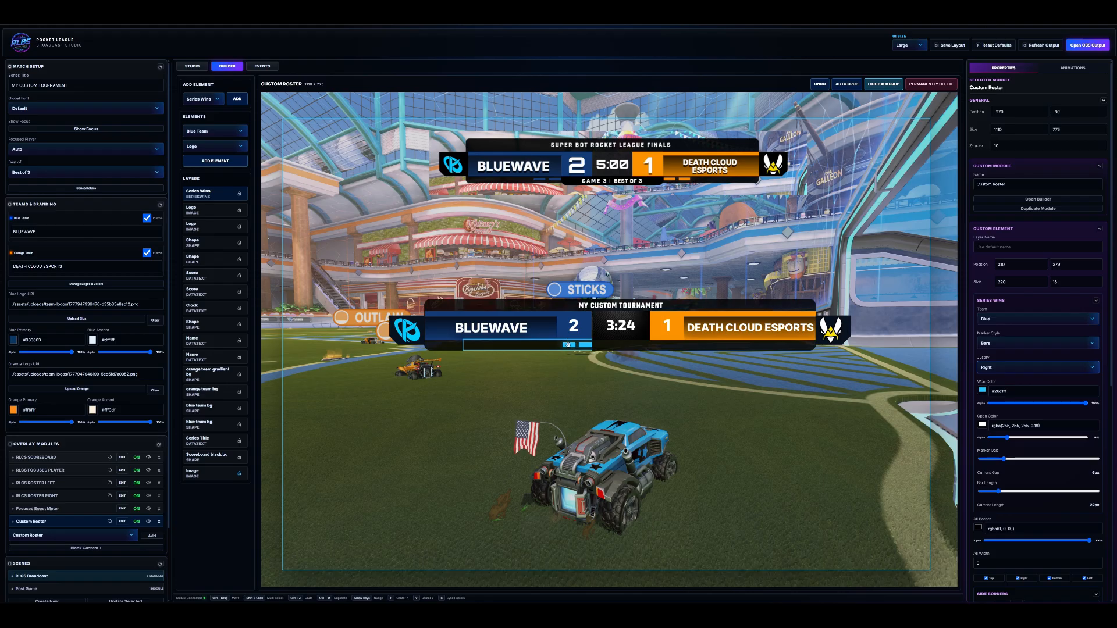
key(ctrl+d)
drag(578, 357, 754, 345)
click(1043, 368)
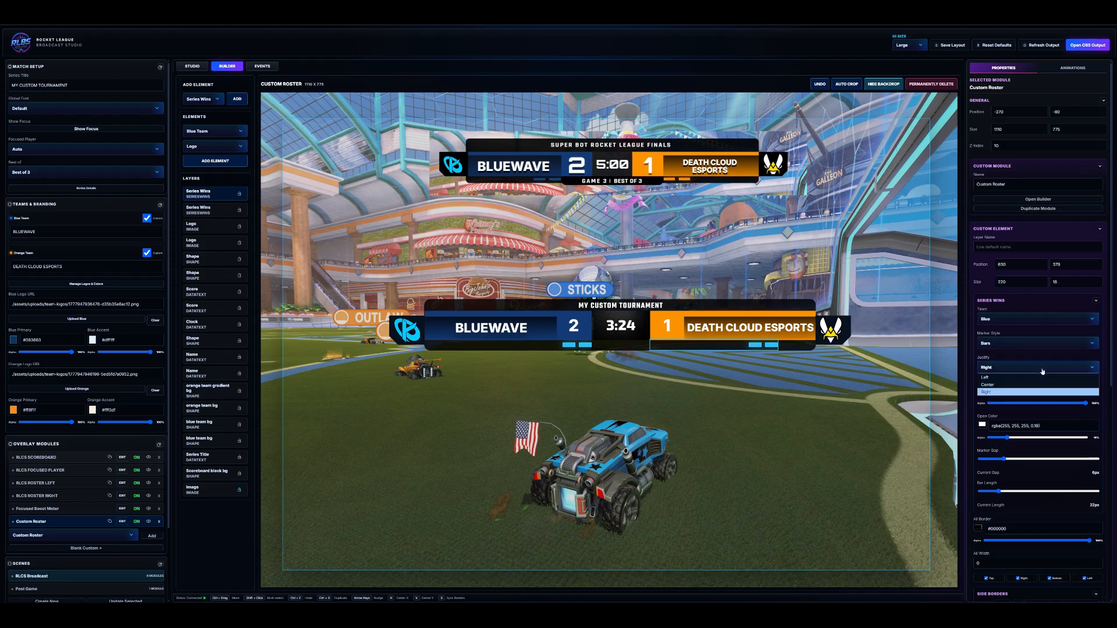
click(1036, 378)
click(1037, 319)
click(1024, 335)
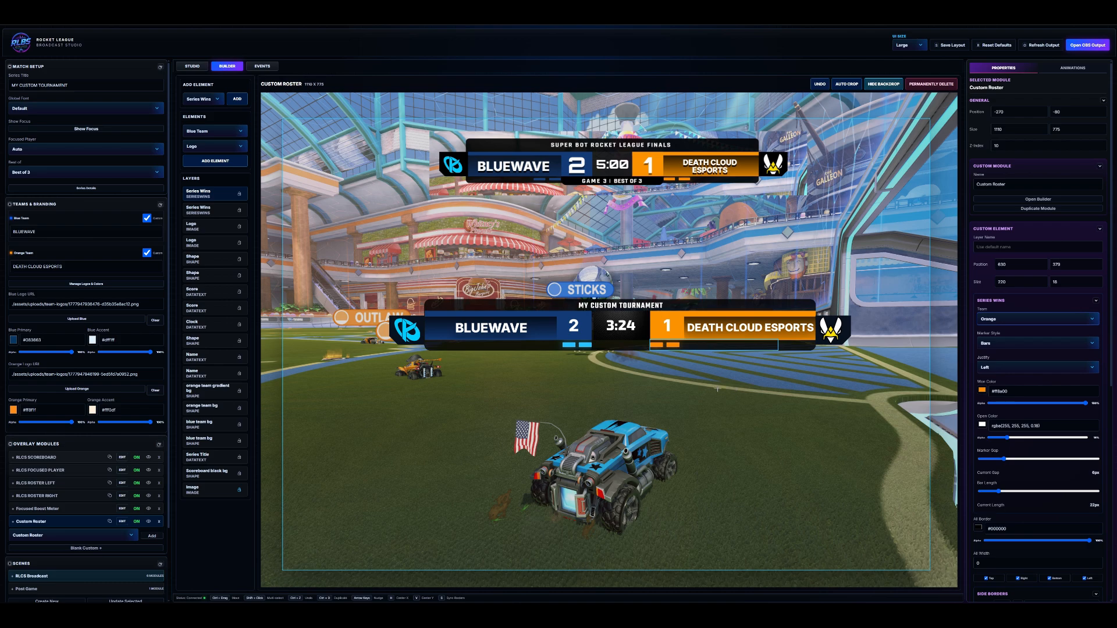
click(688, 361)
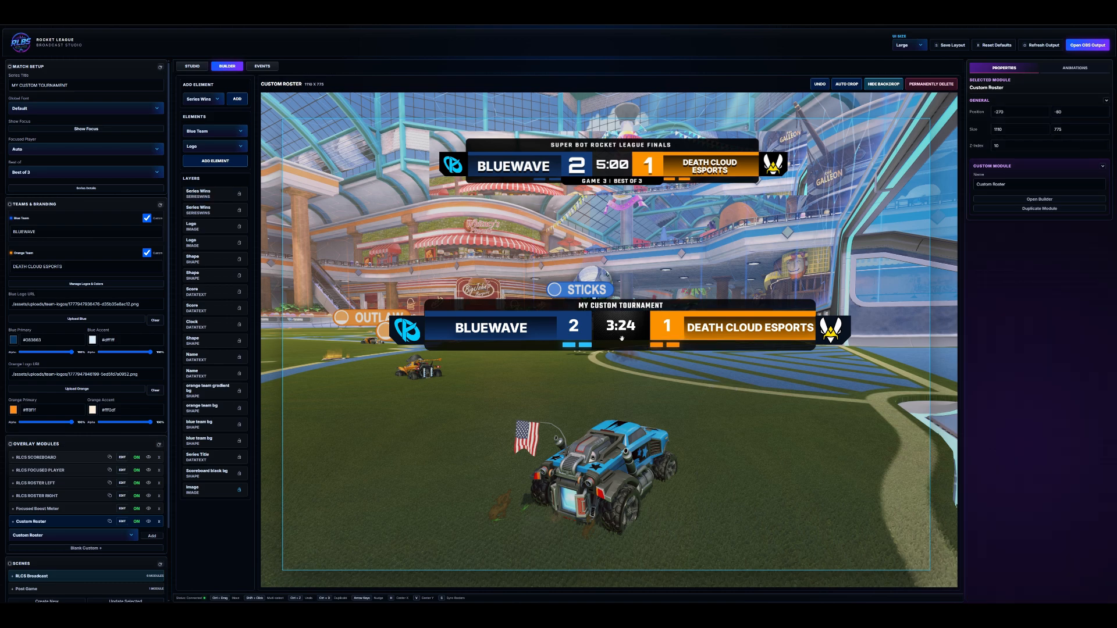
click(213, 100)
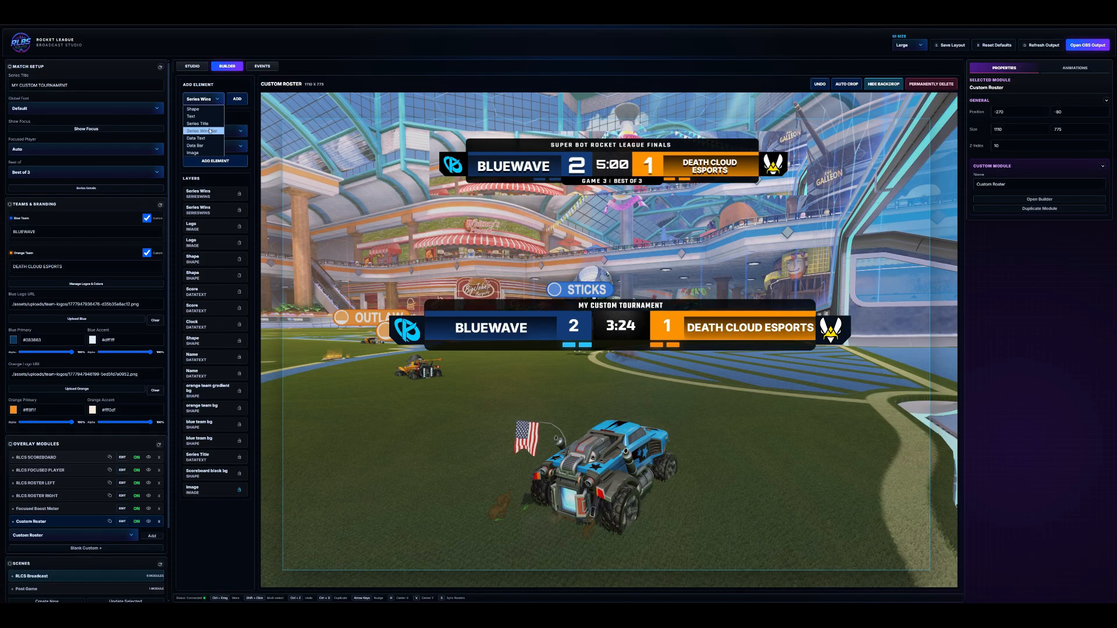
click(196, 138)
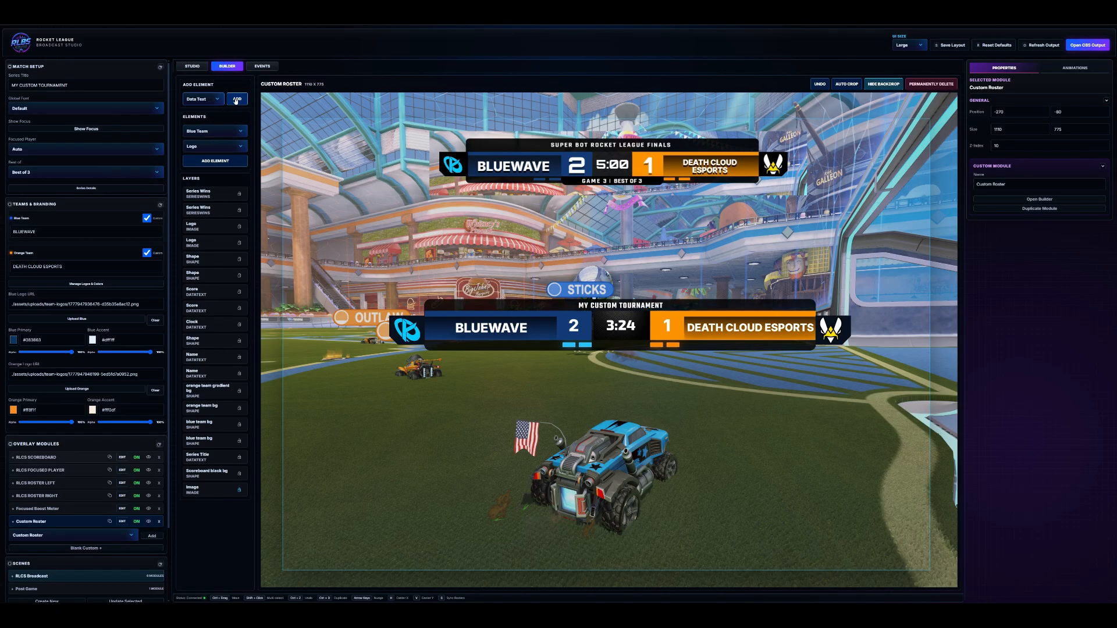
click(203, 99)
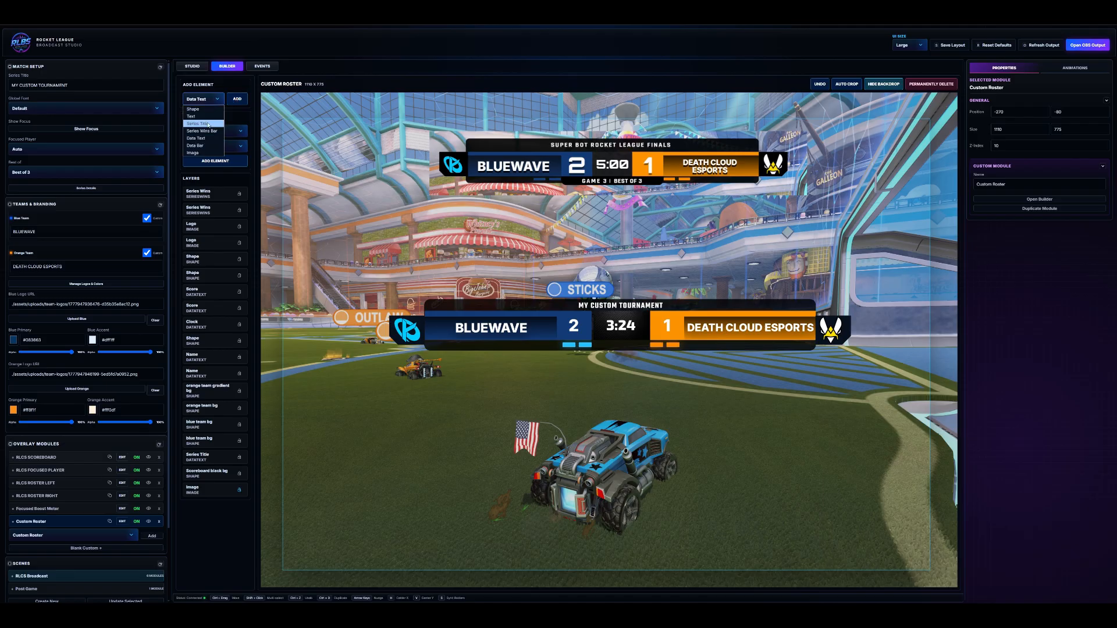
click(208, 126)
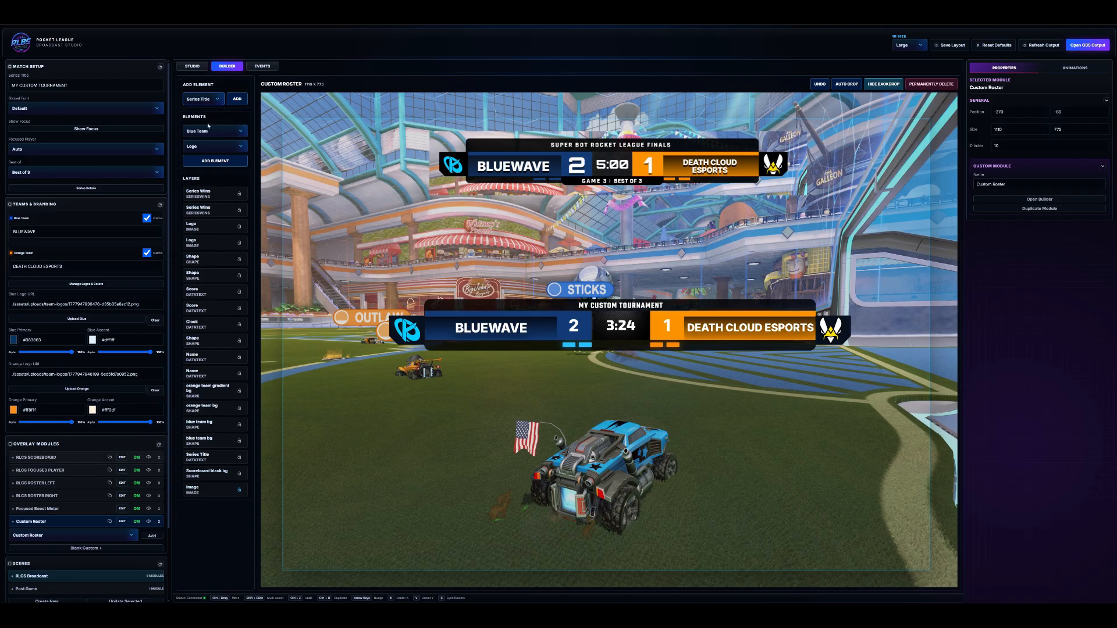
click(210, 104)
click(210, 104)
Add a Series Current Game element and place it just below the match clock.
click(211, 132)
click(205, 228)
click(223, 150)
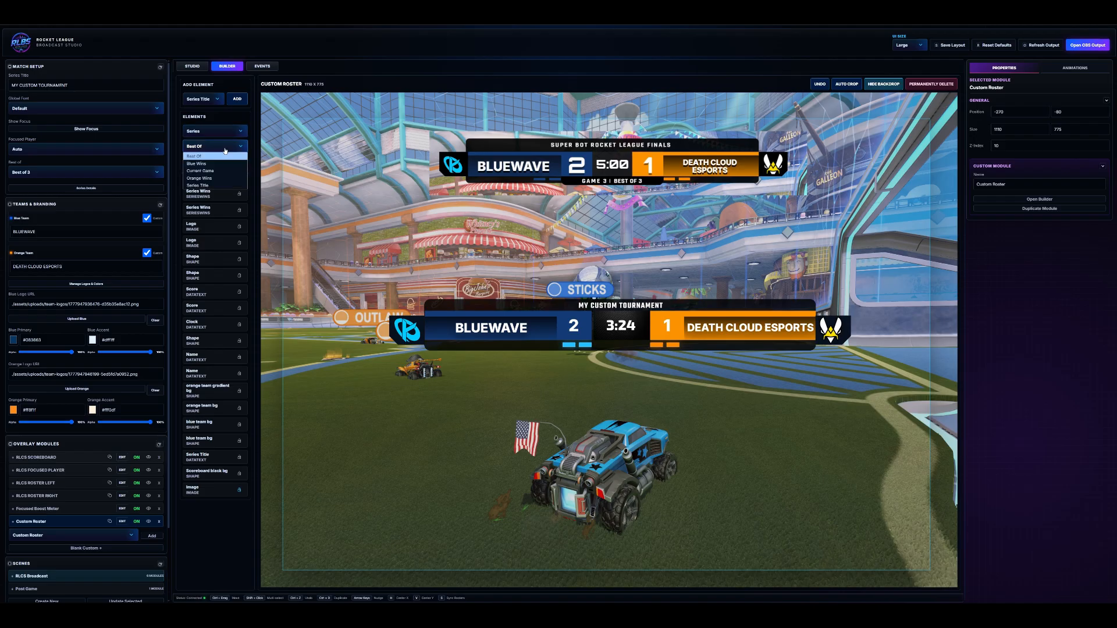
click(201, 170)
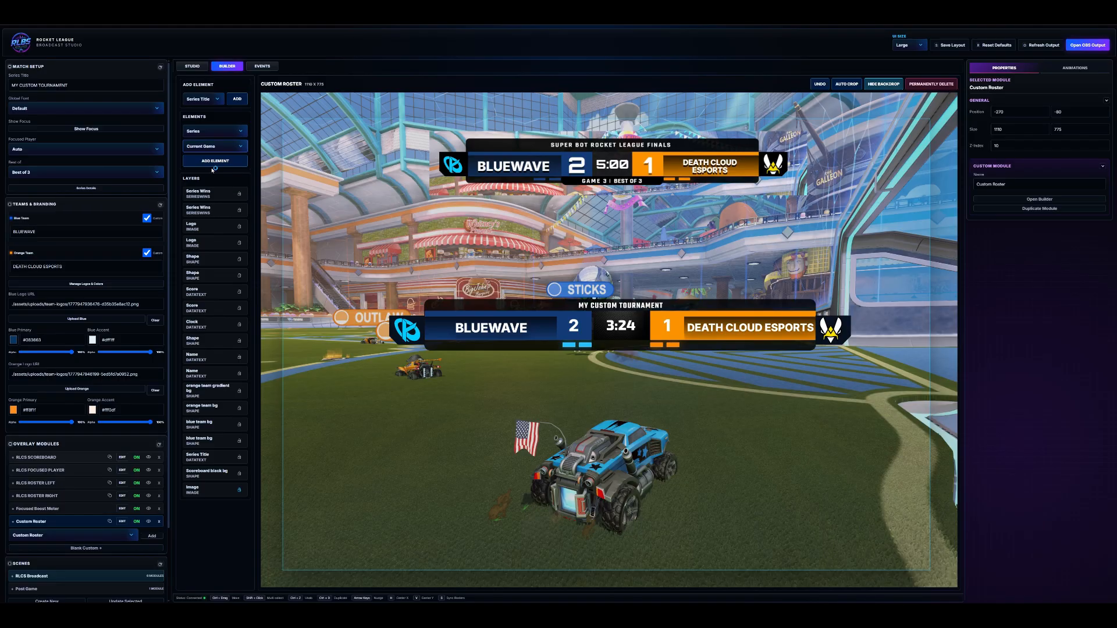
click(215, 161)
drag(461, 289, 617, 347)
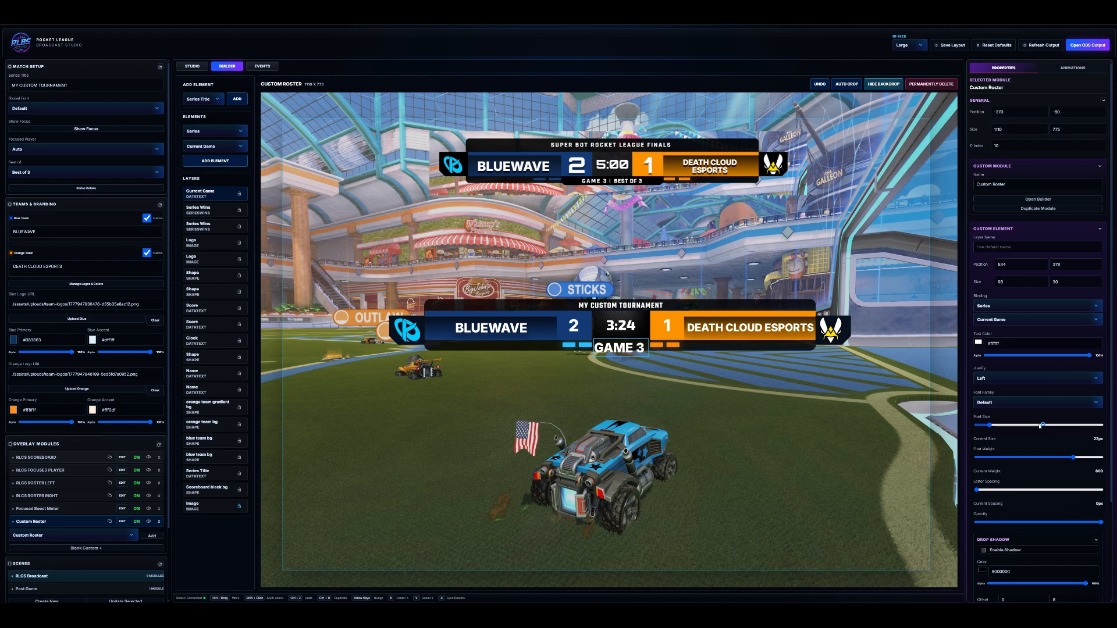
Reduce the Current Game text to the smallest font size and fit it into the strip beside the blue win markers.
drag(995, 427, 983, 426)
drag(604, 349, 603, 347)
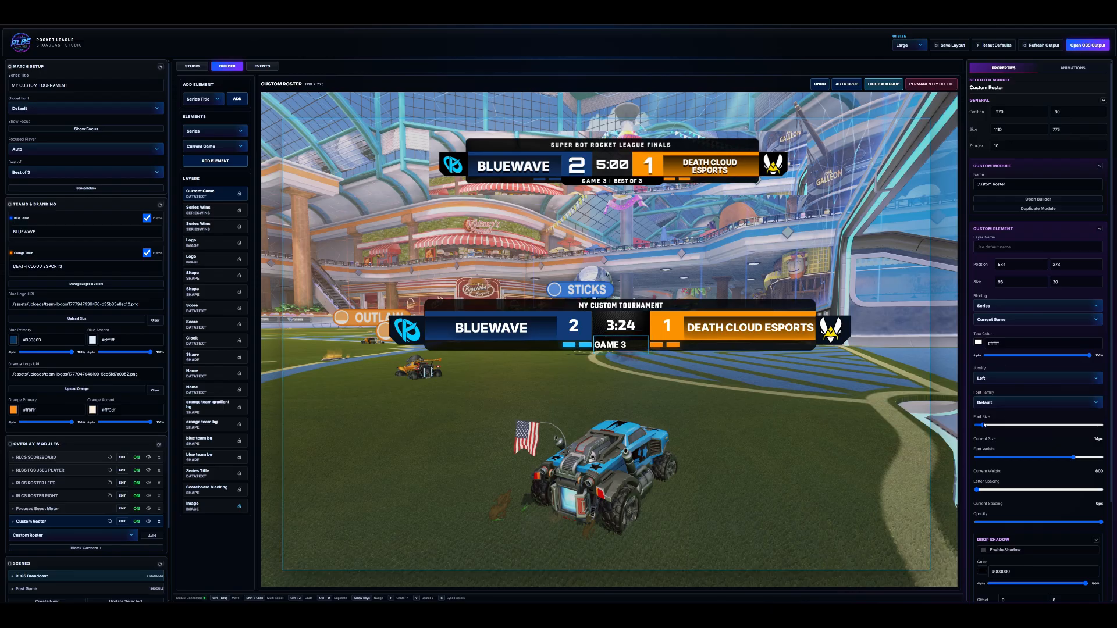
drag(984, 426, 976, 426)
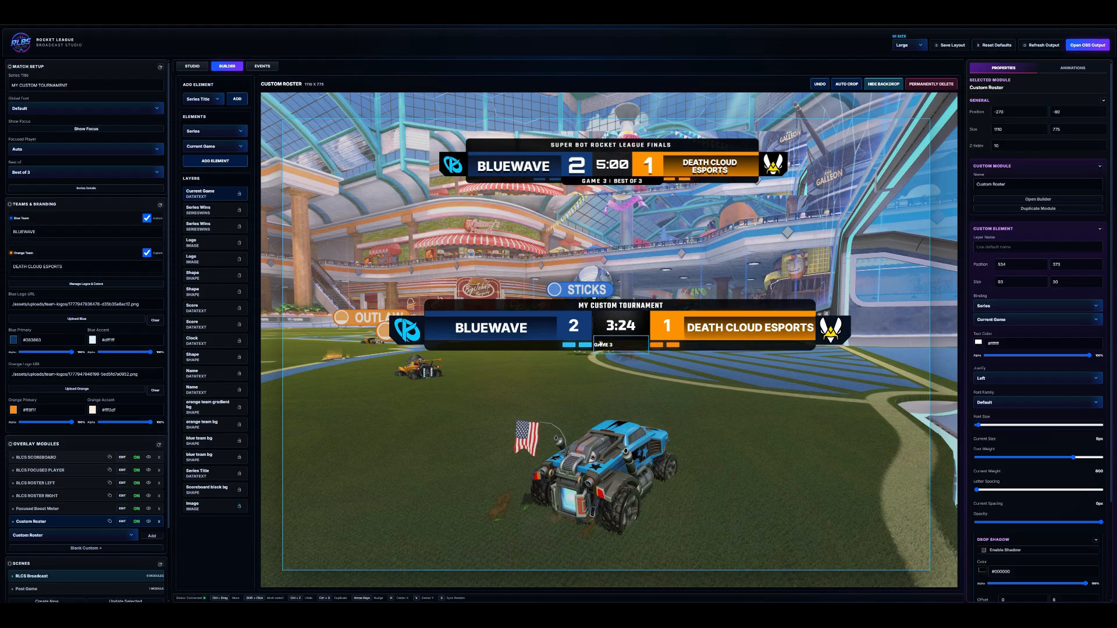
Add a Series Best Of element and move it below the clock, beside the Current Game text.
click(213, 146)
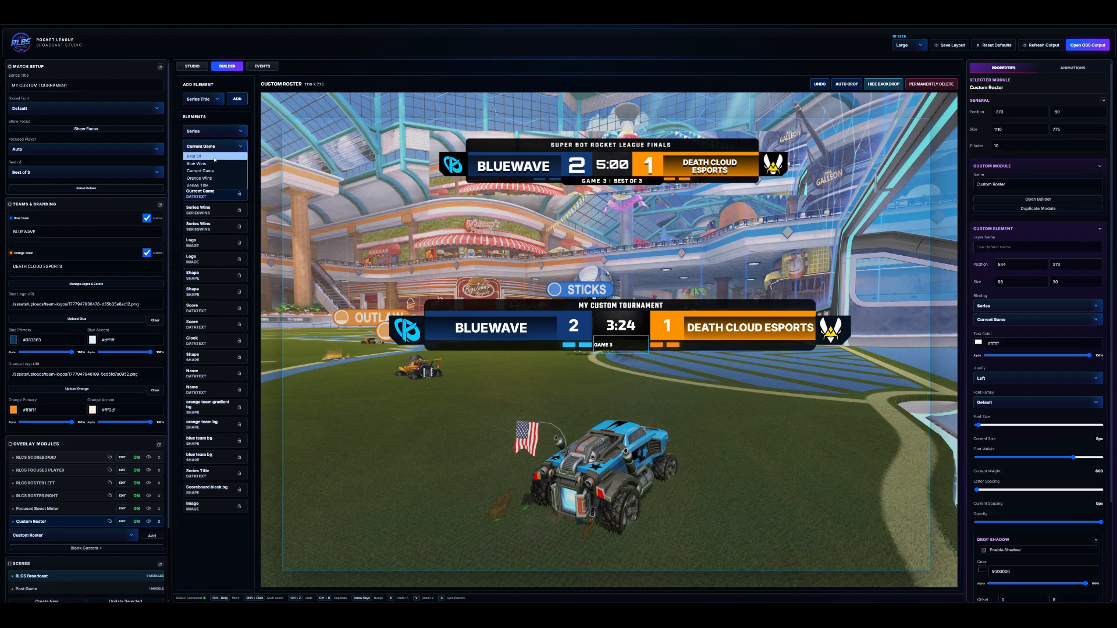
click(215, 157)
click(215, 161)
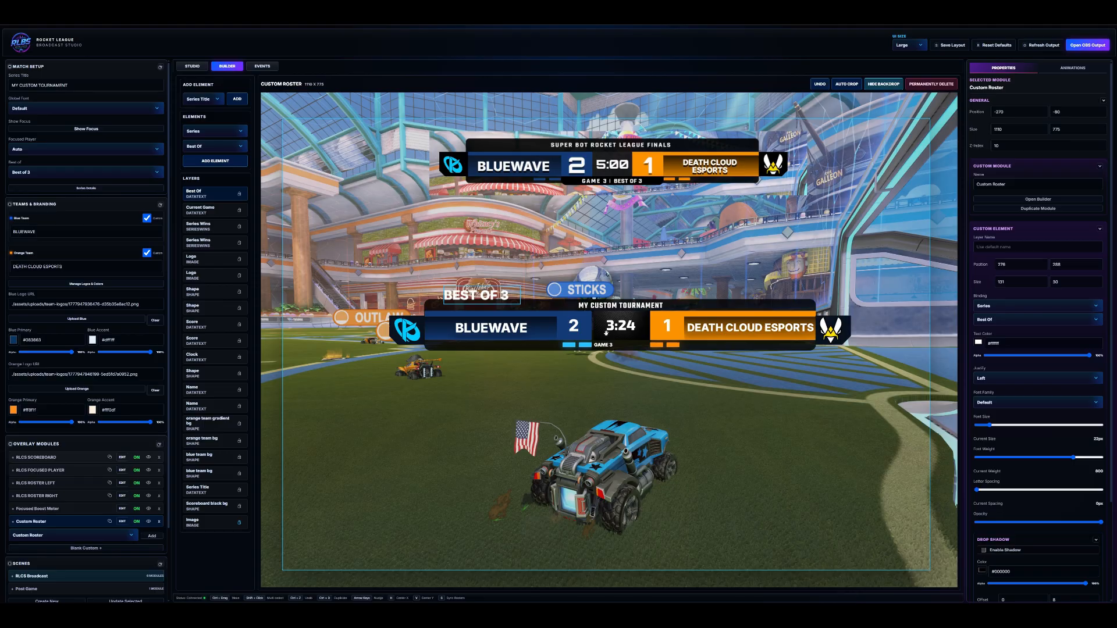
drag(500, 306, 651, 339)
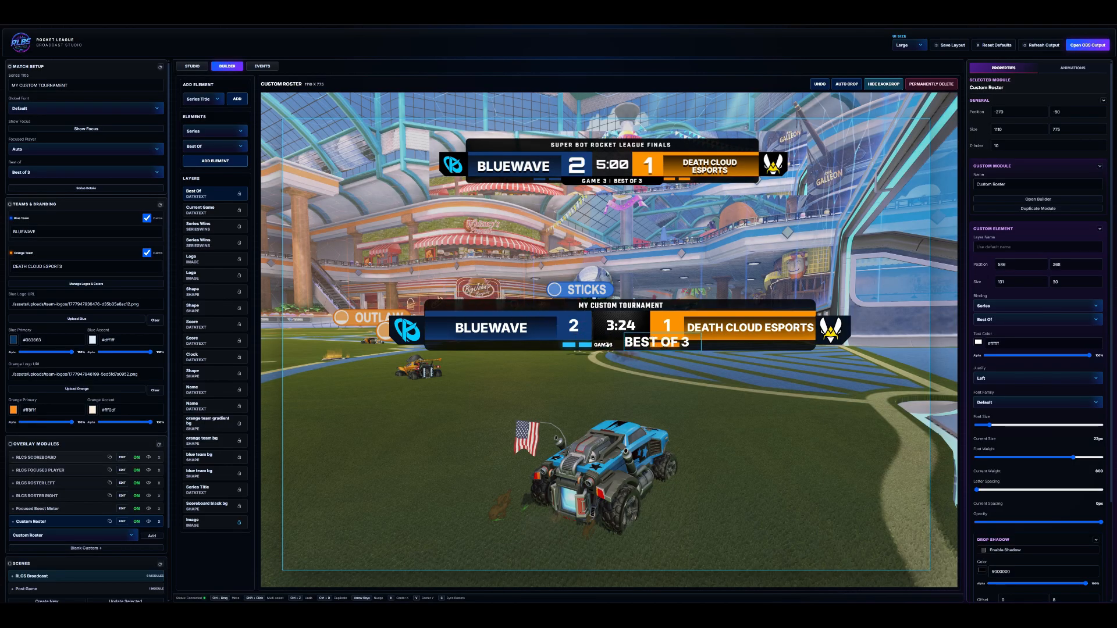
Copy the Current Game text's style onto the Best Of text and align it in line before the orange win markers.
click(602, 346)
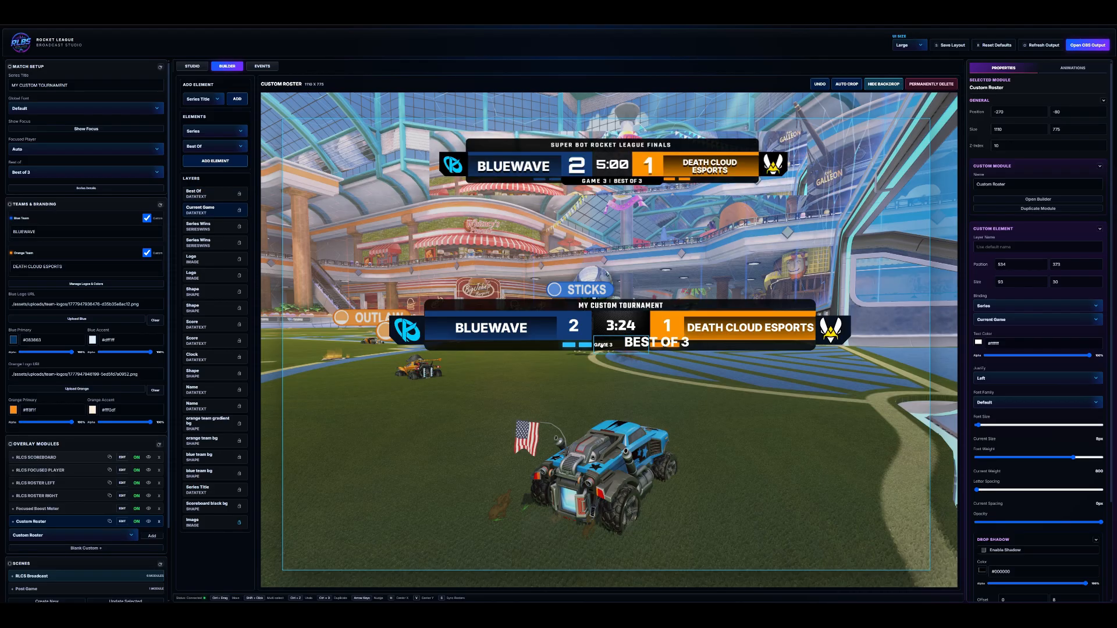
right_click(602, 344)
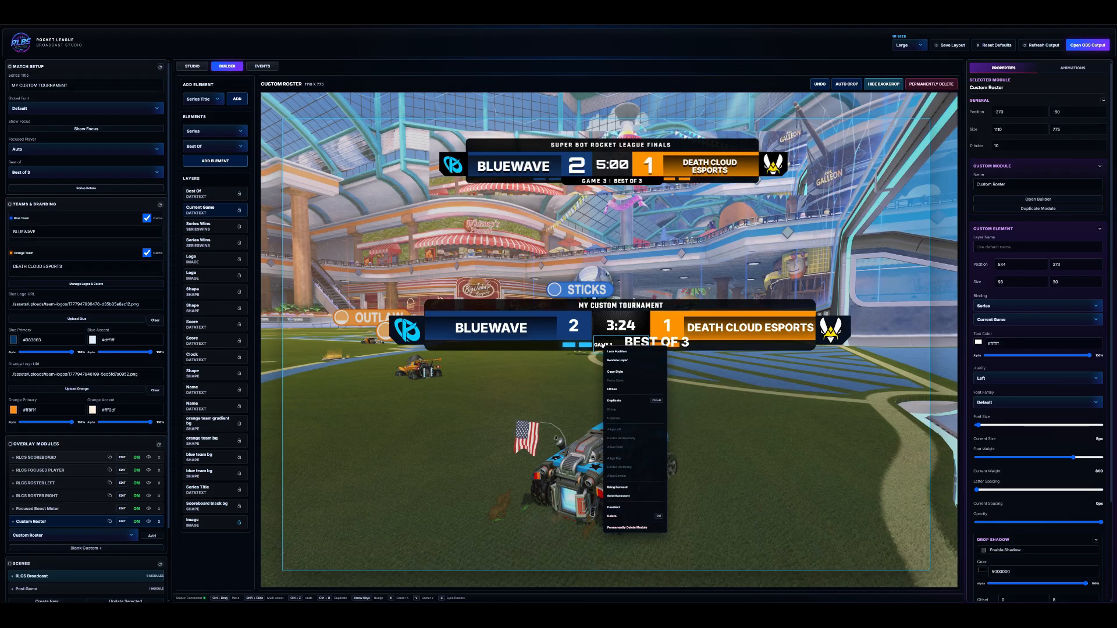
click(615, 372)
click(658, 342)
right_click(659, 341)
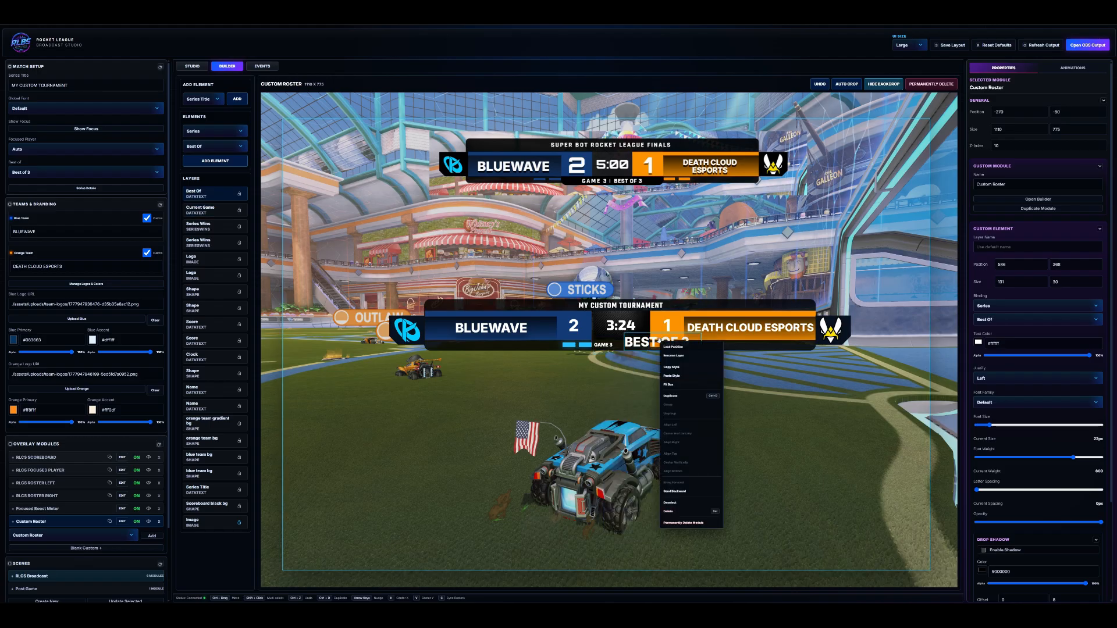
click(676, 375)
drag(640, 344, 634, 343)
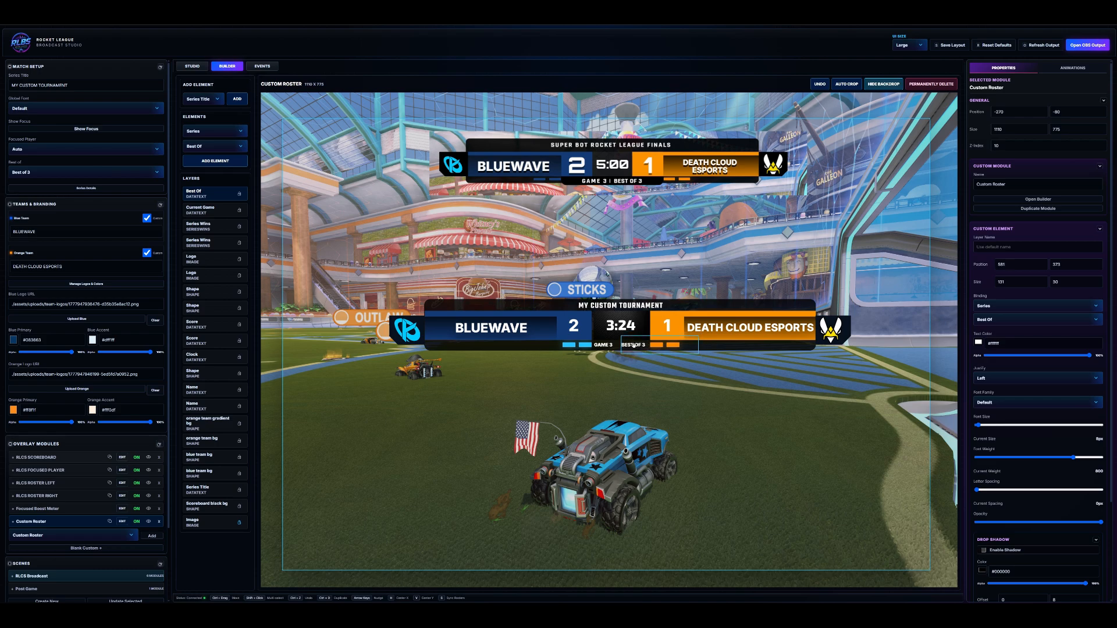
click(667, 372)
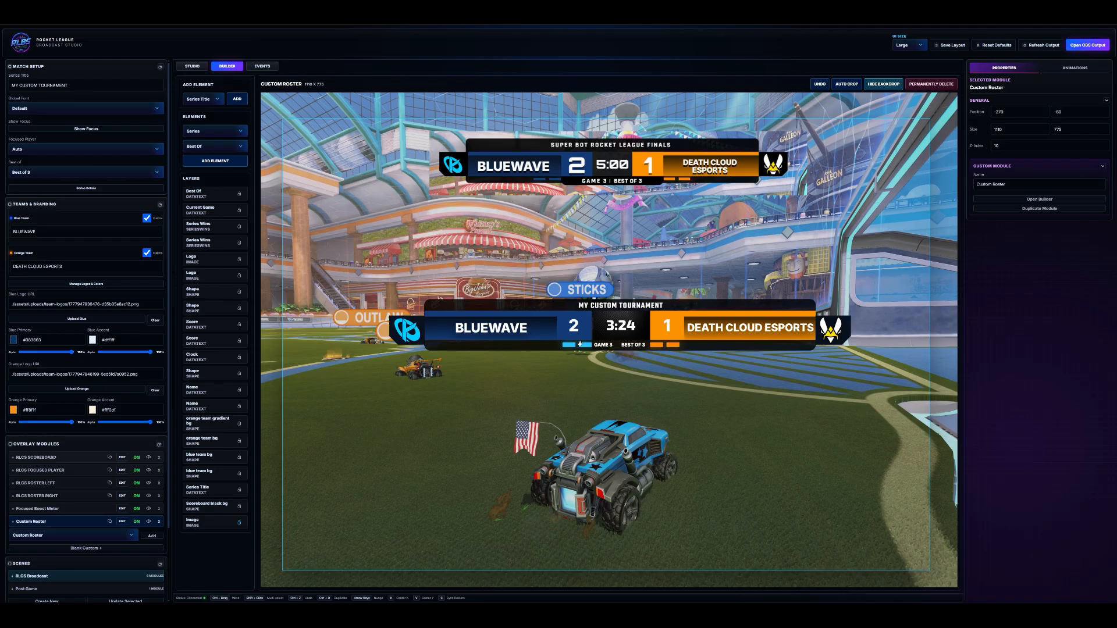
Switch to the studio view and centre the custom module in the scene, at about position 200, 80.
click(198, 66)
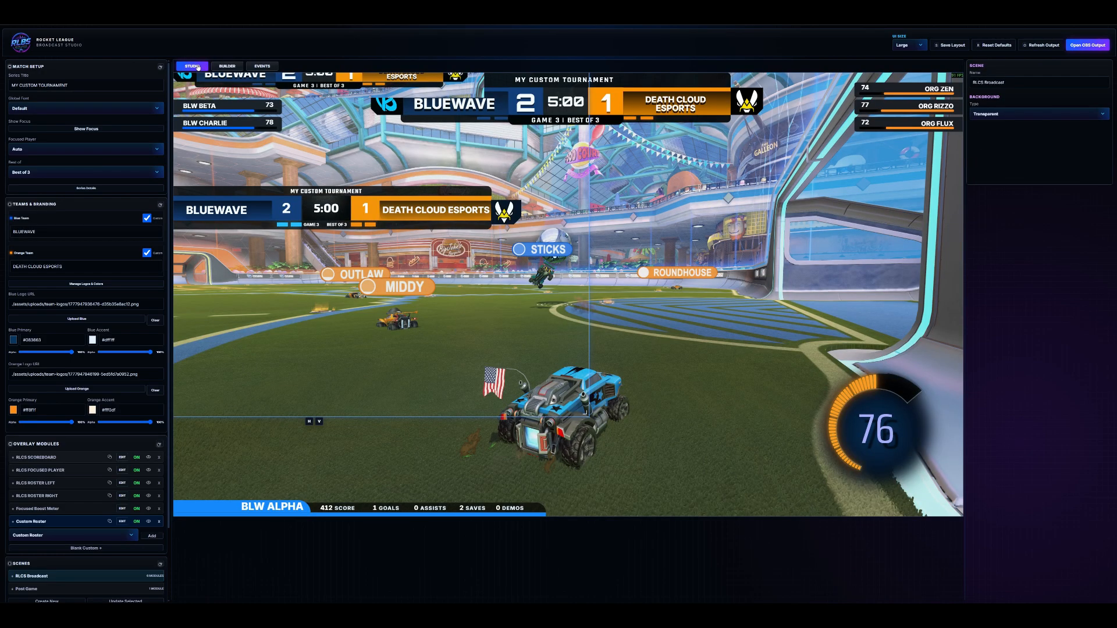
drag(410, 138, 545, 207)
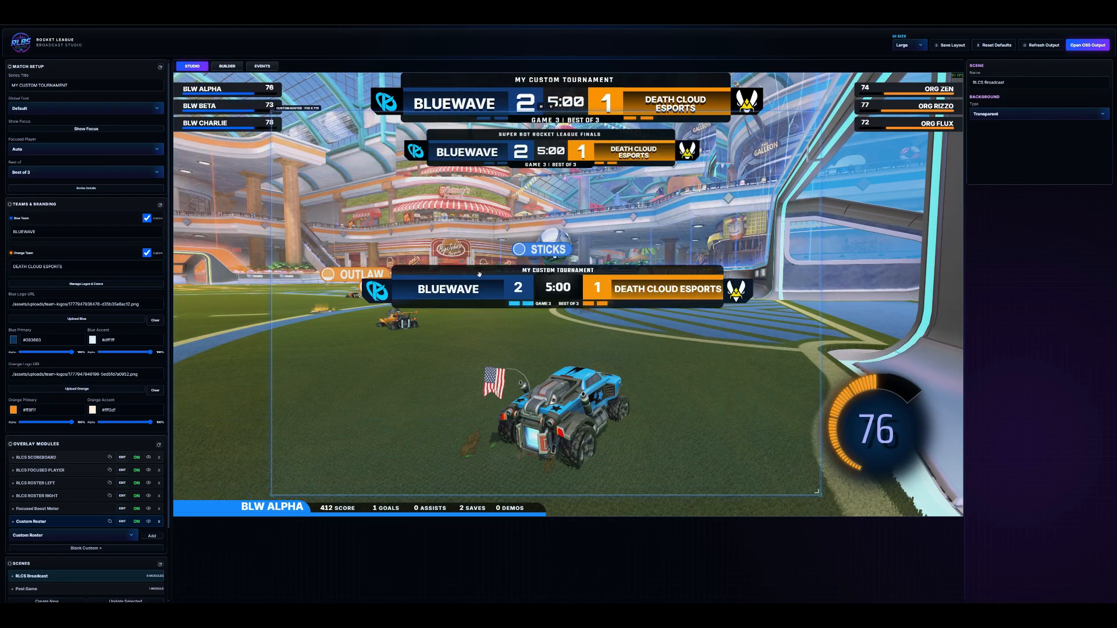
Return to the builder, unlock the reference scoreboard image layer and delete it.
click(228, 66)
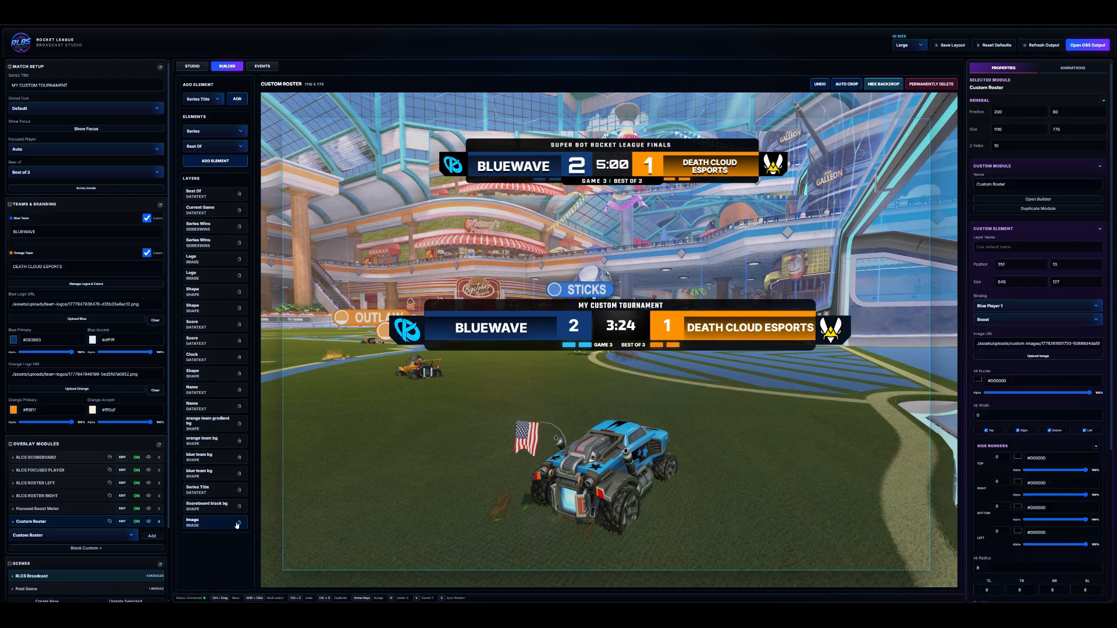
right_click(582, 178)
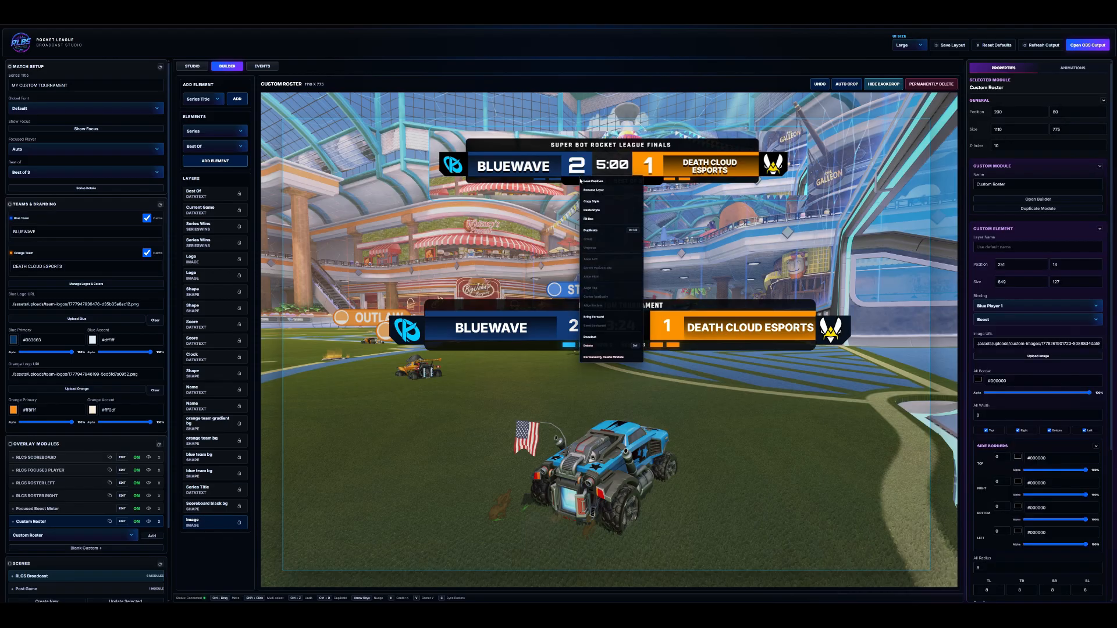
click(597, 347)
click(614, 324)
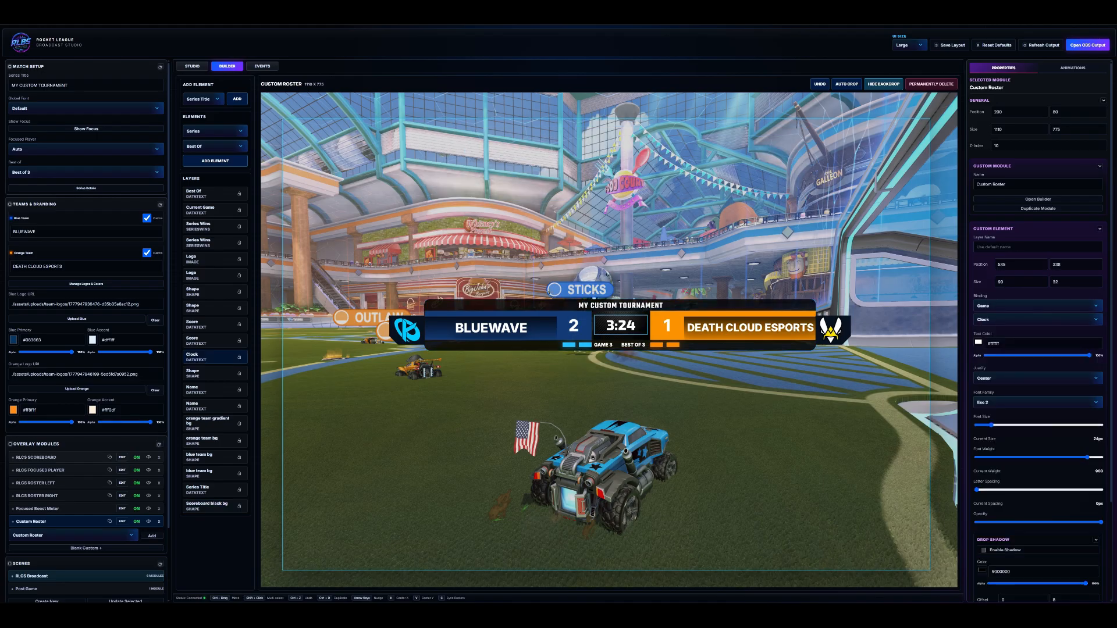
Hide the backdrop and auto-crop the custom module to its scoreboard elements.
click(843, 85)
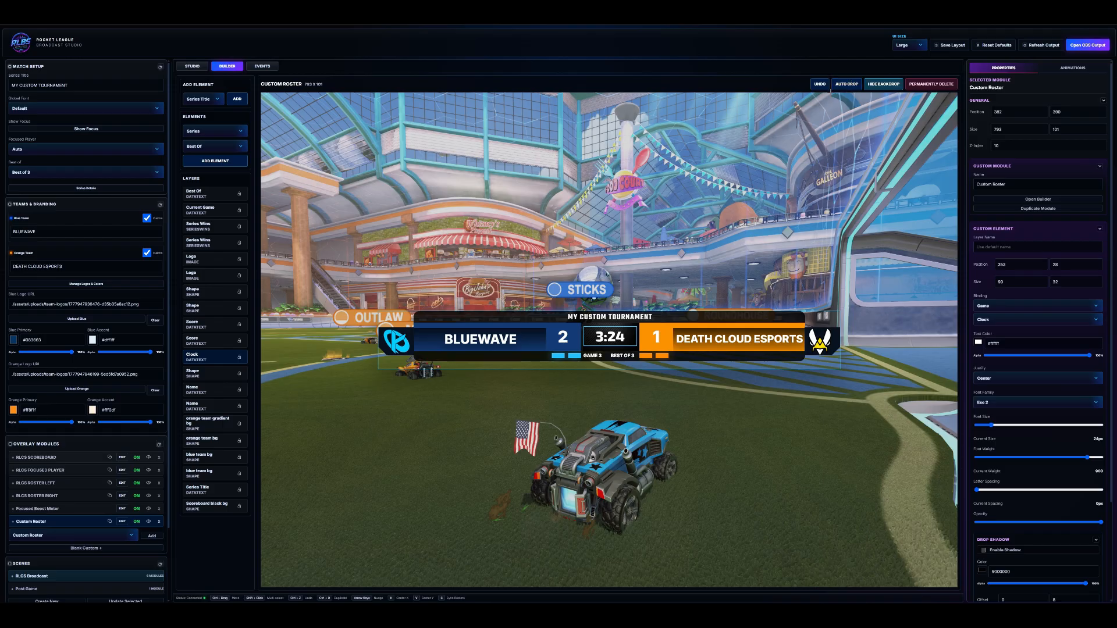
click(818, 83)
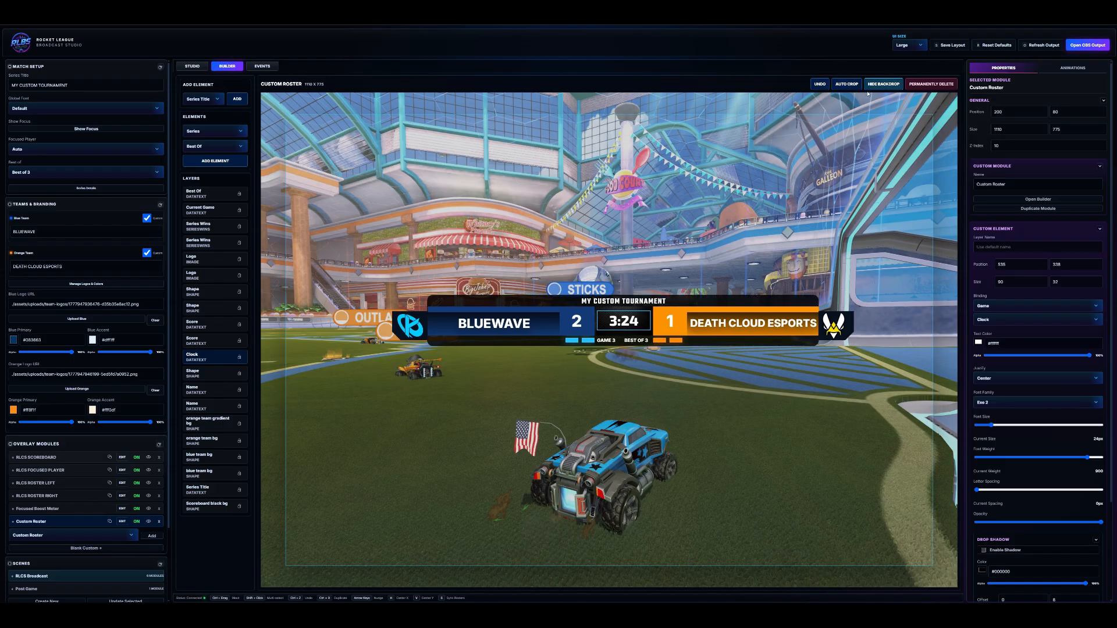
click(884, 84)
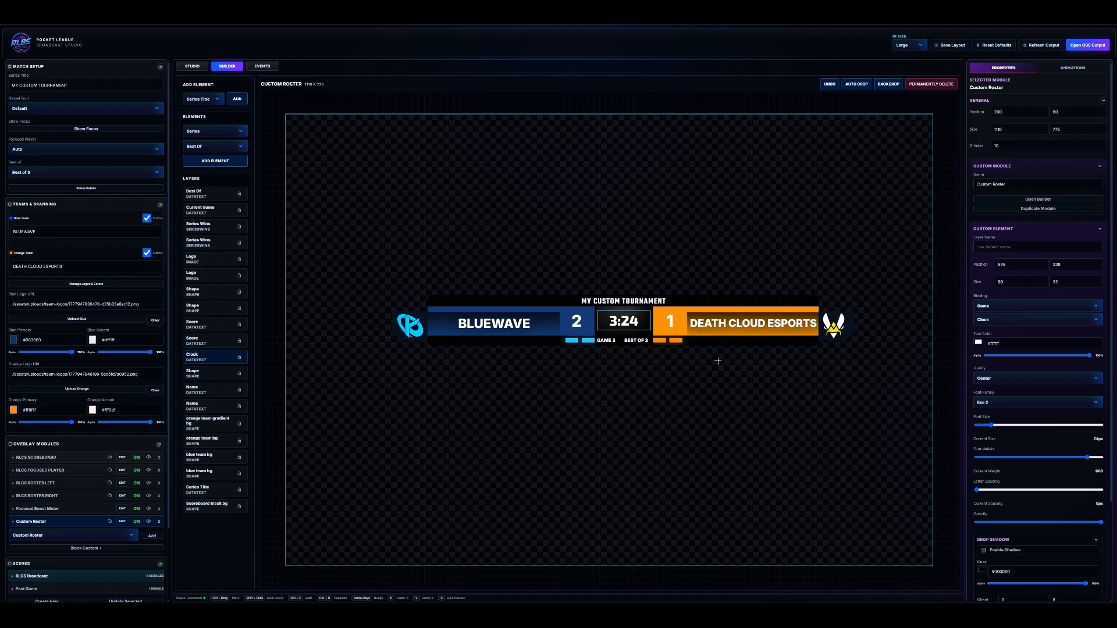
click(851, 86)
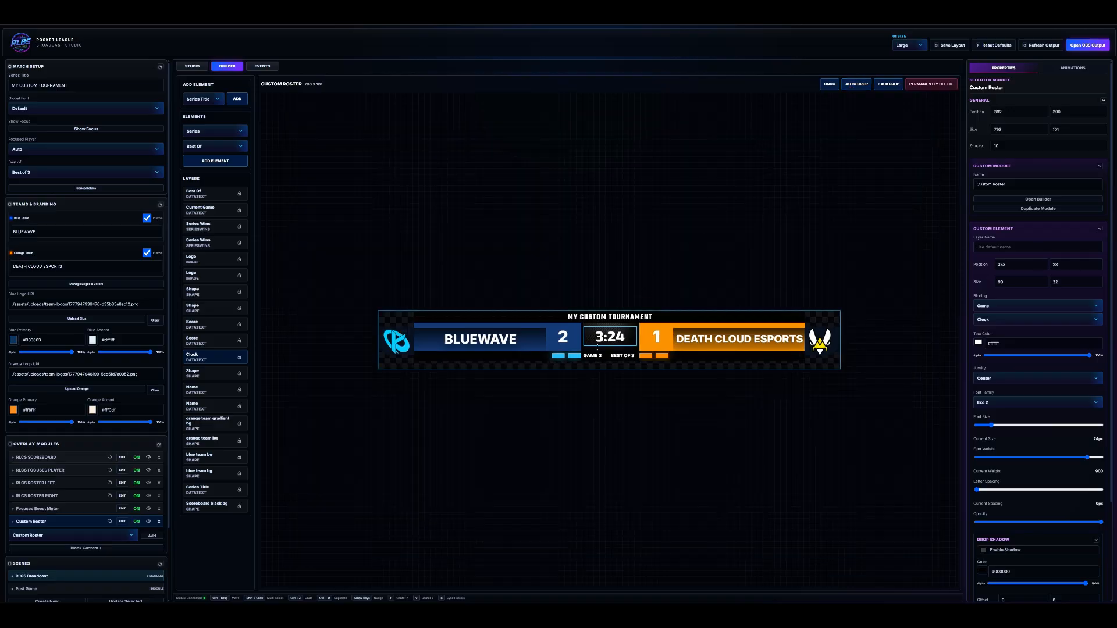
In the studio view, turn off the RLCS Scoreboard module and move the custom scoreboard into its place at the scene's top centre.
click(198, 67)
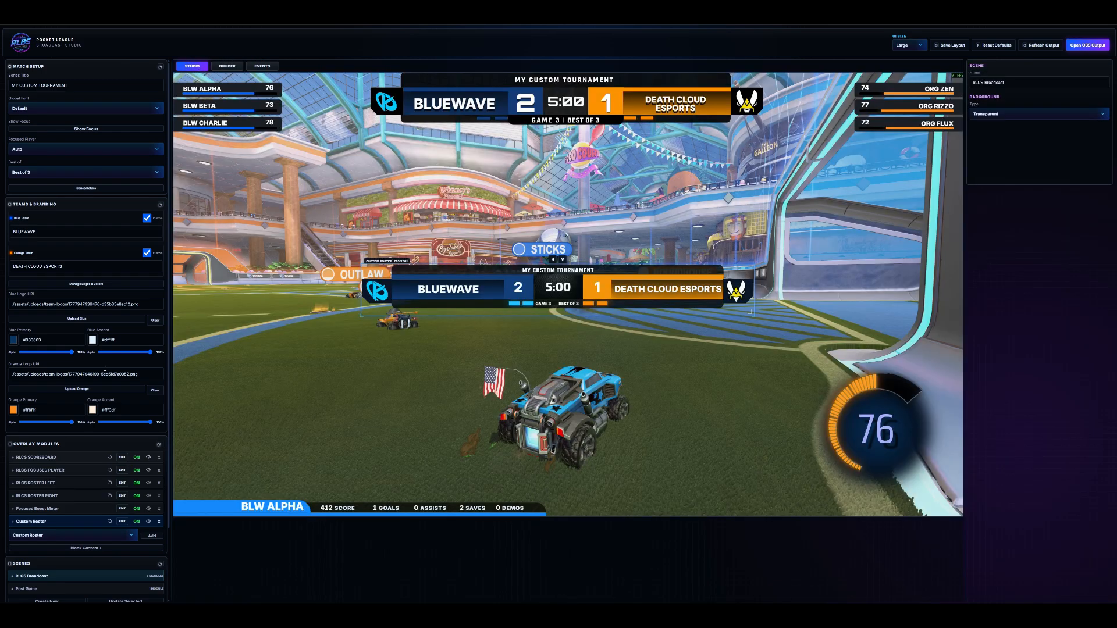
click(145, 459)
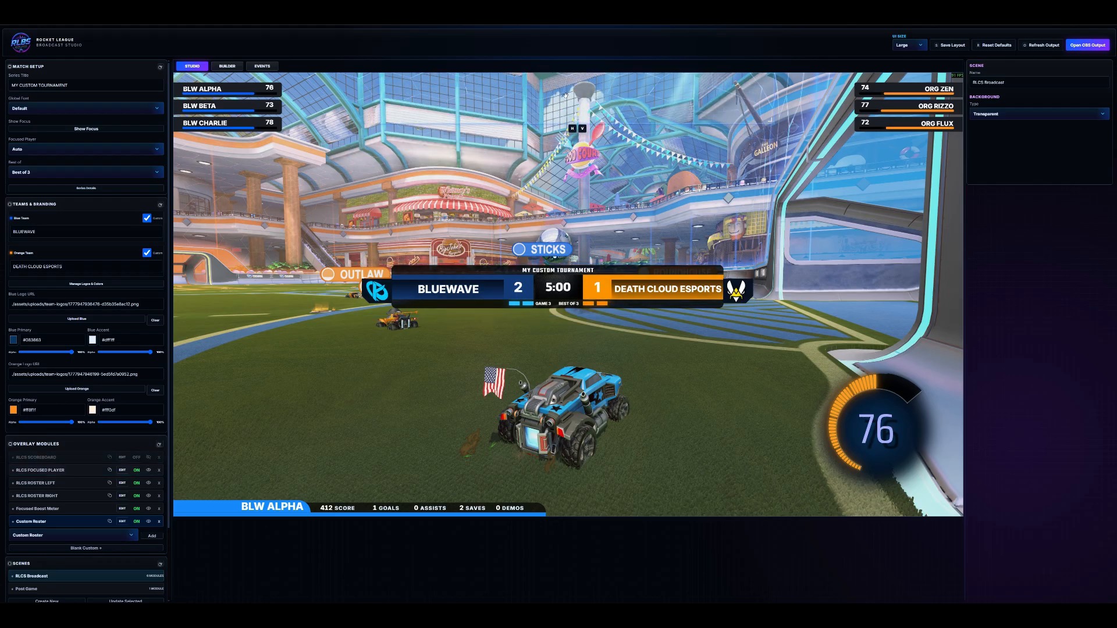
drag(547, 287, 568, 95)
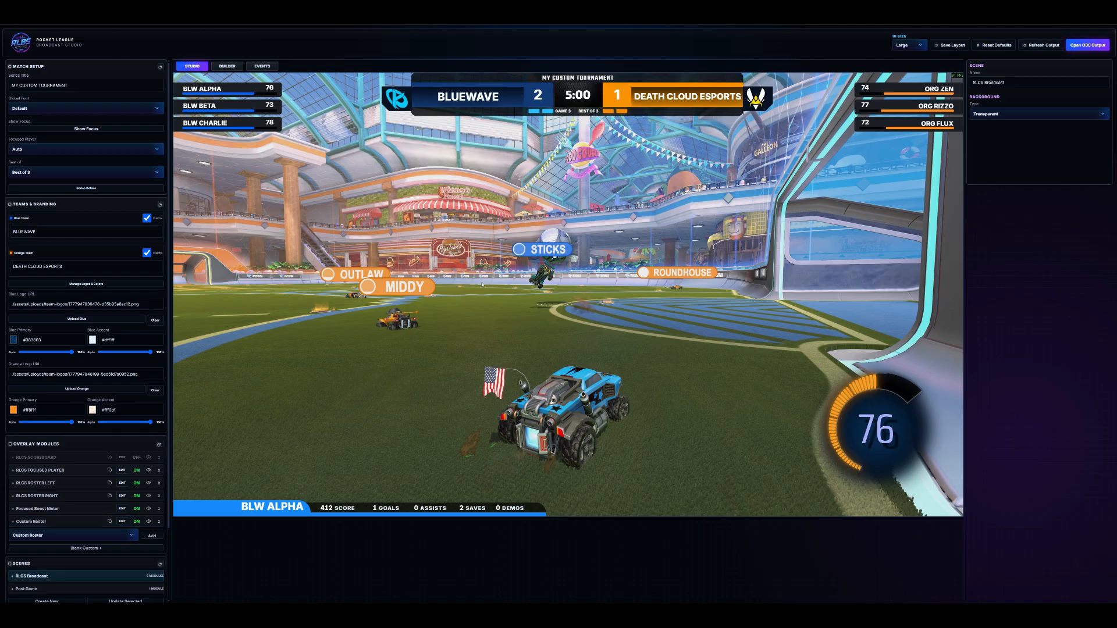